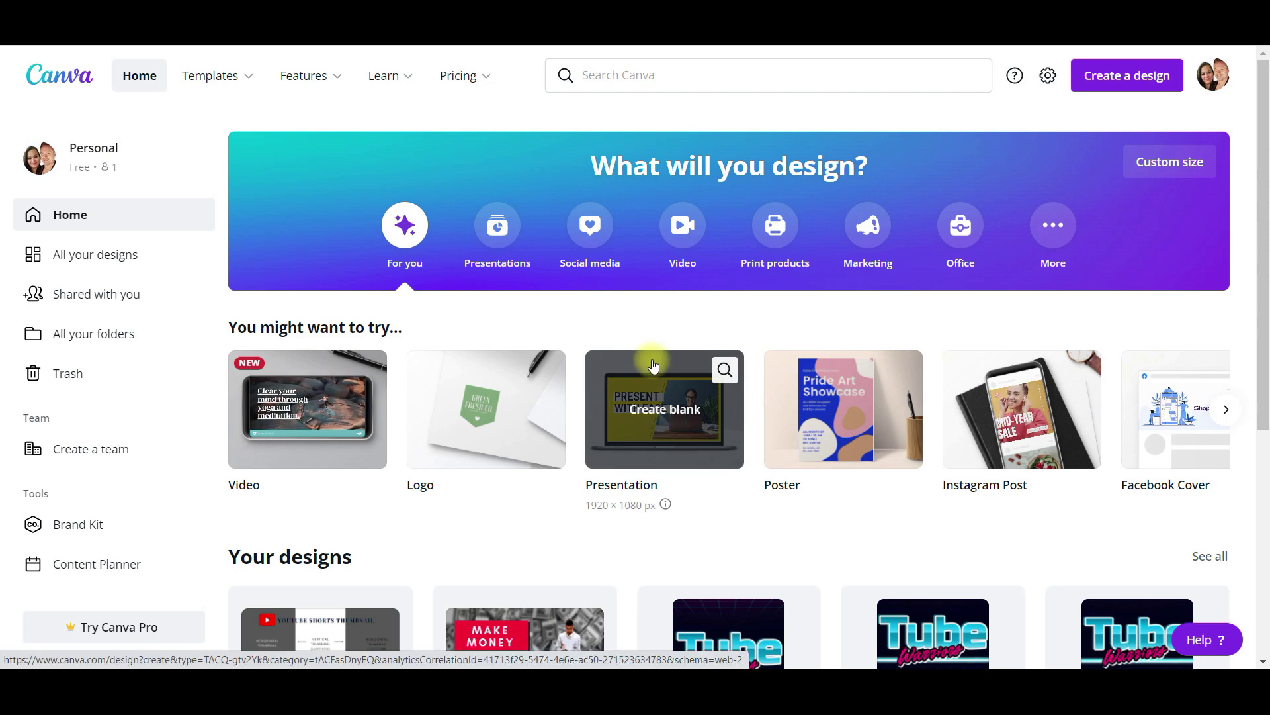
Search the templates for "youtube t" and open the suggested YouTube Thumbnail category.
left_click(635, 74)
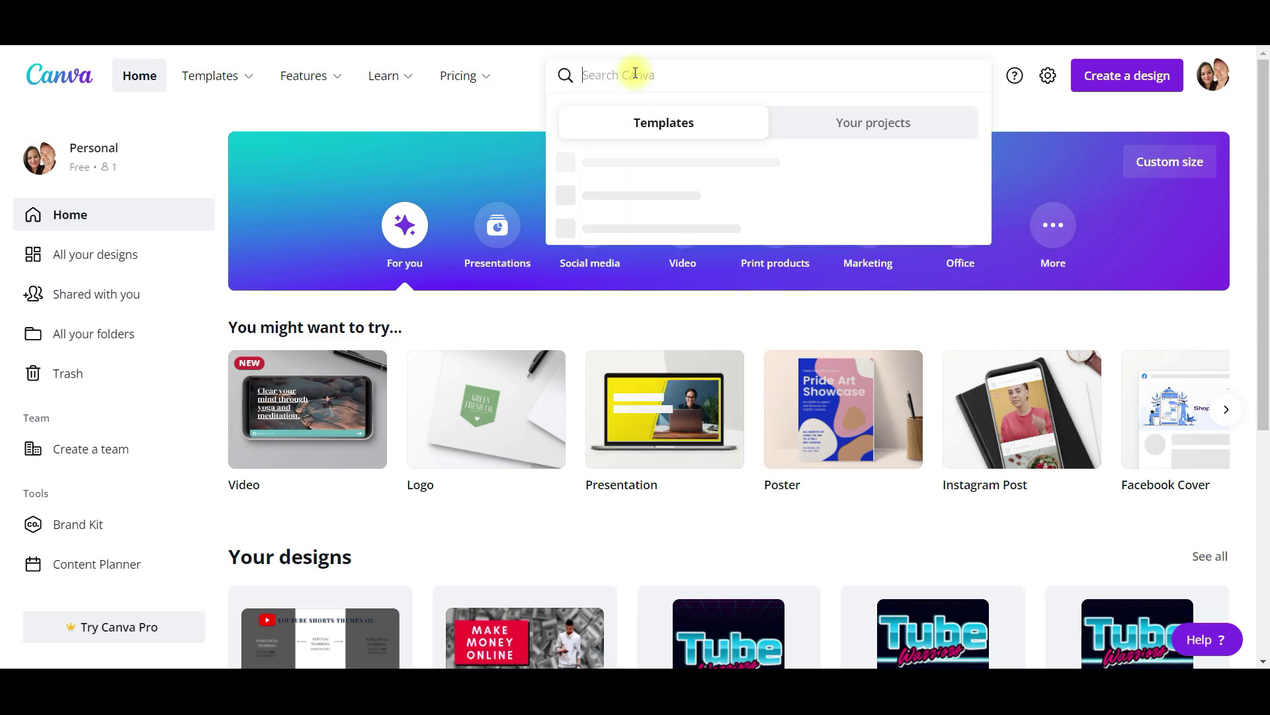
type("youtube")
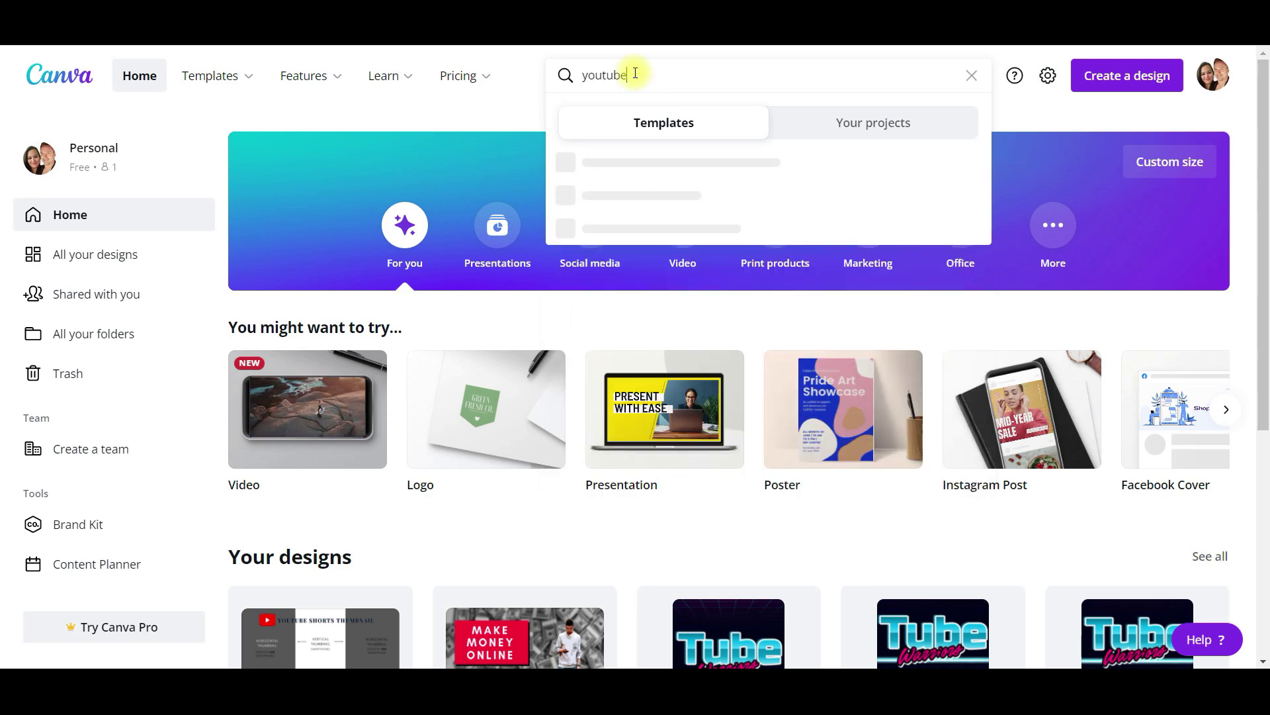
type(" t")
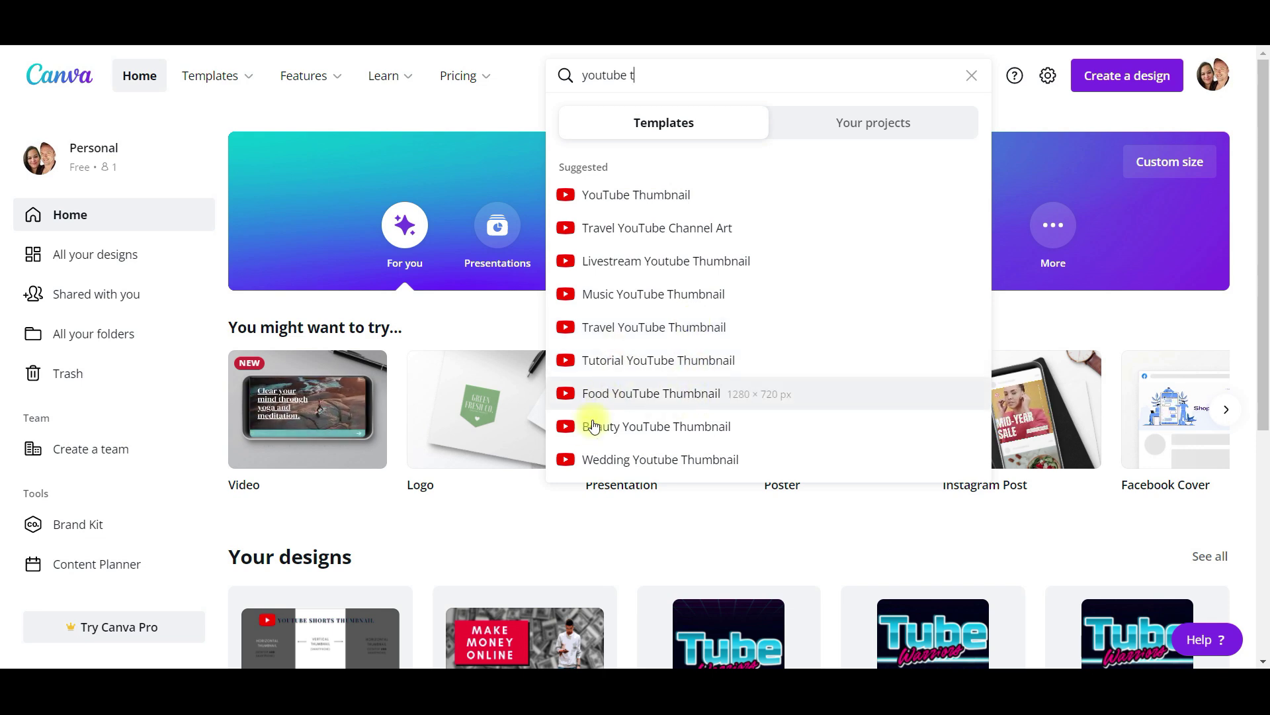
left_click(642, 199)
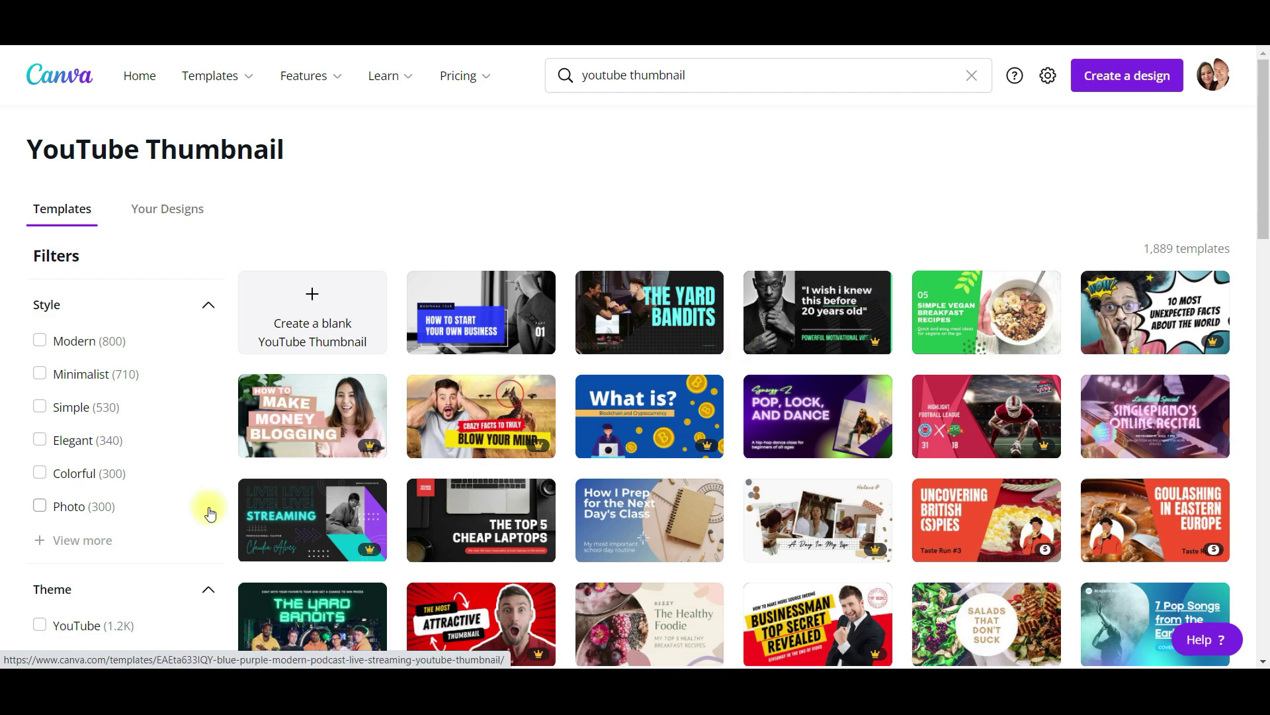
Filter the YouTube thumbnail templates by the Free price option.
scroll(182, 526, "down", 2)
scroll(182, 526, "down", 3)
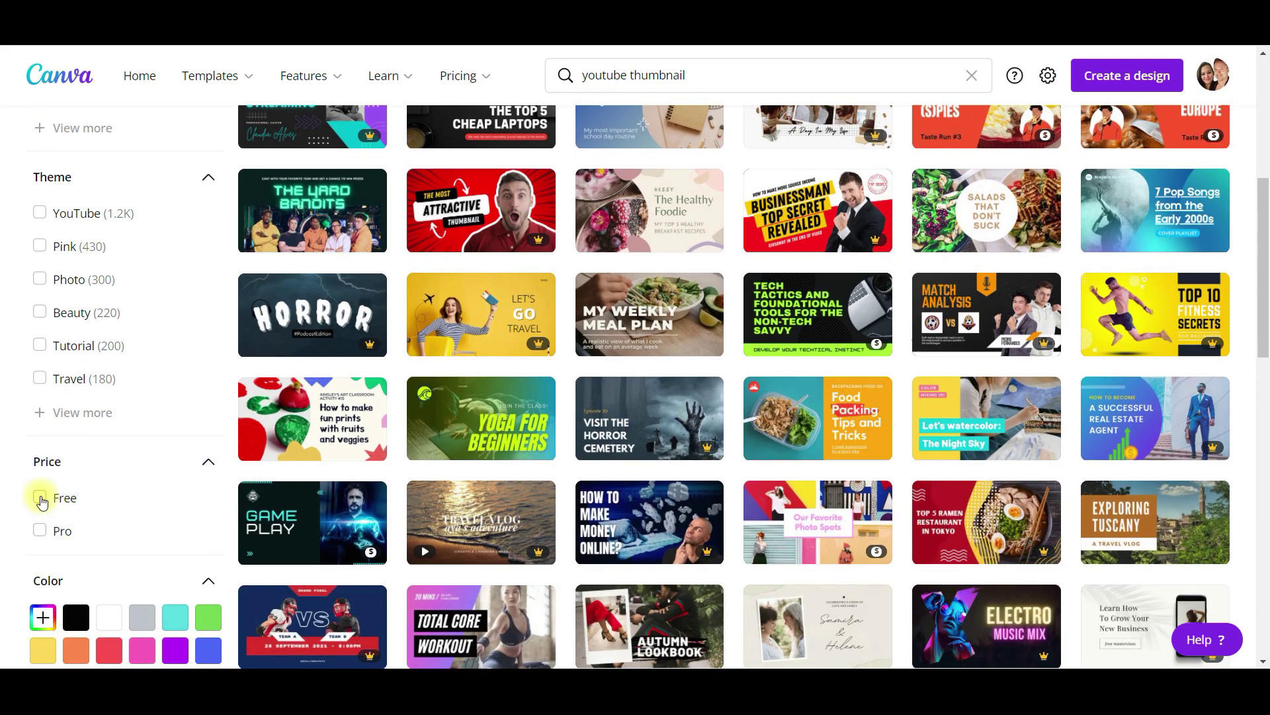
left_click(39, 498)
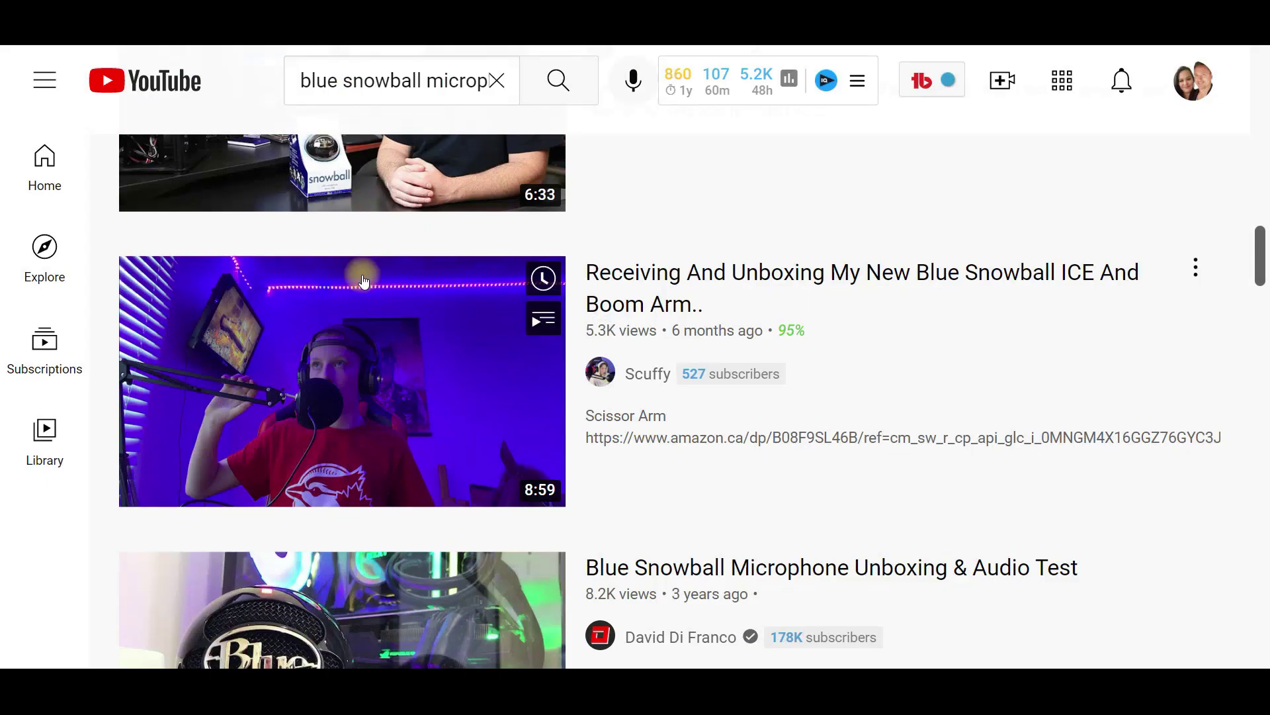
Switch to YouTube and examine the thumbnails of the Blue Snowball microphone unboxing videos in the search results.
scroll(363, 282, "up", 10)
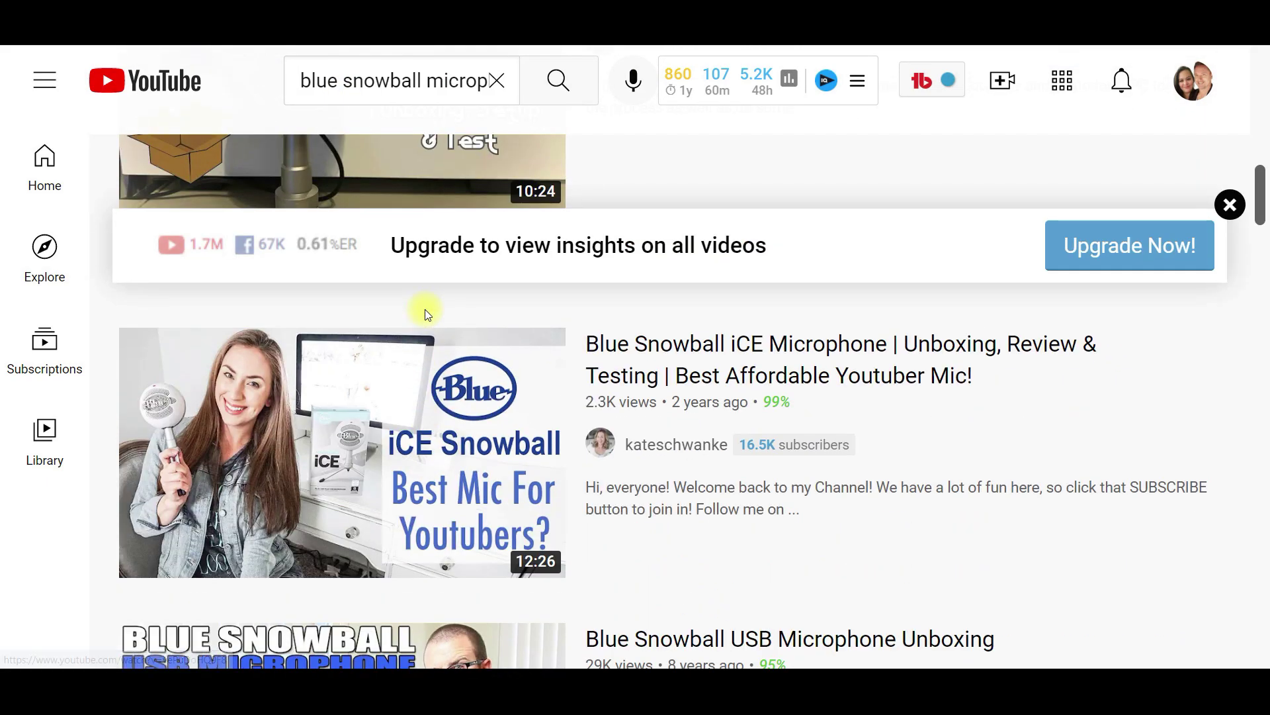
scroll(425, 308, "up", 3)
scroll(424, 308, "down", 5)
scroll(425, 309, "down", 7)
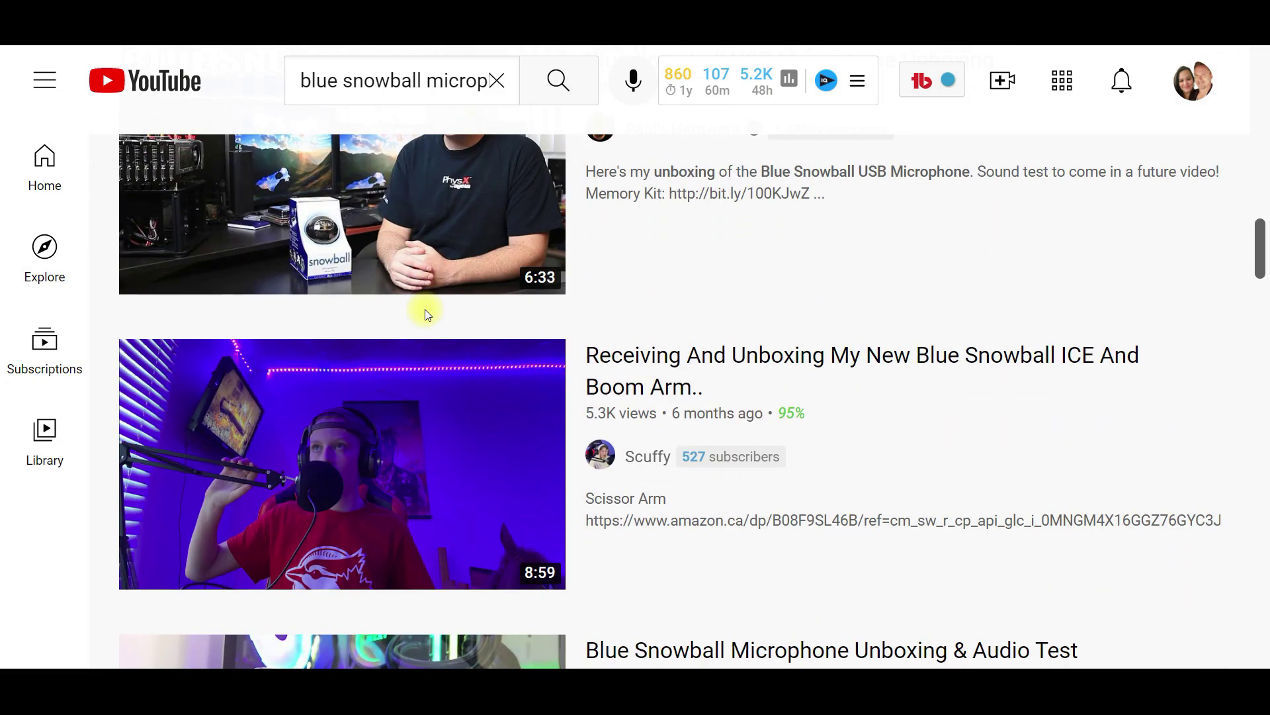
scroll(425, 308, "down", 7)
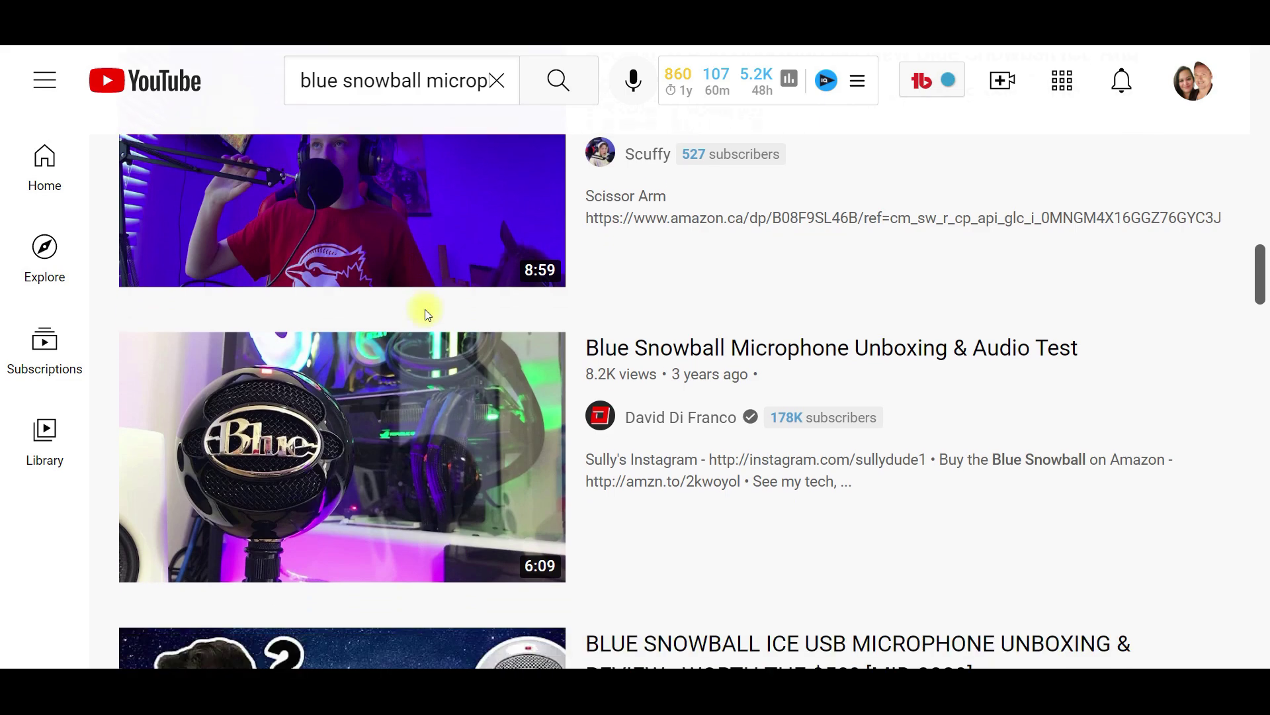
scroll(425, 308, "down", 5)
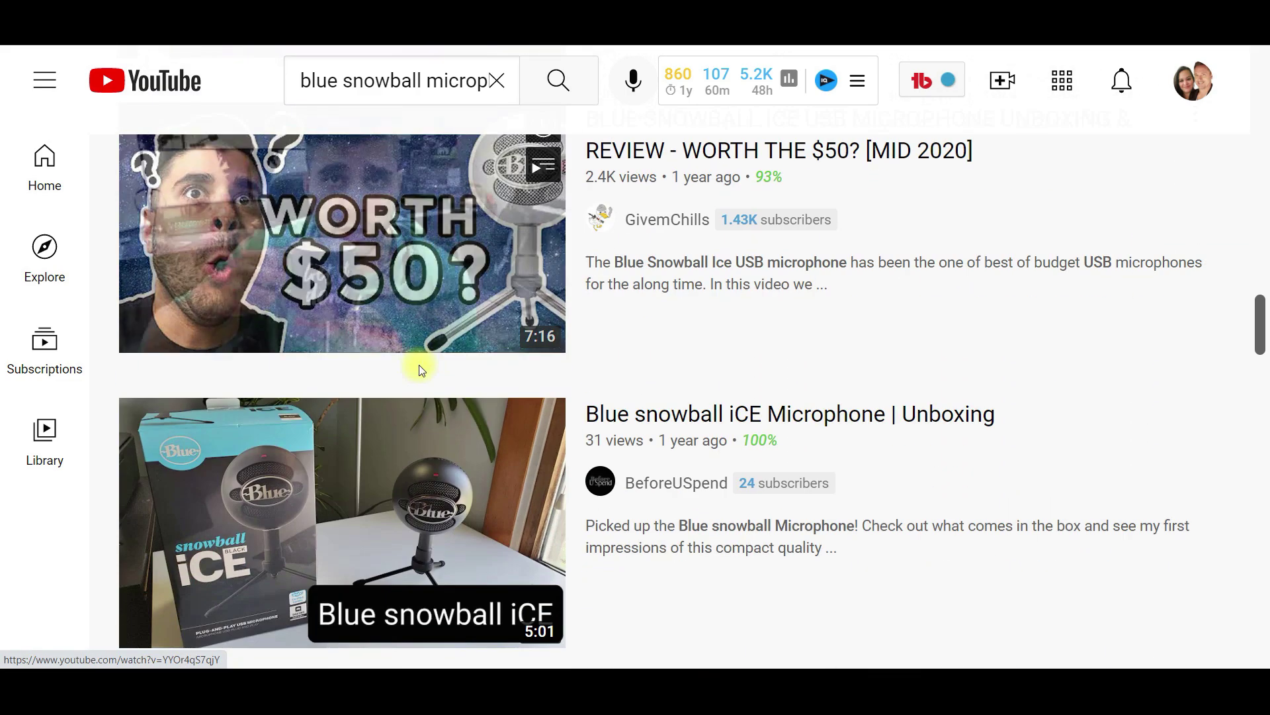
scroll(421, 369, "down", 7)
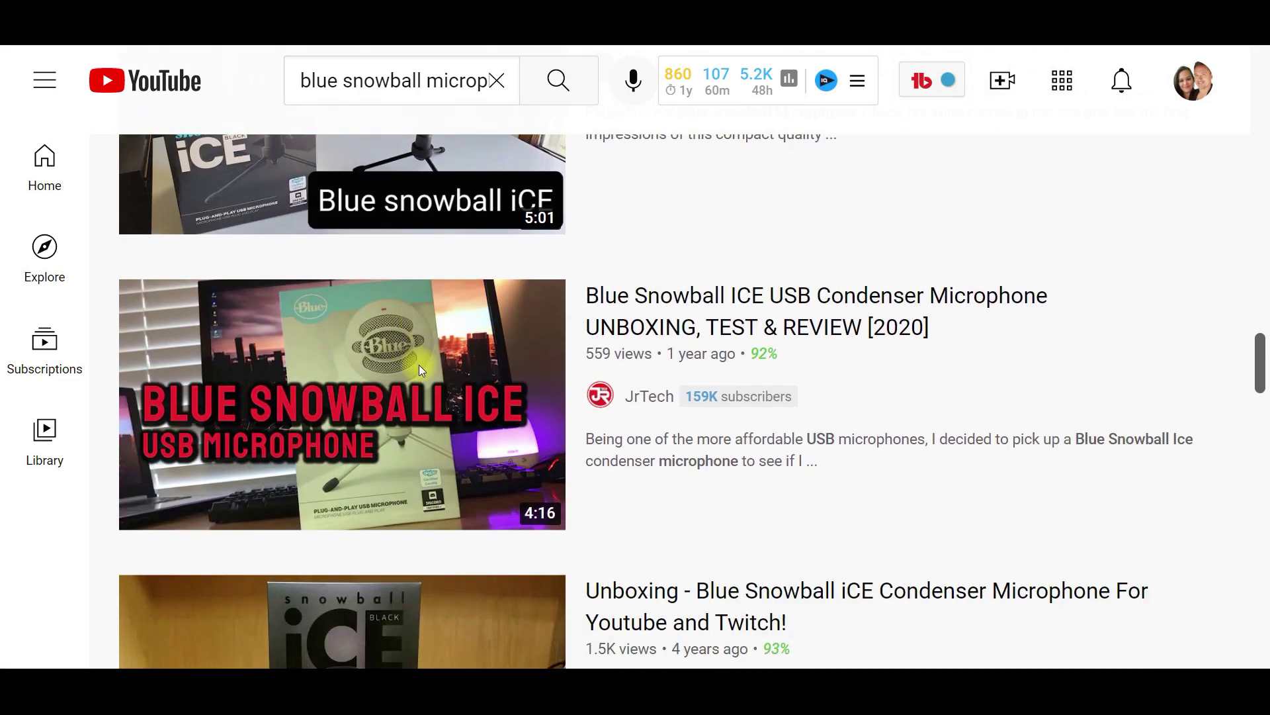
scroll(421, 372, "down", 9)
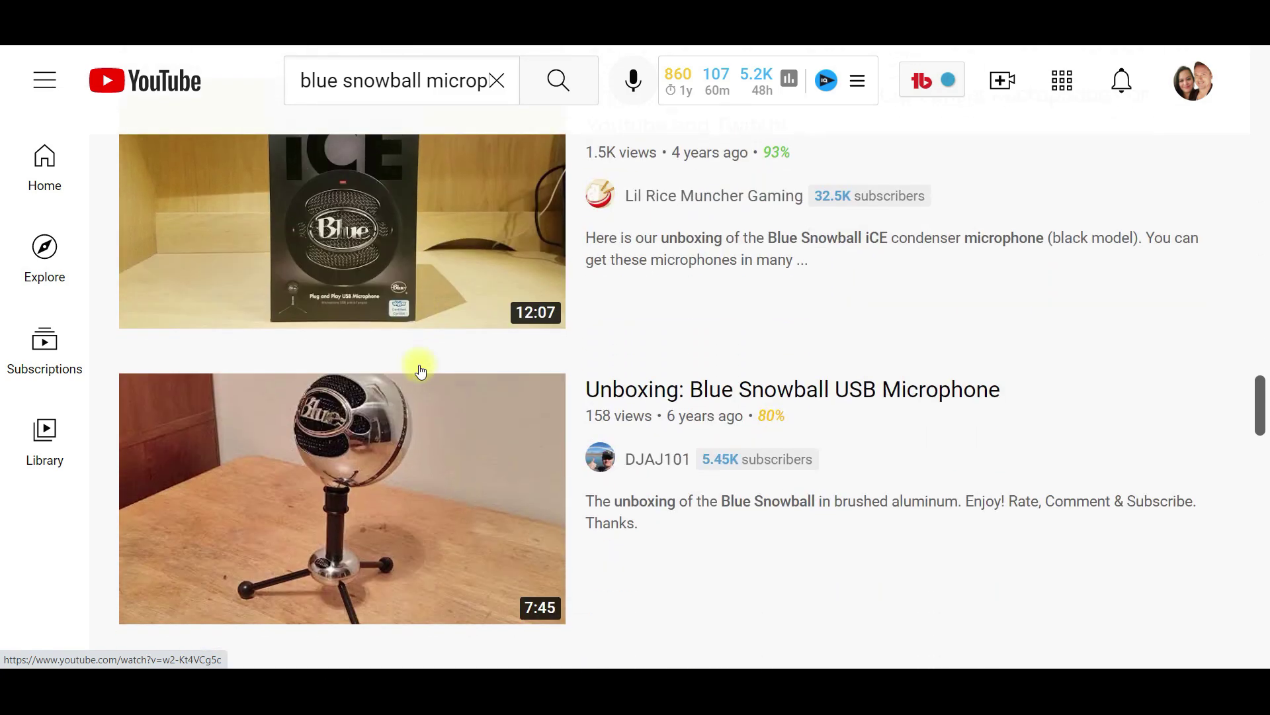
scroll(421, 372, "down", 13)
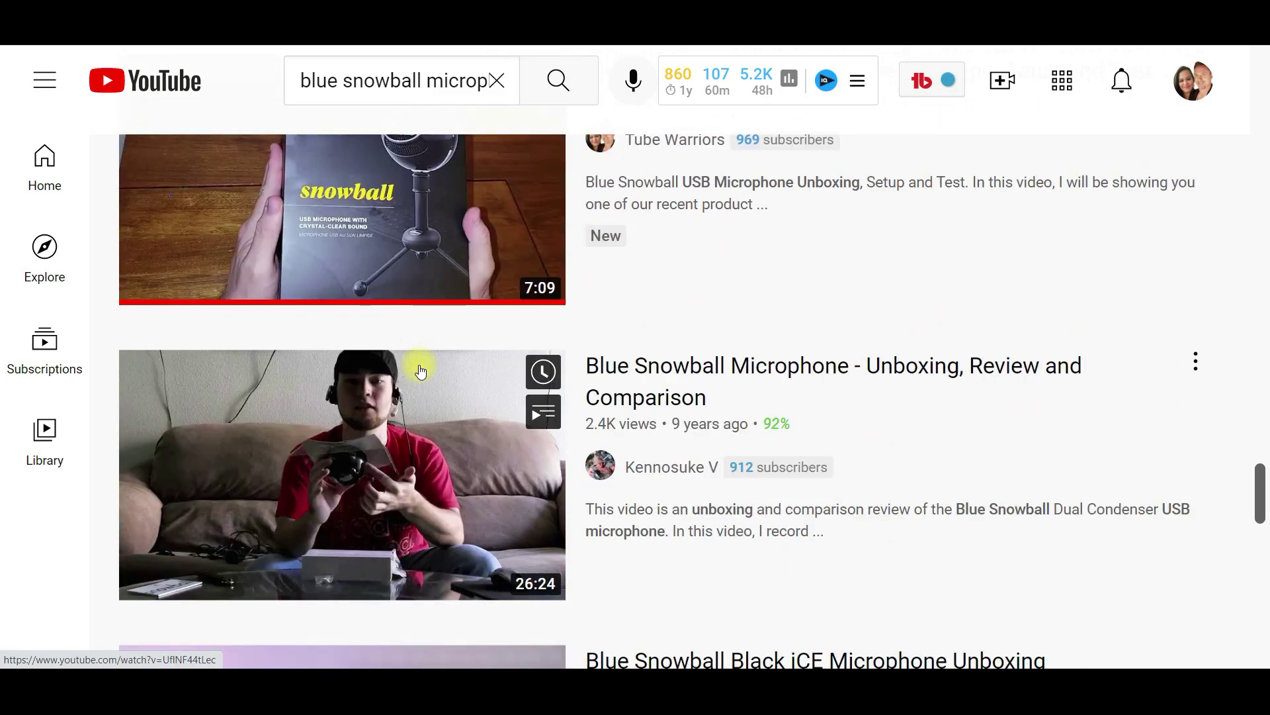
scroll(421, 372, "down", 2)
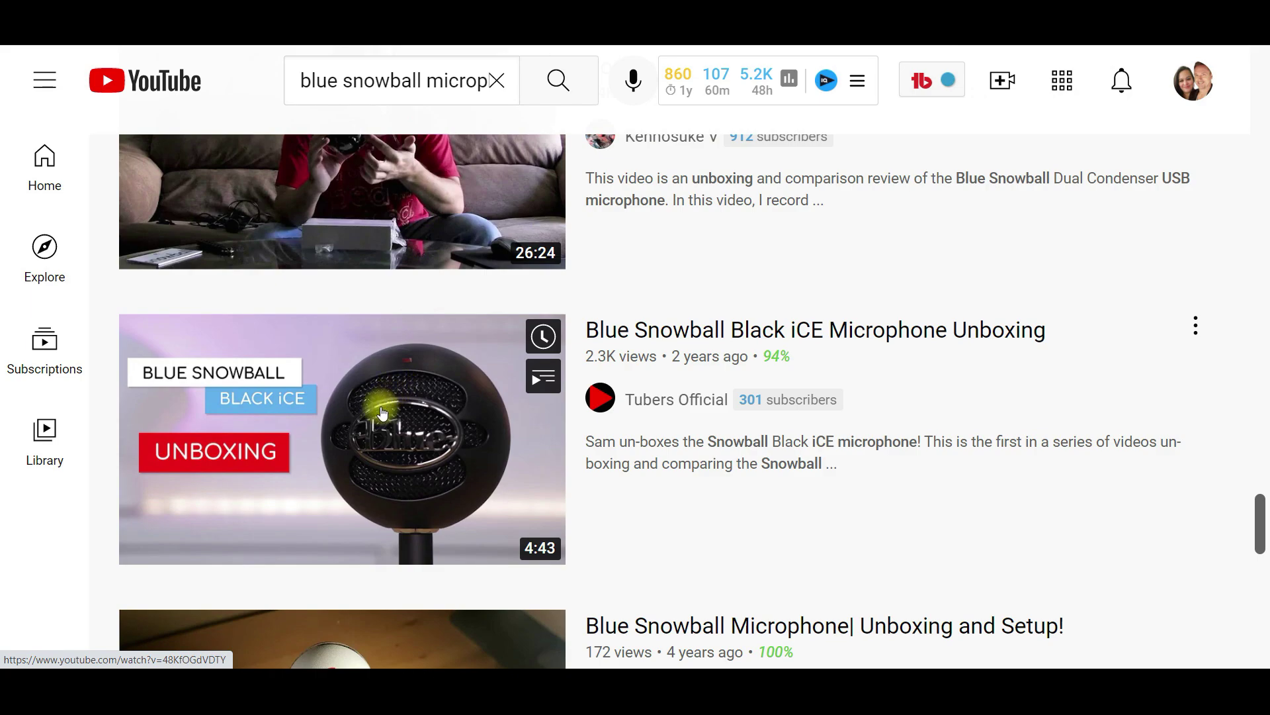
Return to the first Blue Snowball search results and compare thumbnails with text overlays against those without.
scroll(384, 410, "up", 14)
scroll(400, 405, "up", 16)
scroll(400, 405, "up", 17)
scroll(400, 405, "up", 16)
scroll(401, 410, "down", 5)
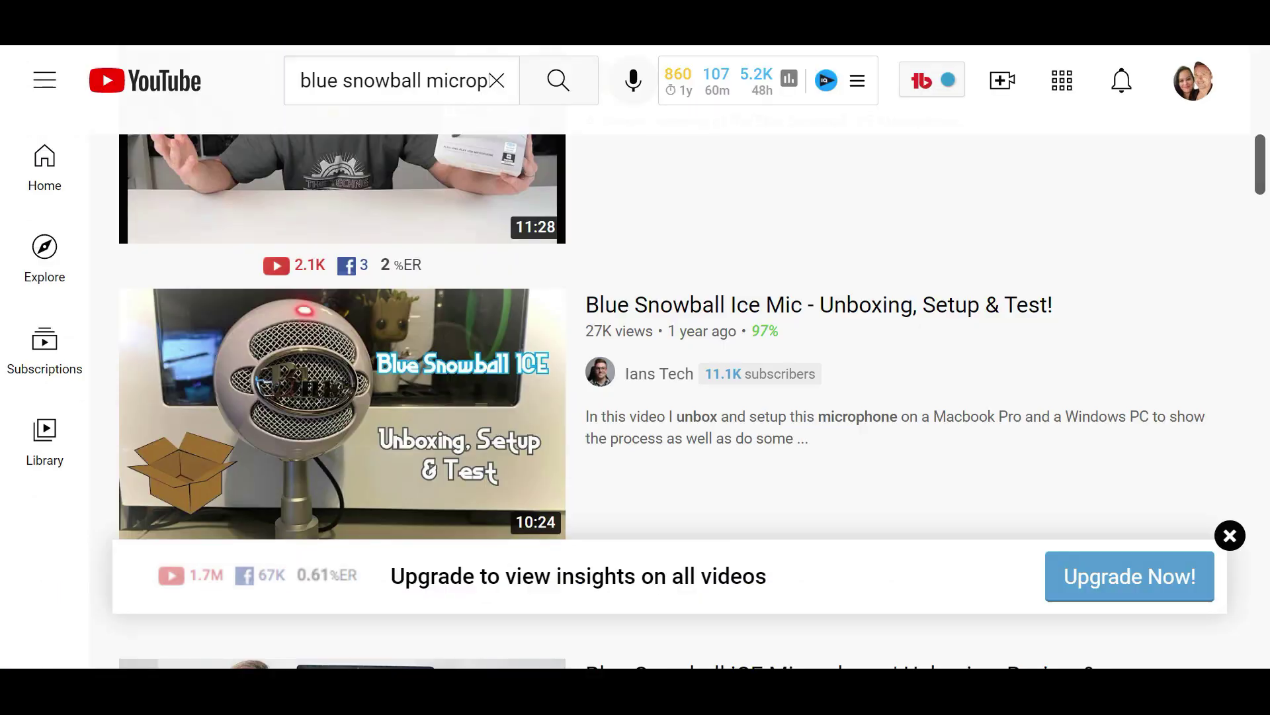
scroll(416, 349, "up", 9)
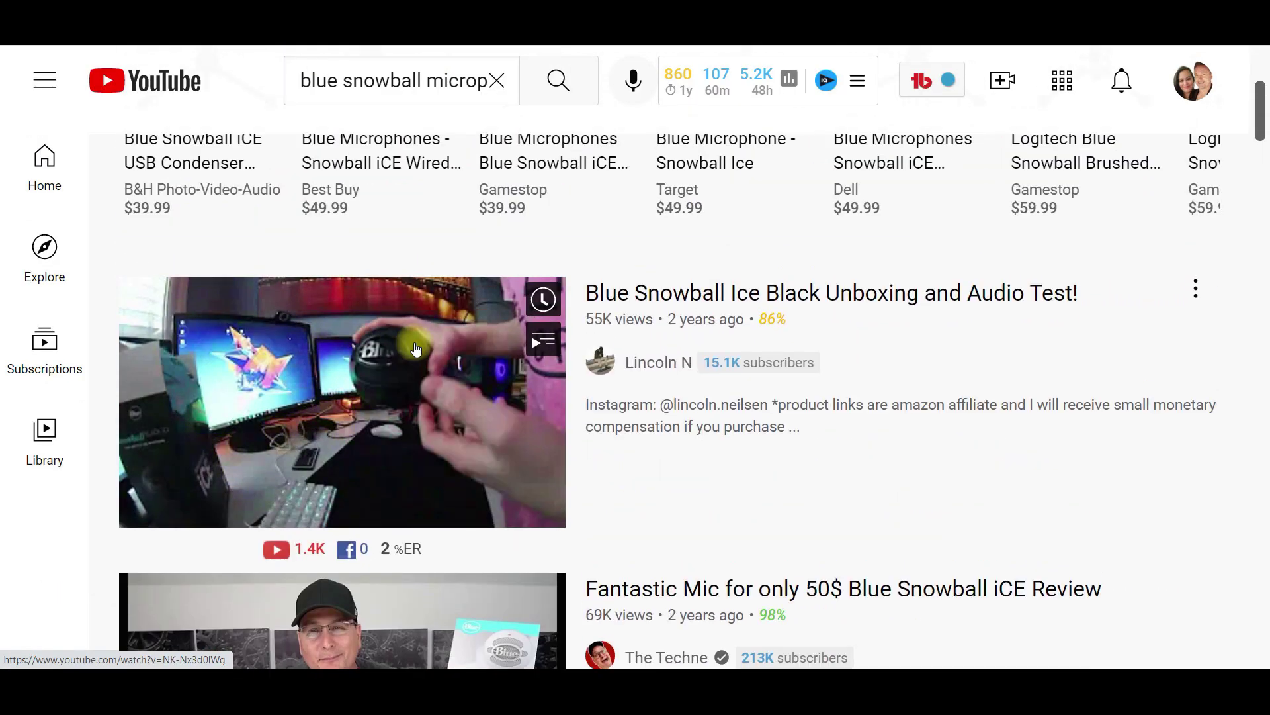
scroll(416, 349, "up", 2)
scroll(417, 344, "down", 8)
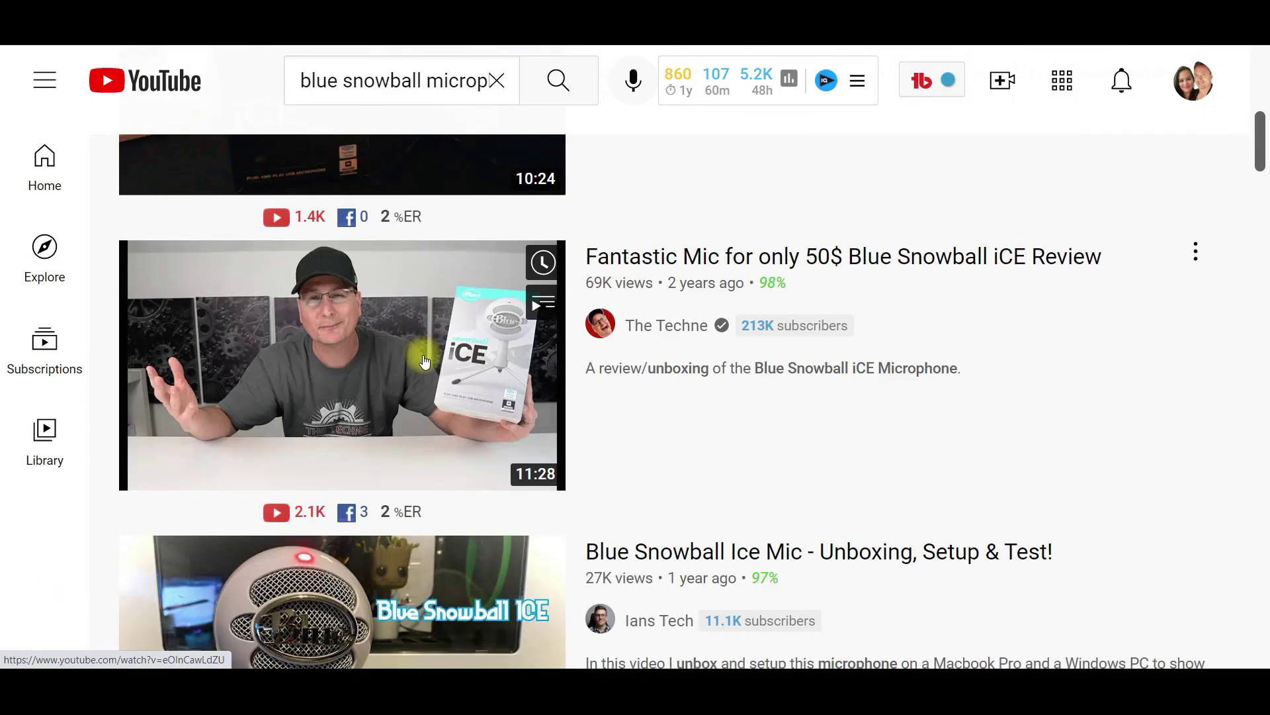
scroll(424, 360, "down", 5)
scroll(427, 350, "up", 5)
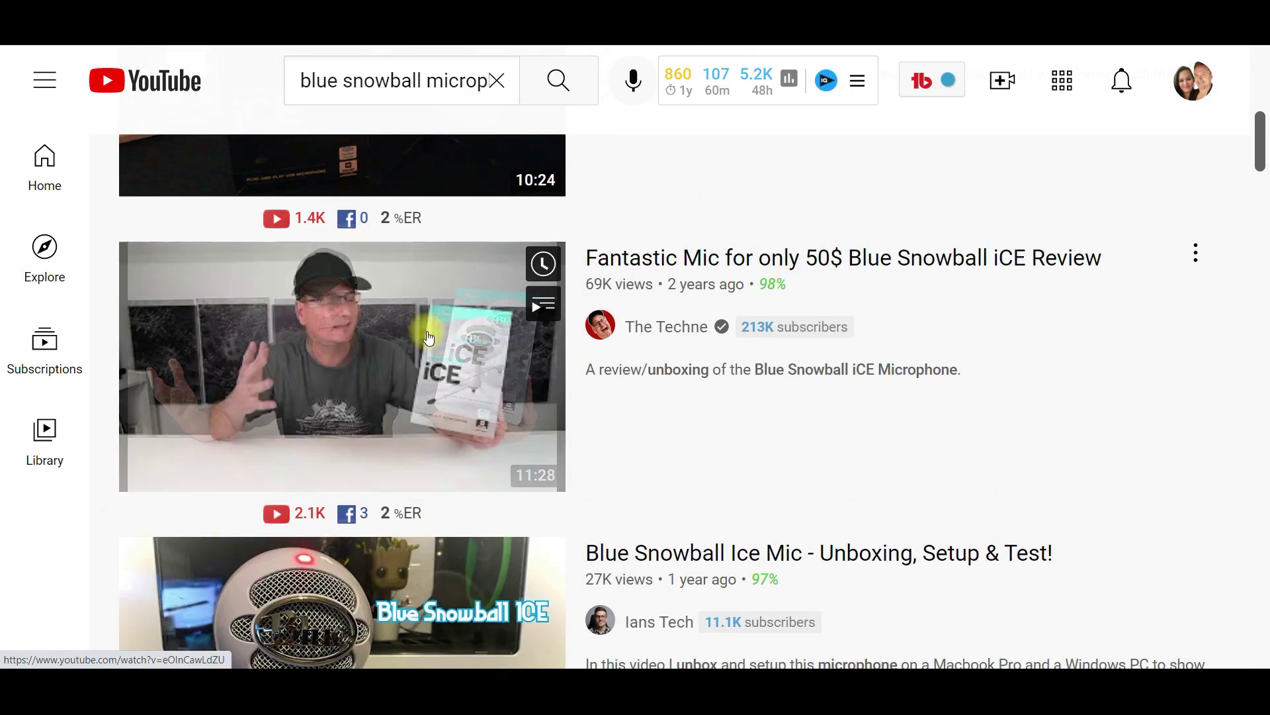
scroll(431, 344, "down", 4)
scroll(553, 458, "down", 1)
scroll(552, 458, "down", 7)
scroll(552, 458, "down", 1)
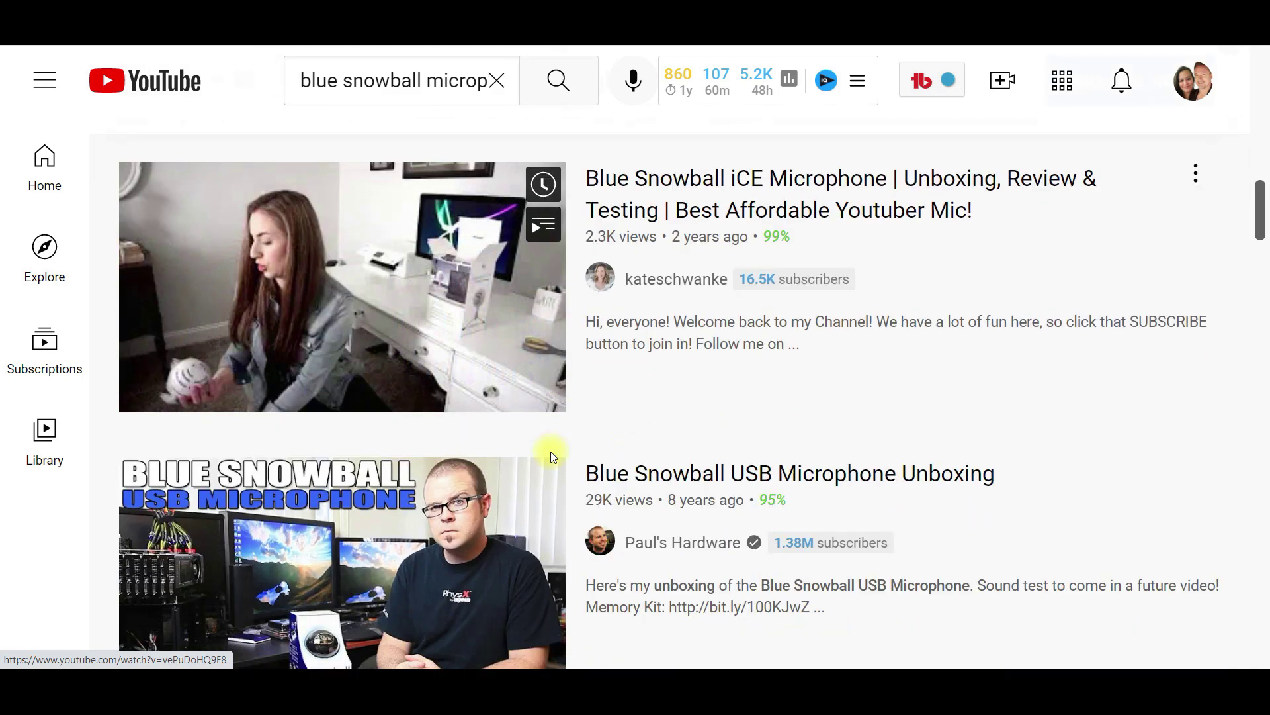
scroll(553, 458, "down", 3)
scroll(553, 458, "up", 3)
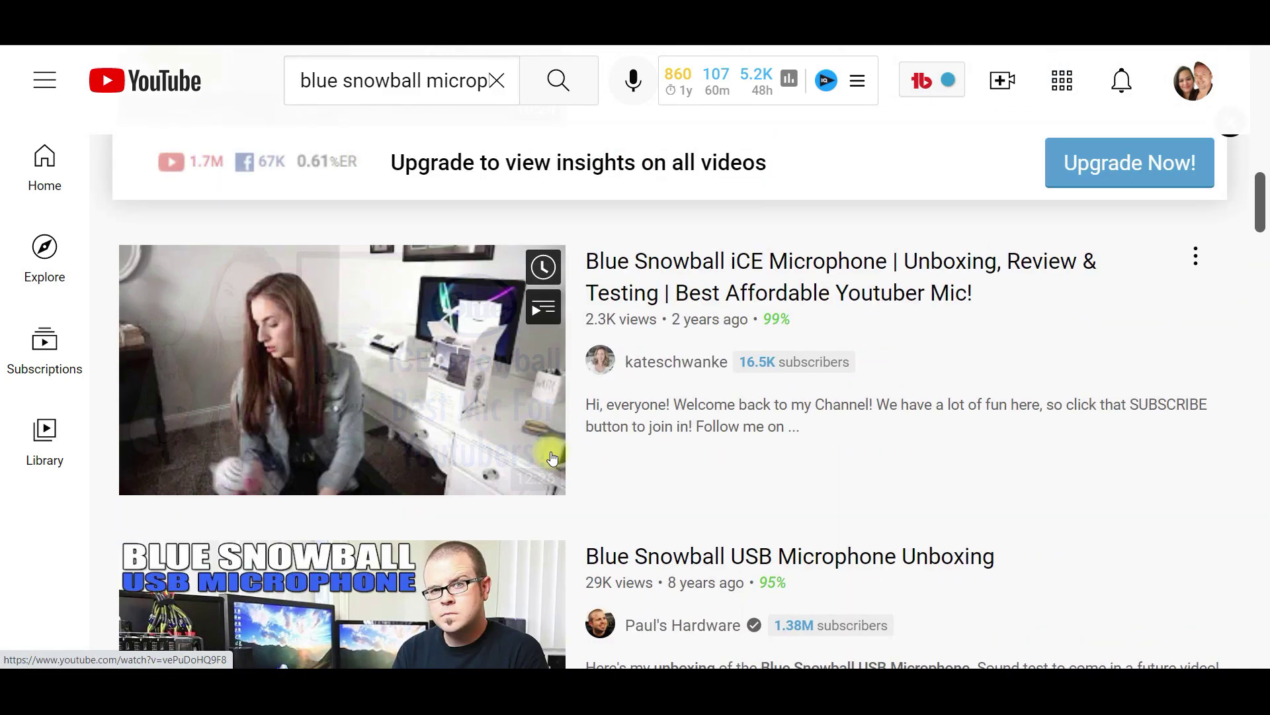
scroll(552, 458, "up", 7)
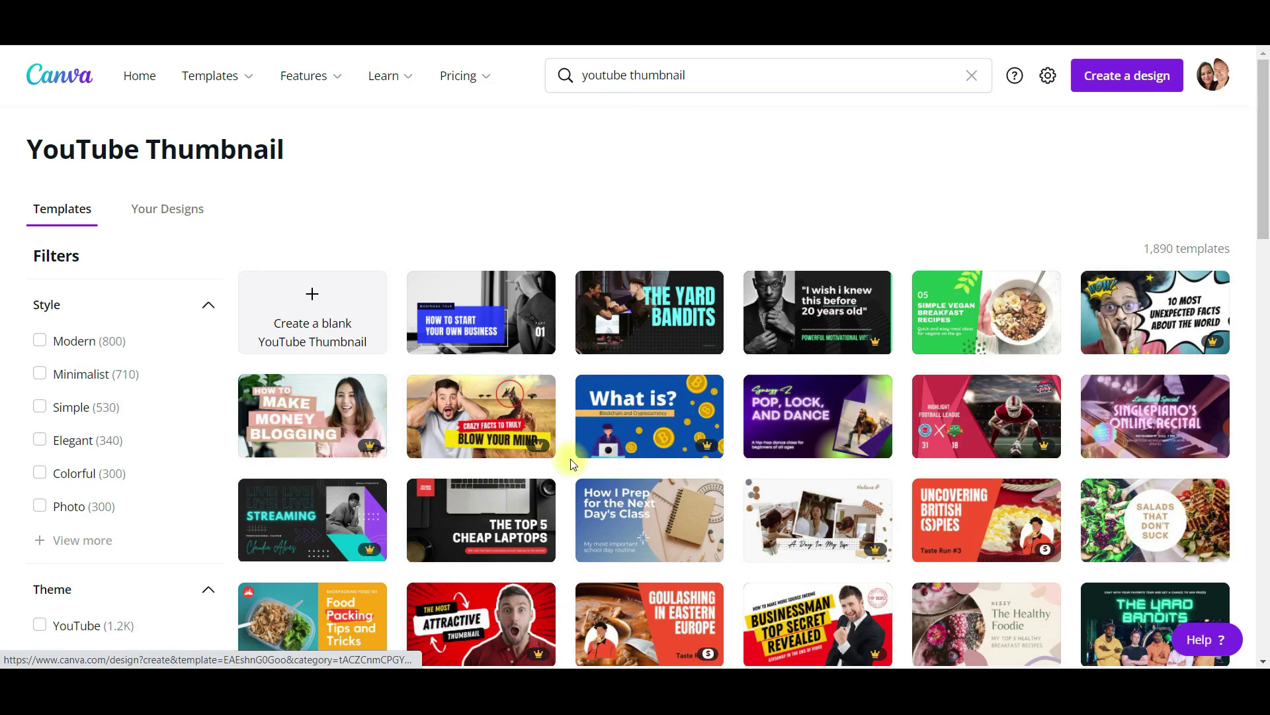
Switch to Canva and browse the YouTube thumbnail template gallery for design ideas.
scroll(816, 442, "down", 2)
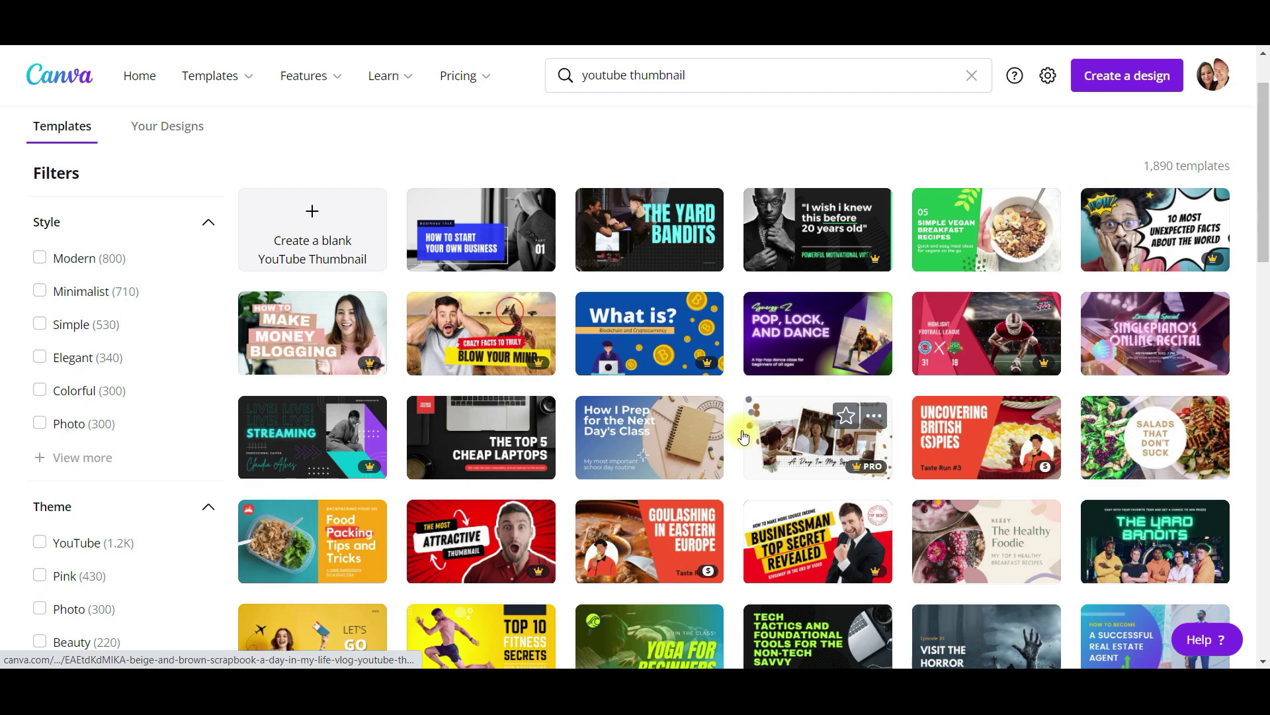
scroll(793, 432, "down", 1)
scroll(794, 432, "down", 3)
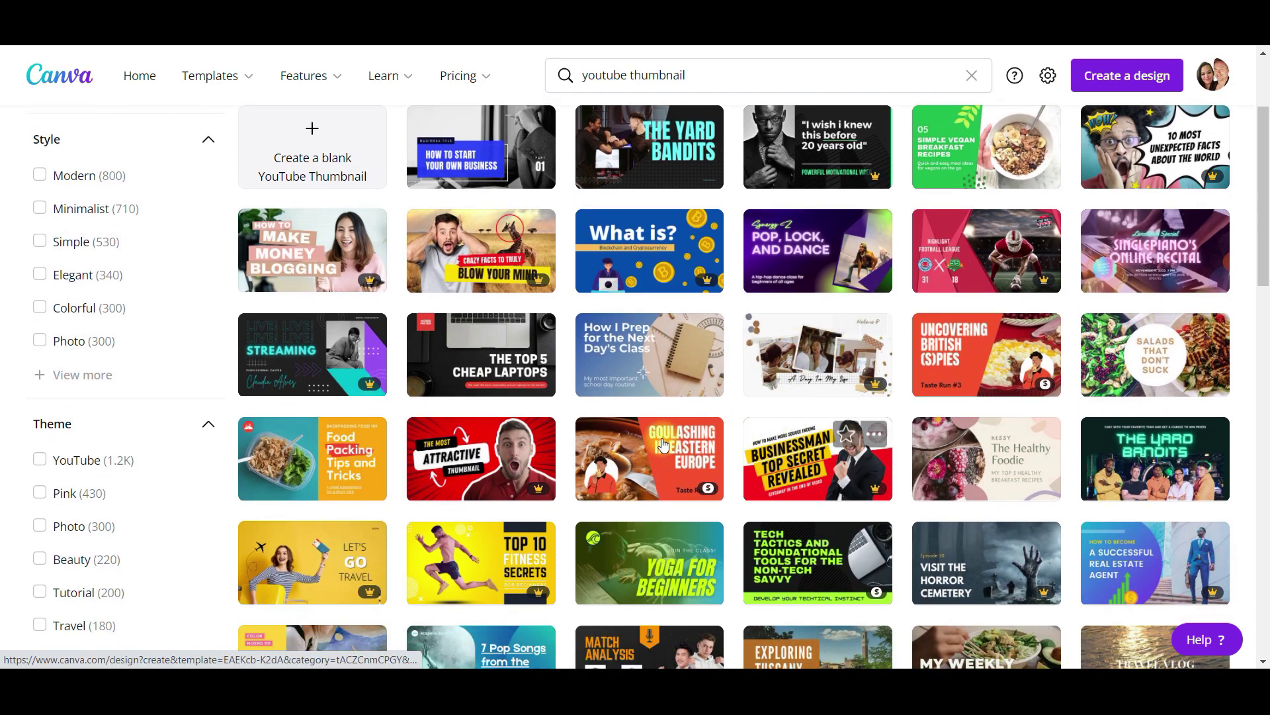
scroll(600, 446, "down", 1)
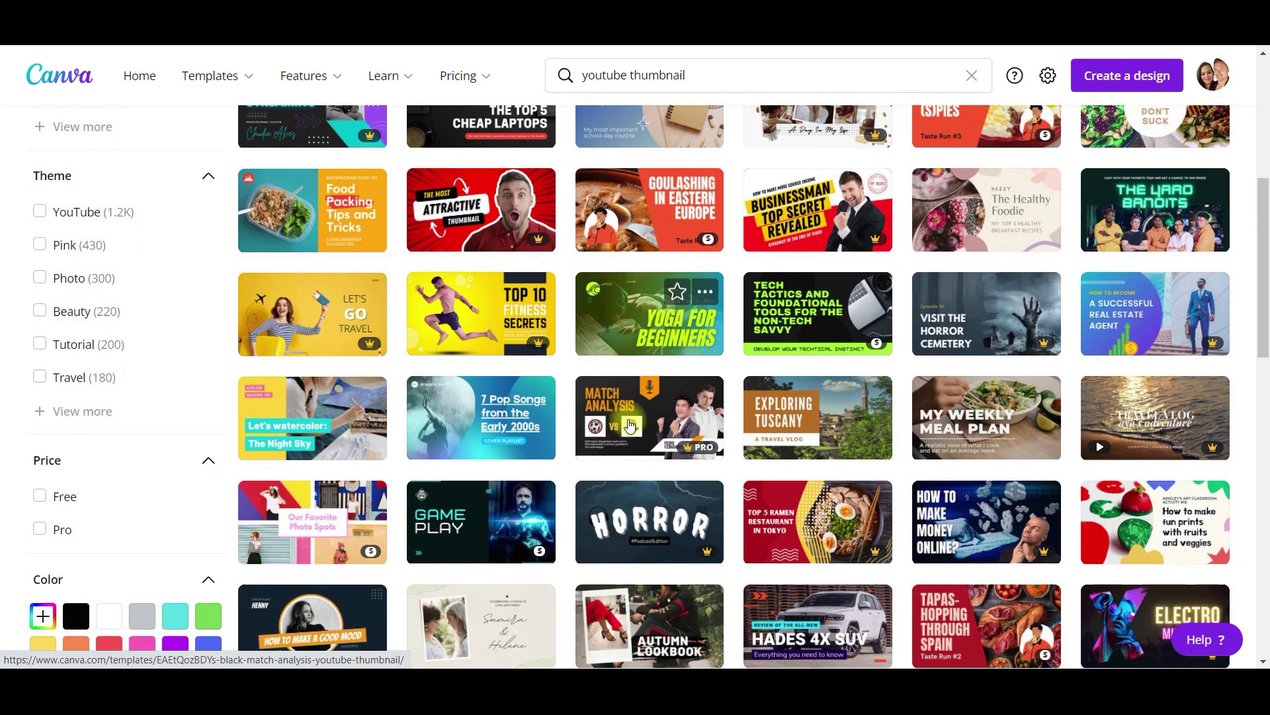
scroll(665, 435, "down", 2)
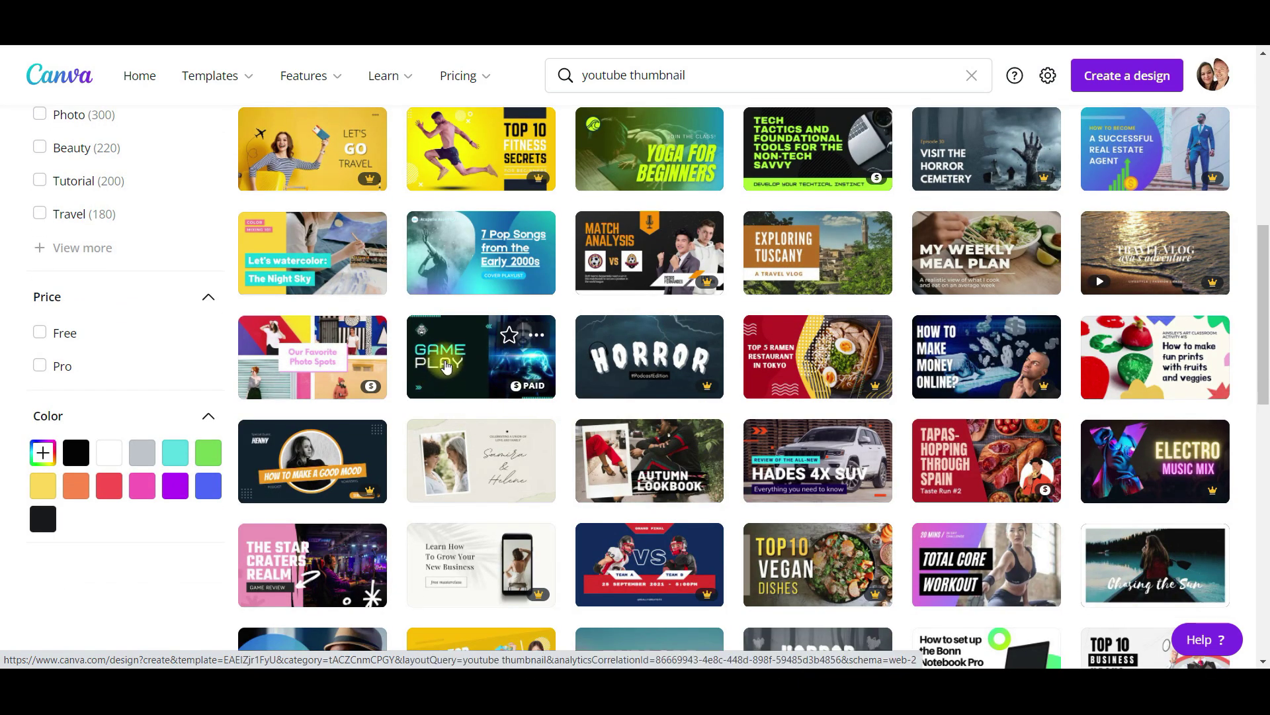
scroll(662, 443, "down", 3)
scroll(710, 454, "down", 4)
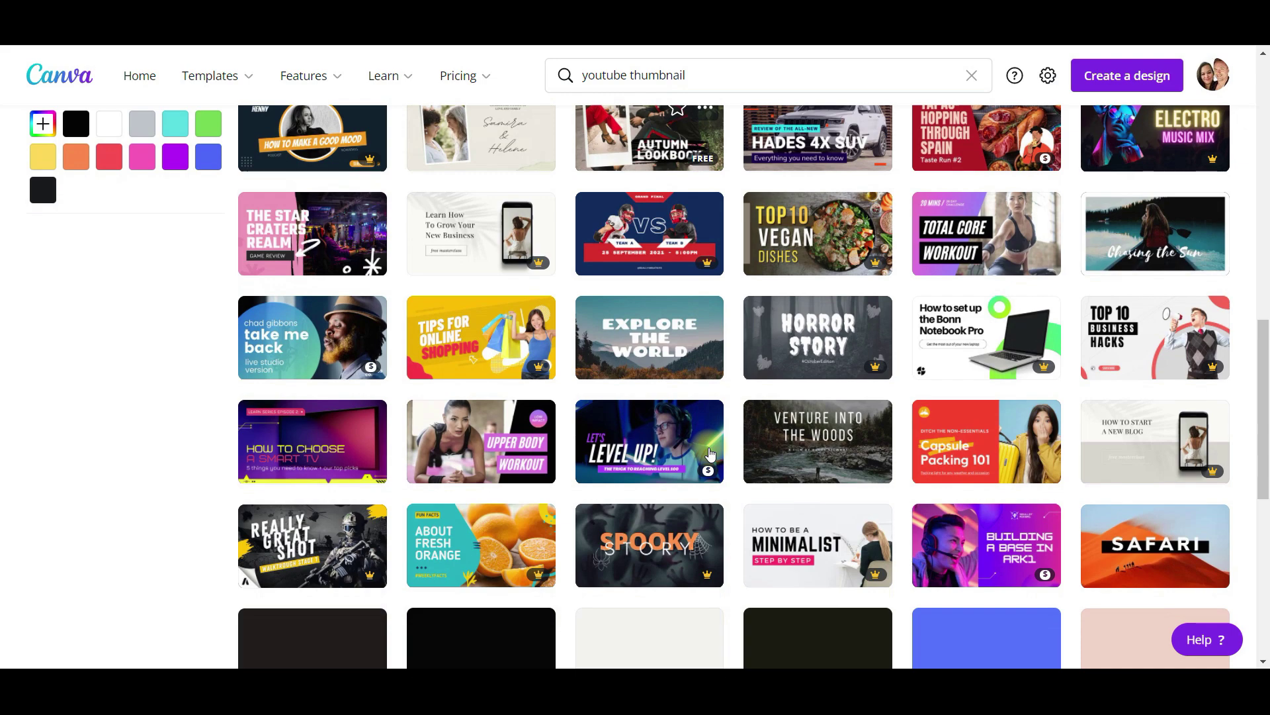
scroll(710, 454, "down", 2)
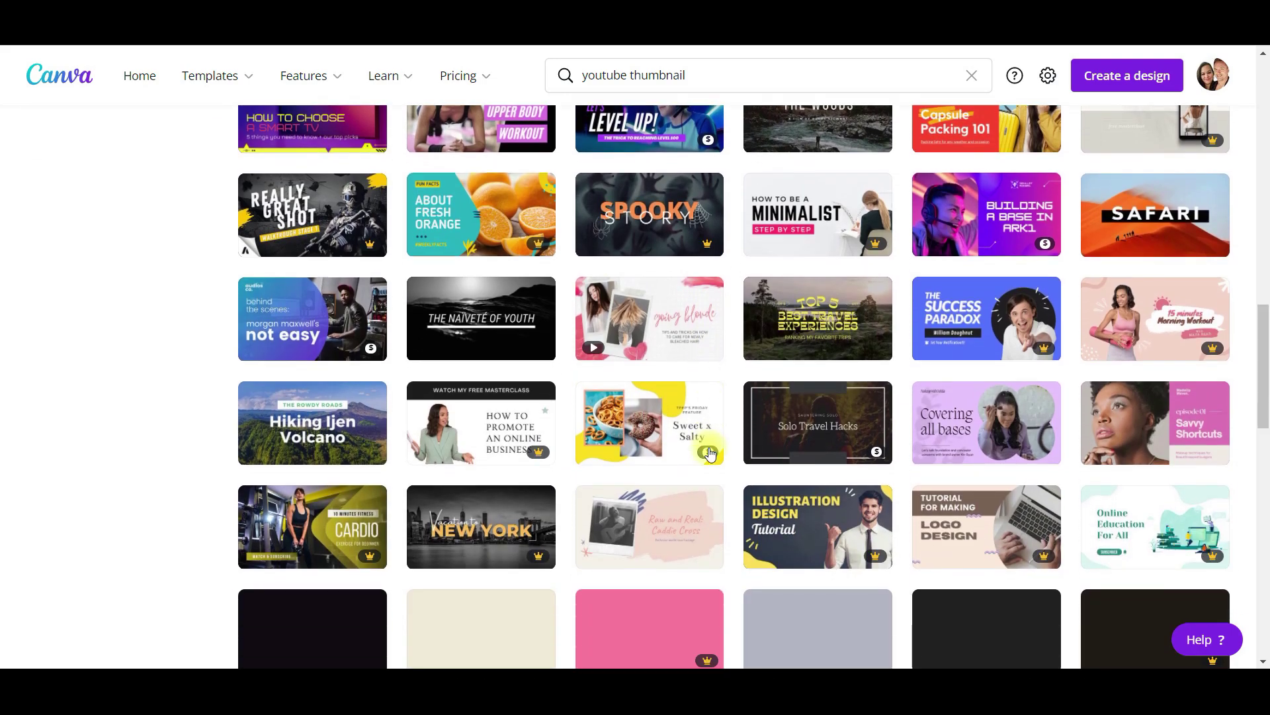
scroll(710, 454, "up", 3)
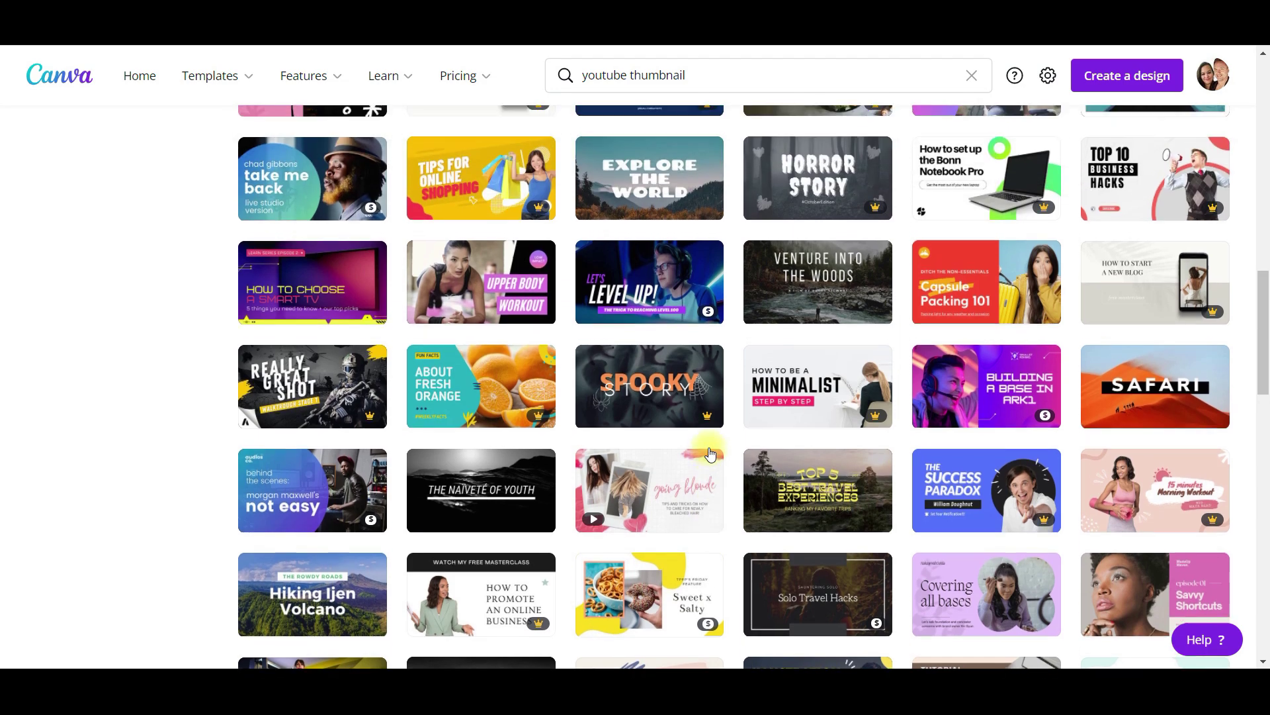
scroll(710, 453, "up", 1)
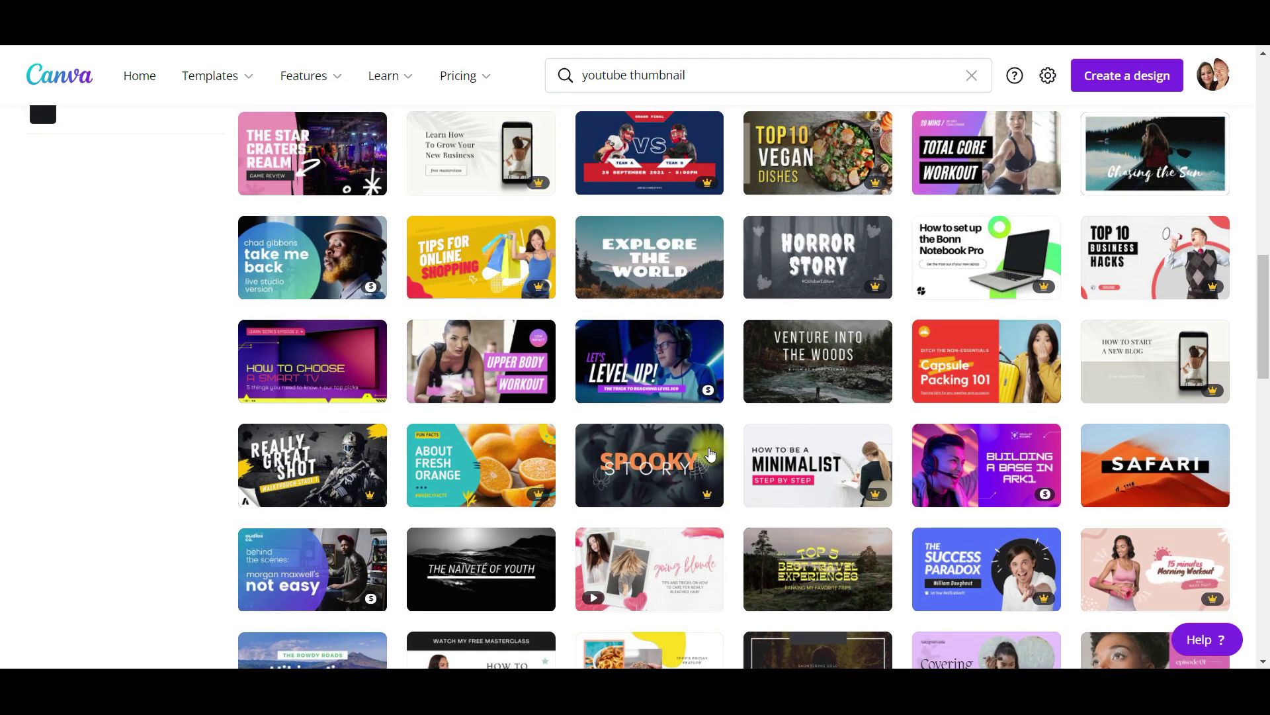
scroll(710, 454, "up", 5)
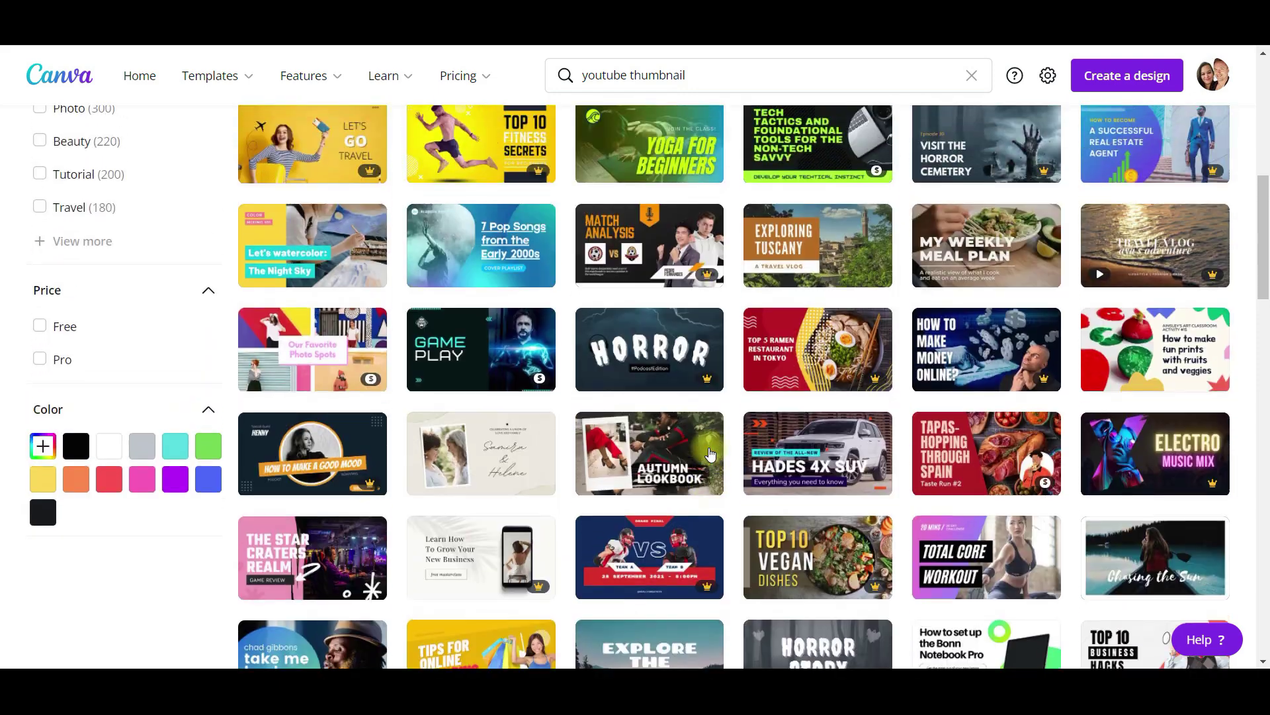
scroll(710, 454, "up", 6)
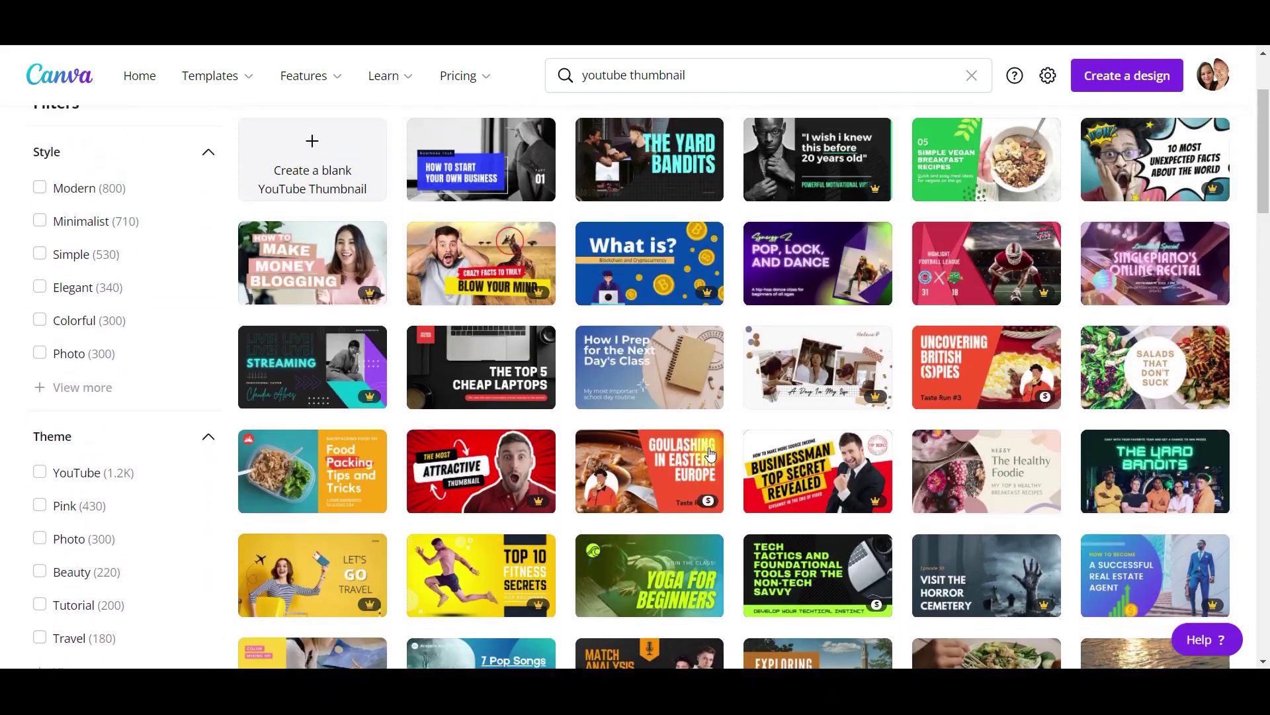
scroll(710, 454, "up", 1)
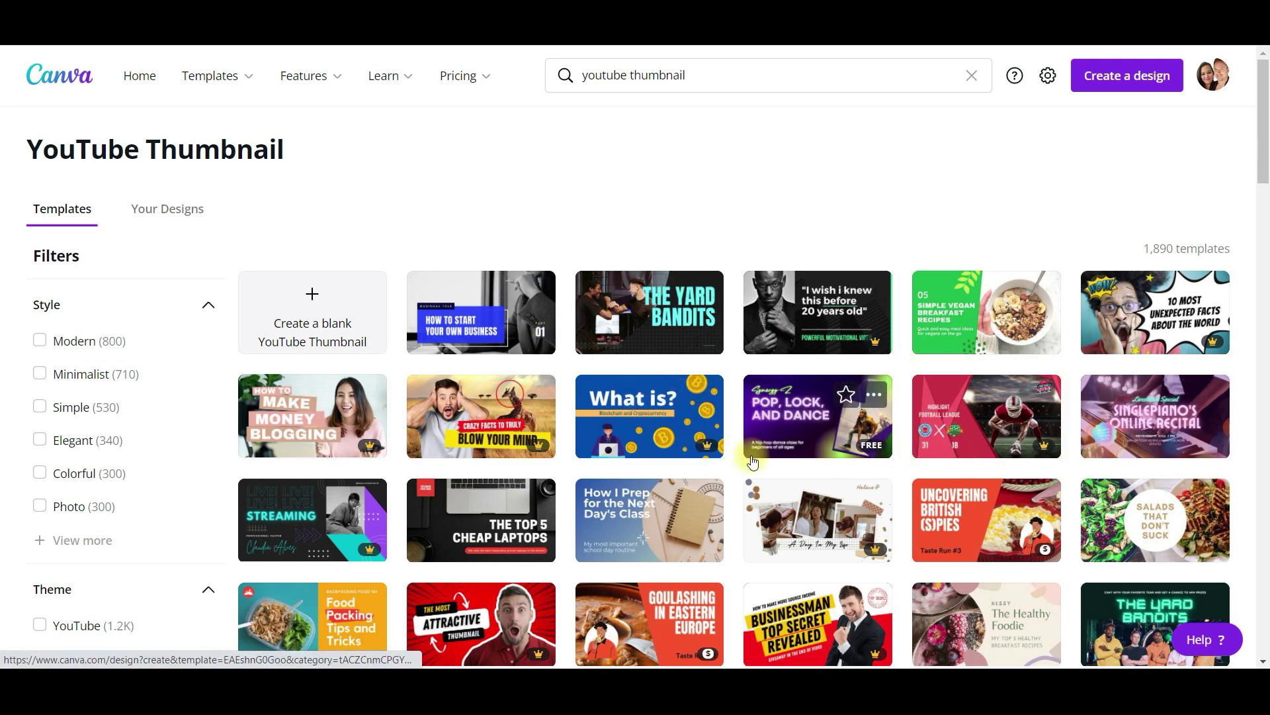
Open the free purple and neon green "Pop, Lock, and Dance" template from the YouTube thumbnail gallery.
scroll(753, 450, "down", 1)
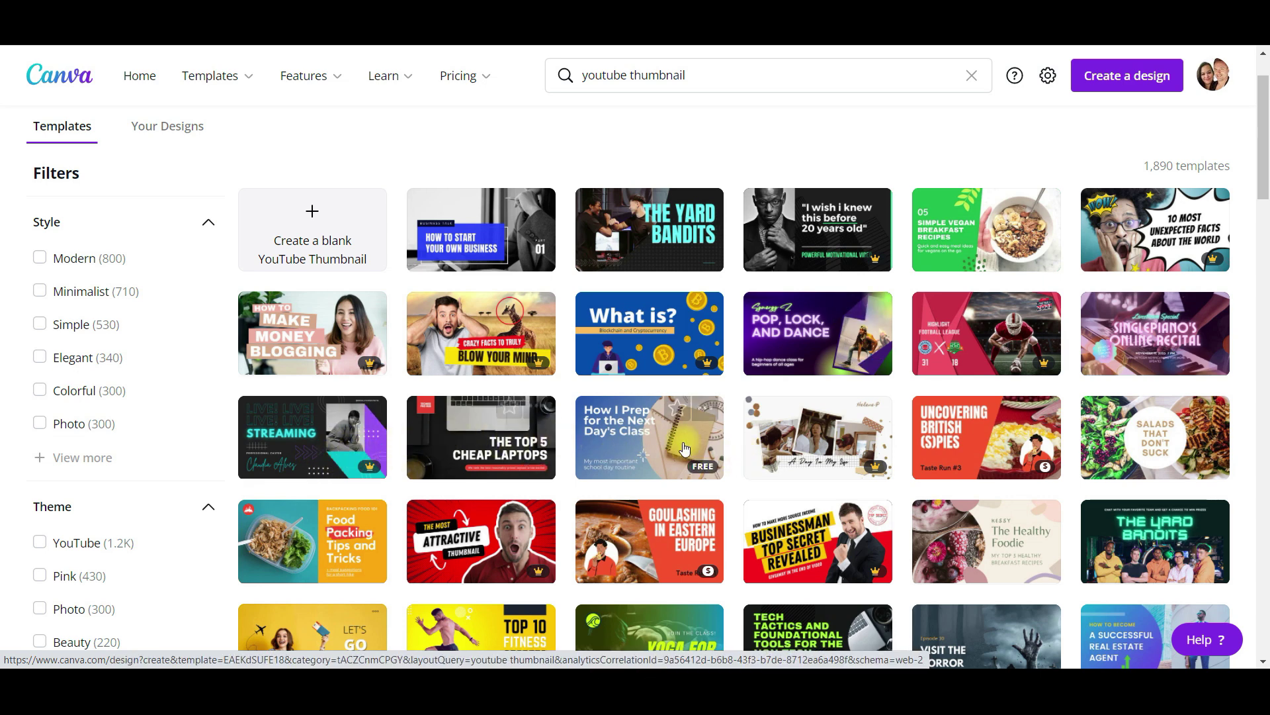
scroll(953, 470, "down", 1)
scroll(953, 470, "down", 1)
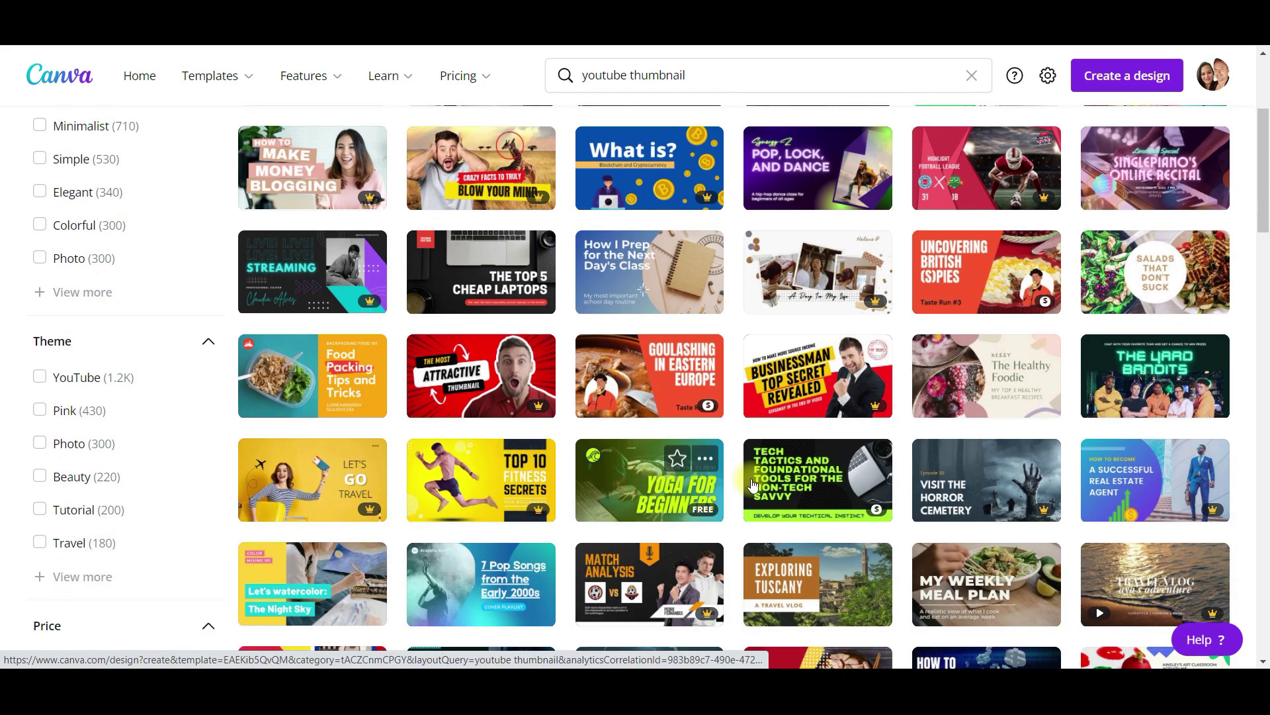
scroll(986, 483, "down", 1)
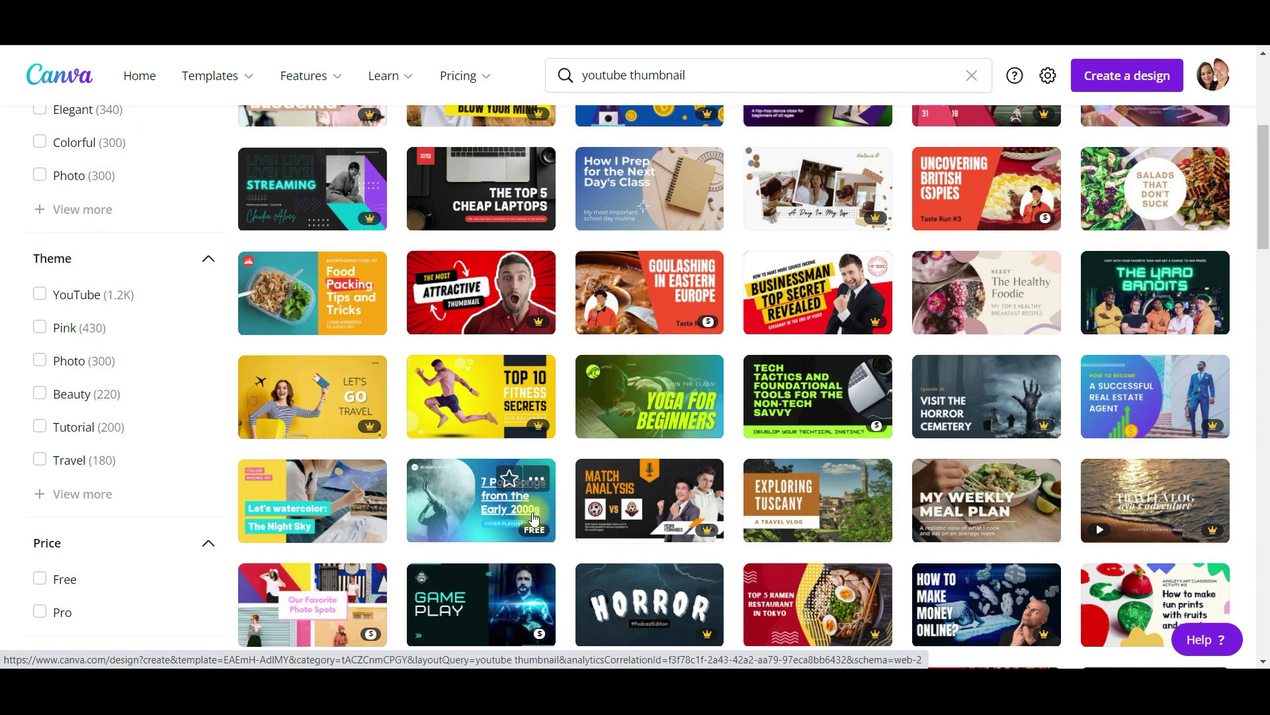
scroll(510, 477, "down", 1)
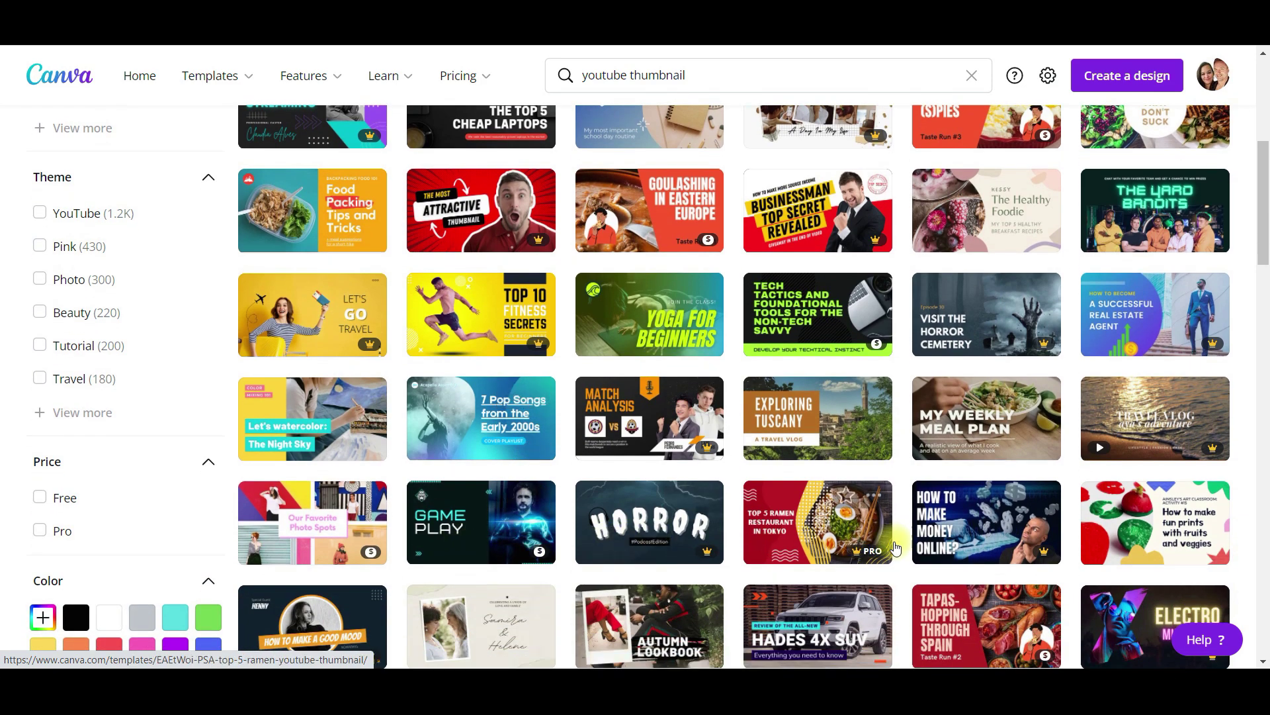
scroll(979, 536, "down", 1)
scroll(714, 586, "up", 4)
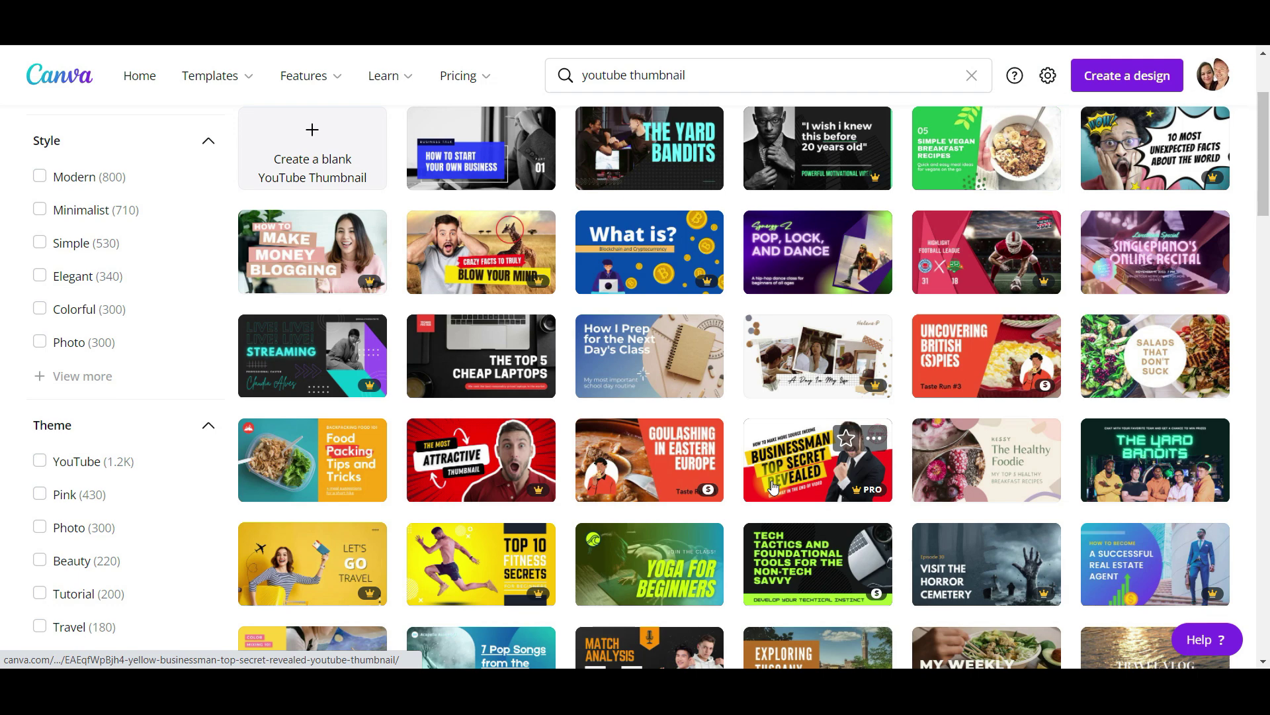
scroll(773, 488, "up", 1)
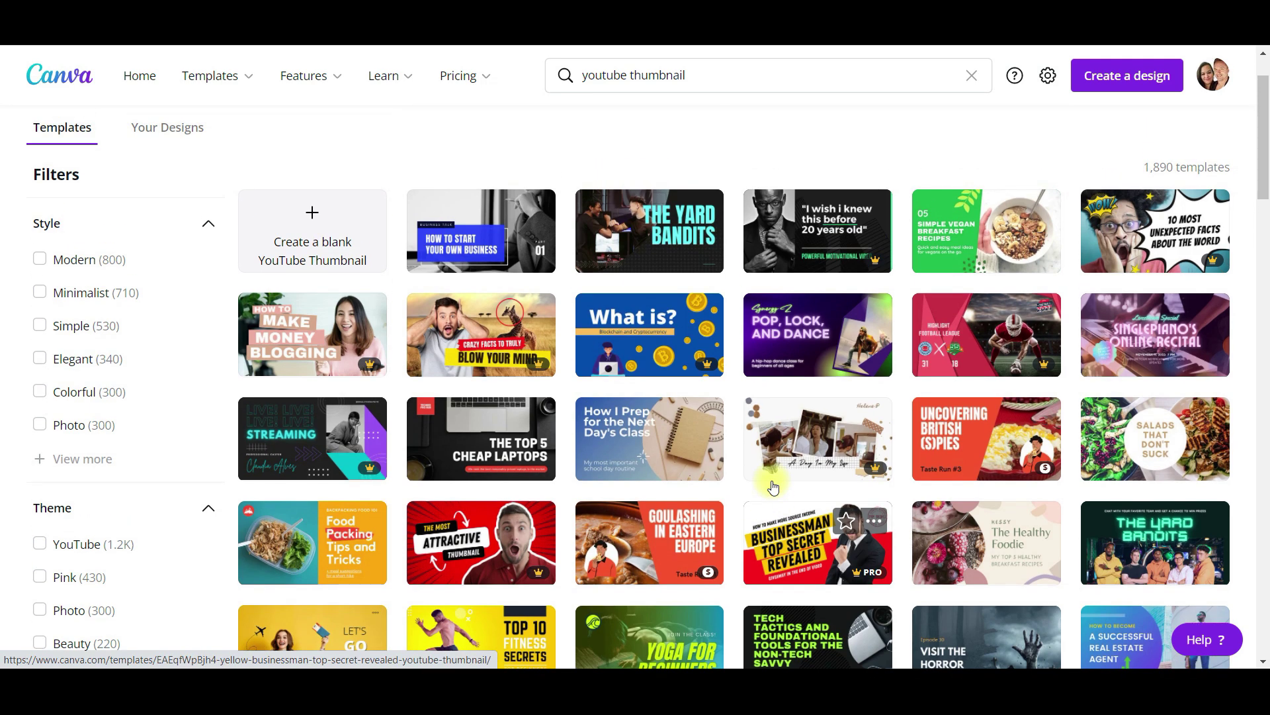
scroll(777, 480, "up", 1)
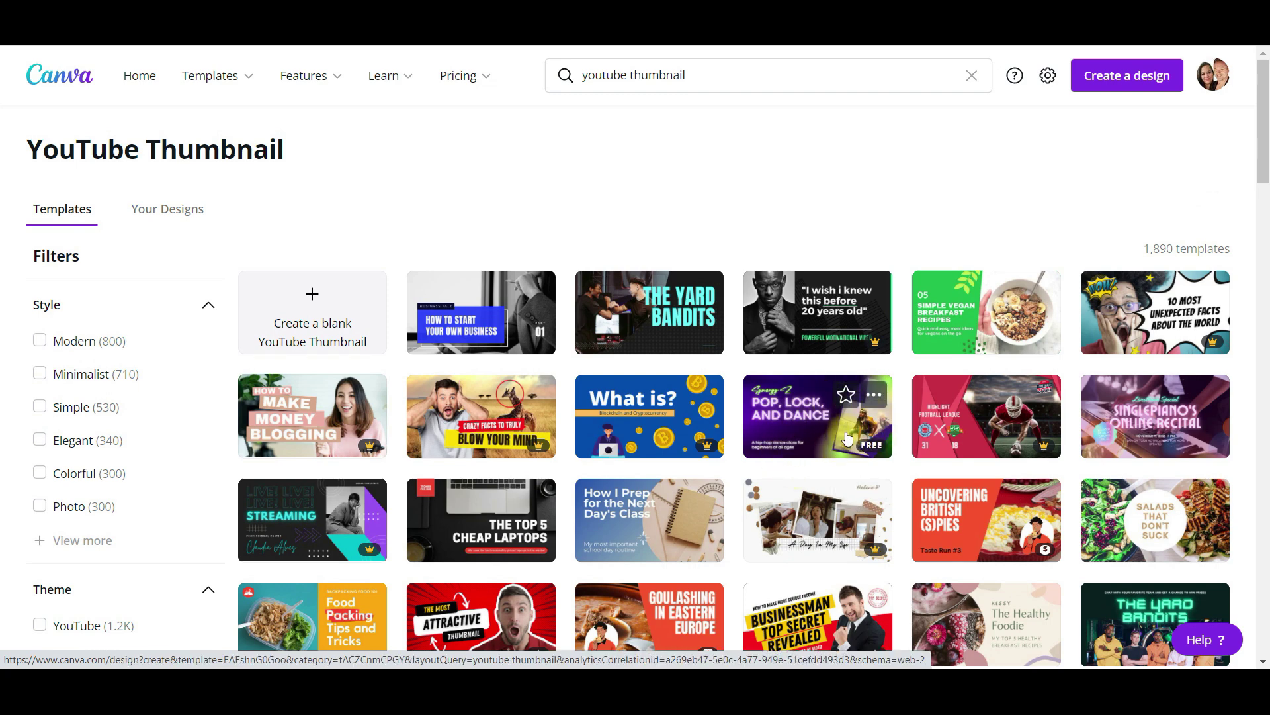
left_click(809, 444)
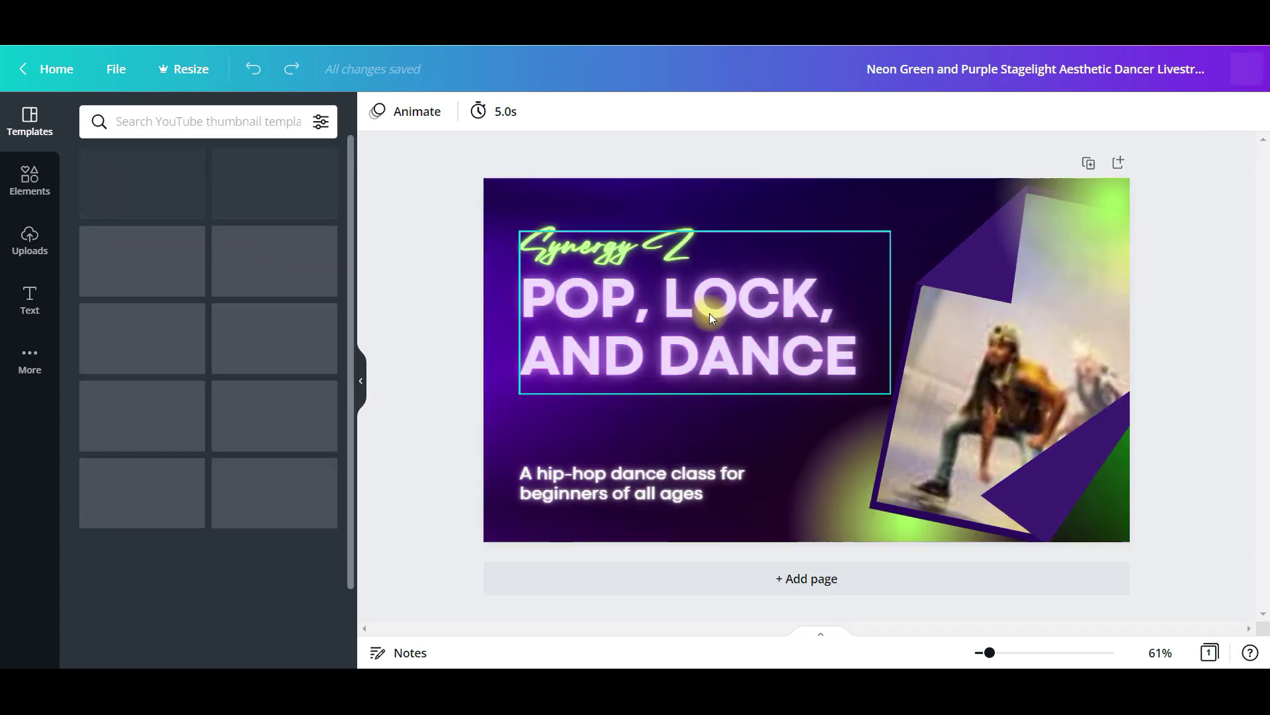
Change the thumbnail's purple background to the neon green document color.
left_click(769, 210)
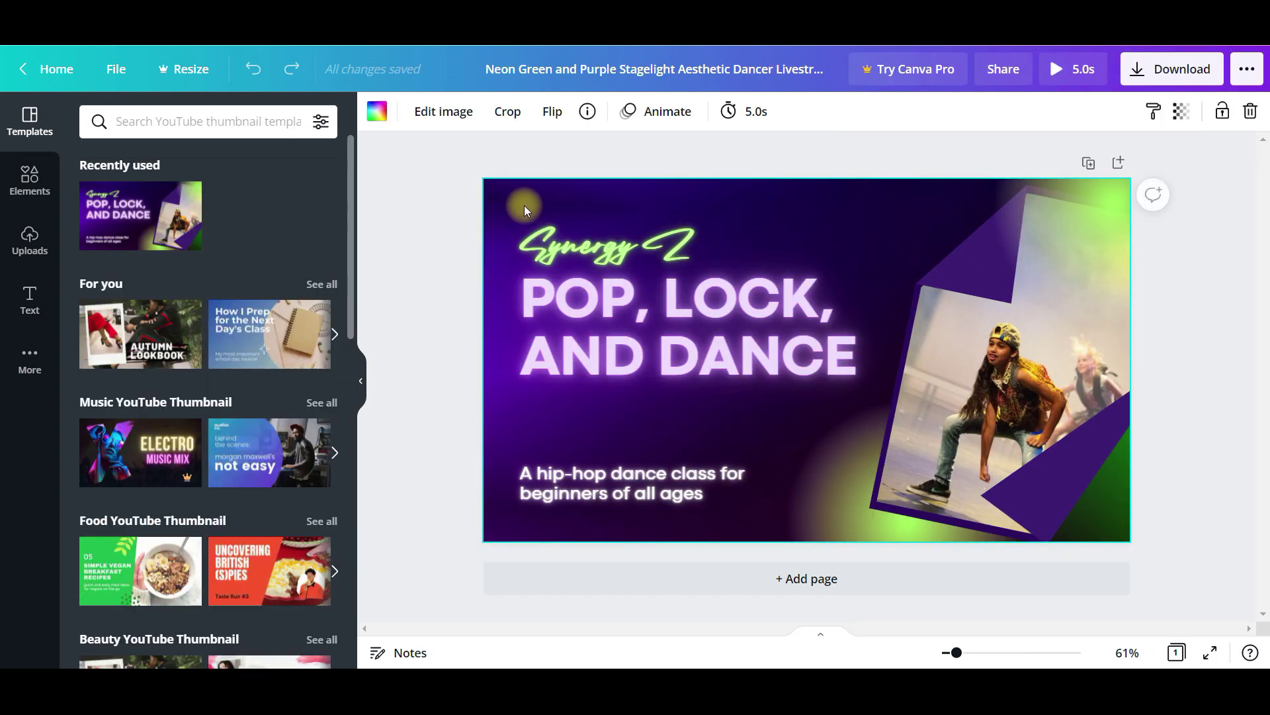
left_click(378, 111)
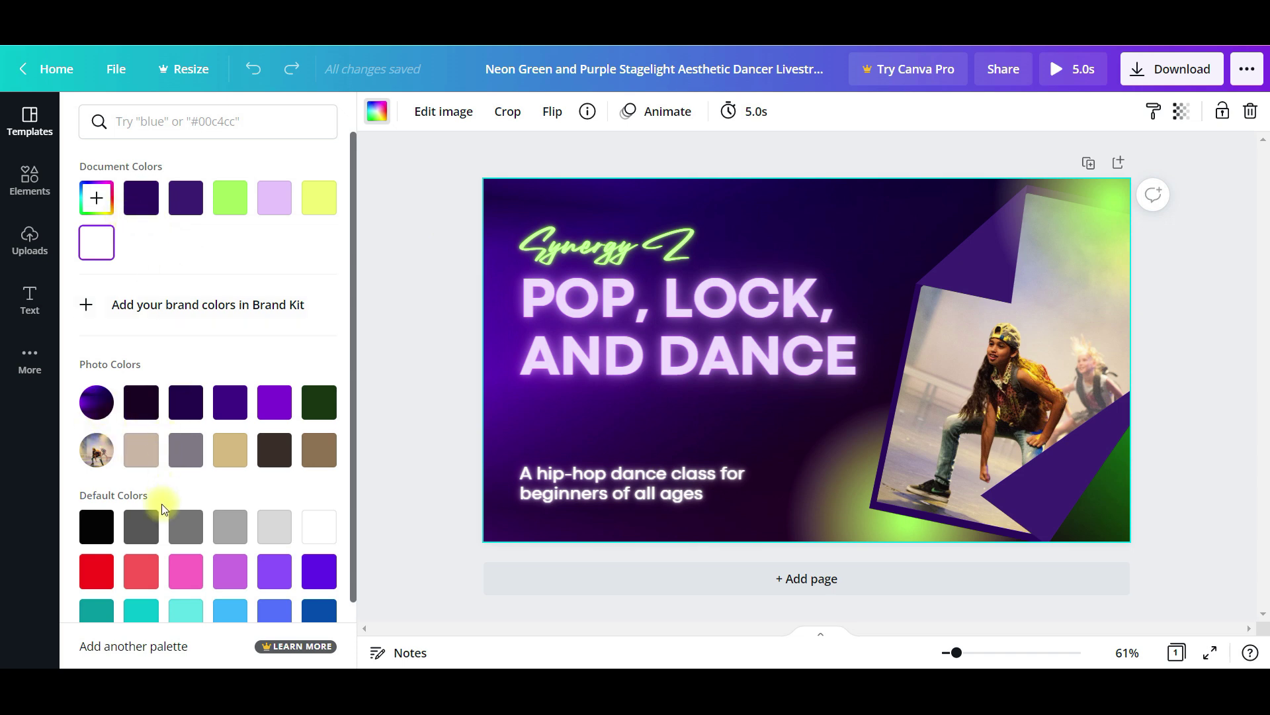
left_click(228, 209)
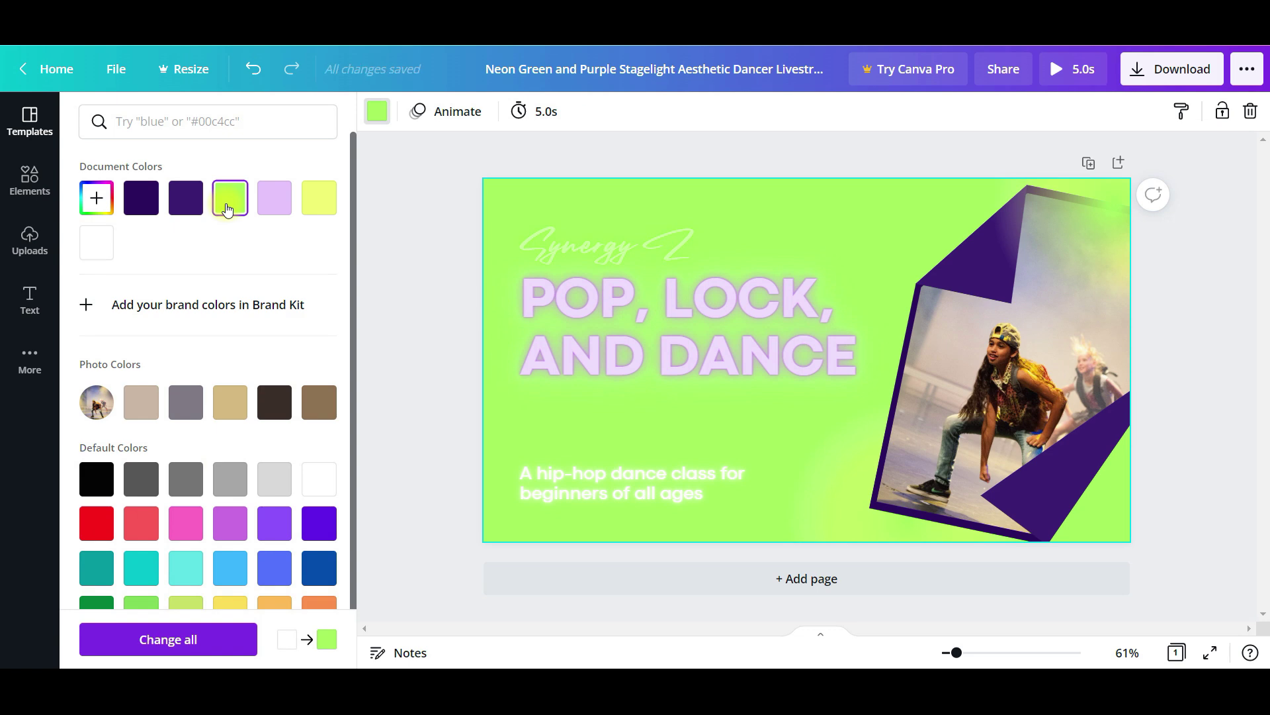
Recolor the yellow part of the gradient glow in the thumbnail's upper right corner to the lighter dark purple document color.
left_click(1111, 260)
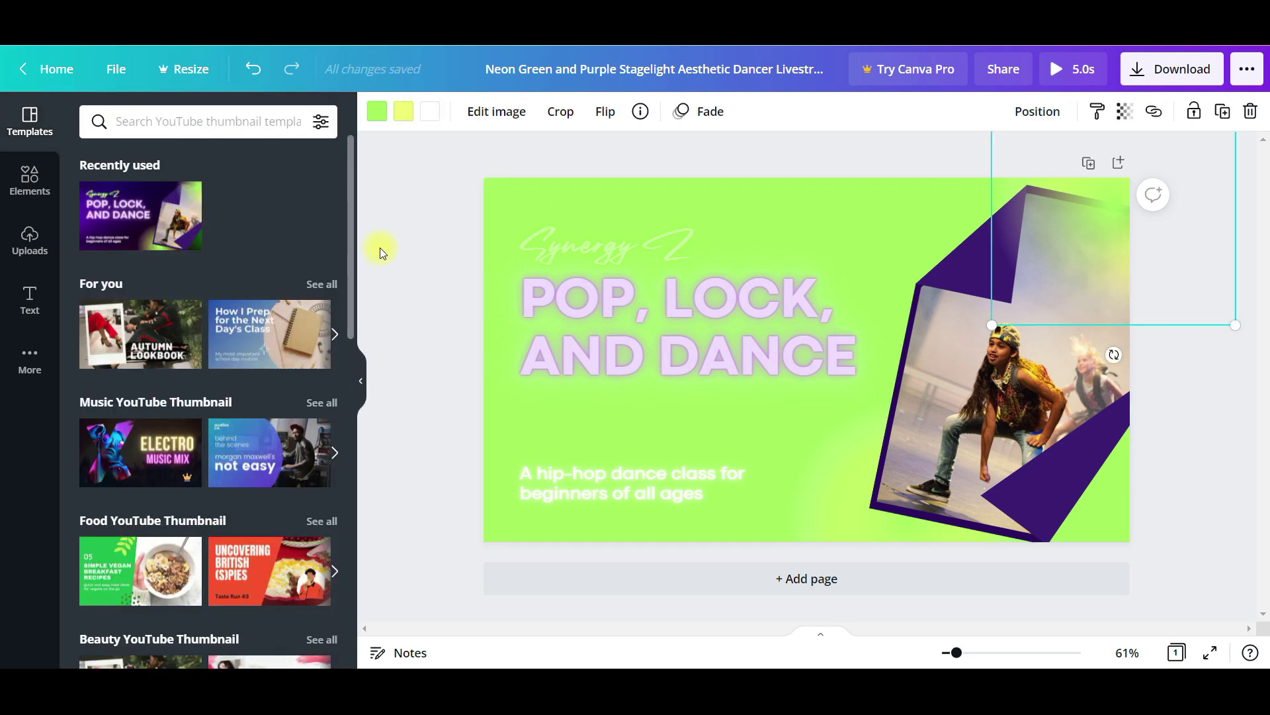
left_click(403, 113)
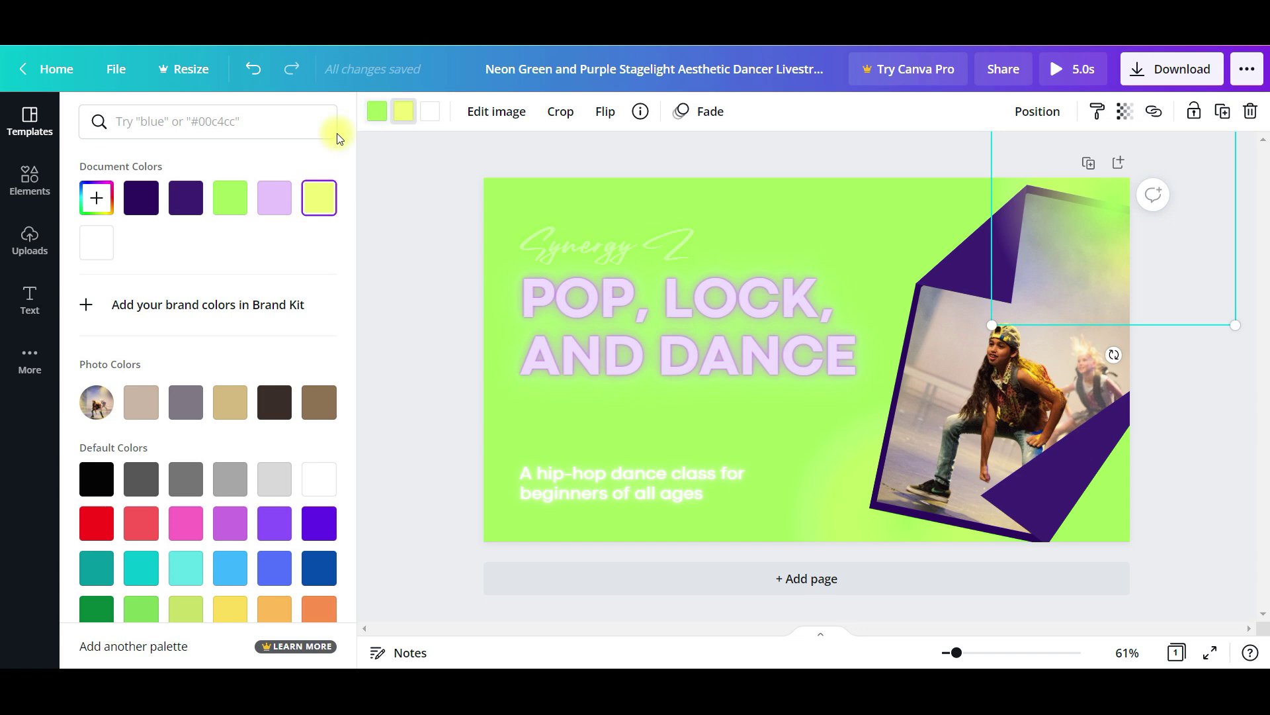
left_click(151, 200)
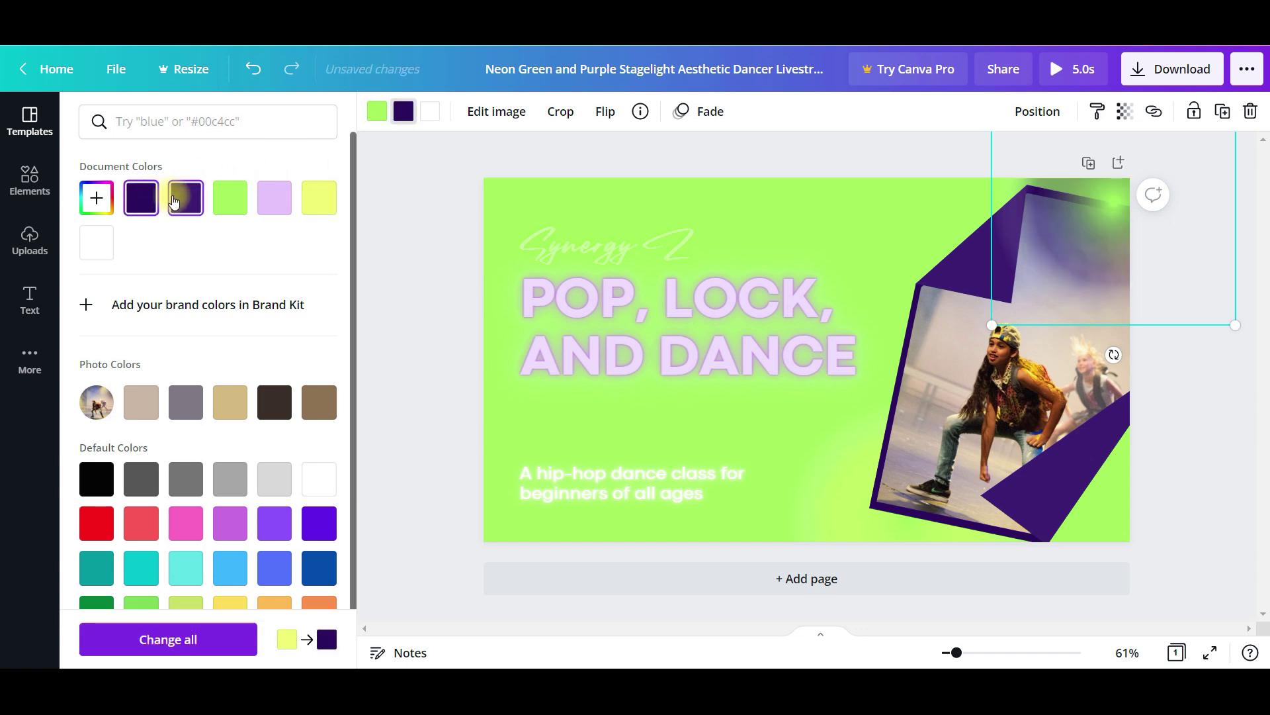
left_click(316, 198)
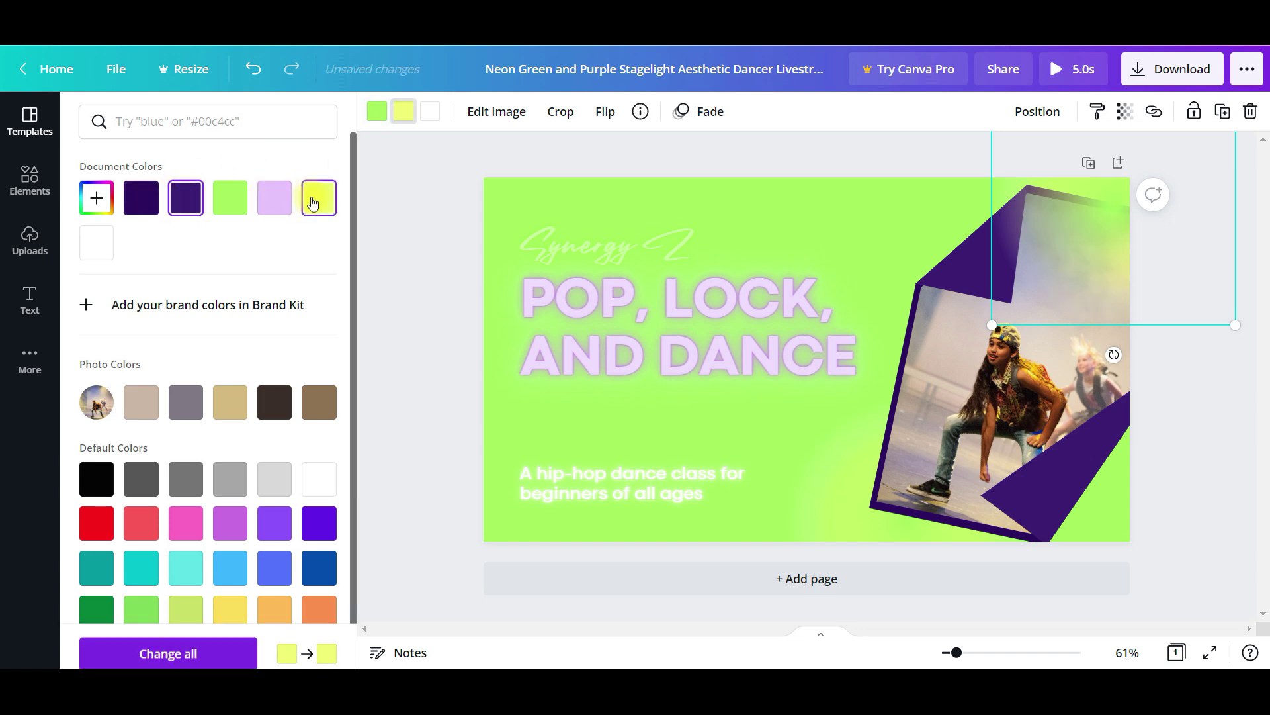
left_click(198, 206)
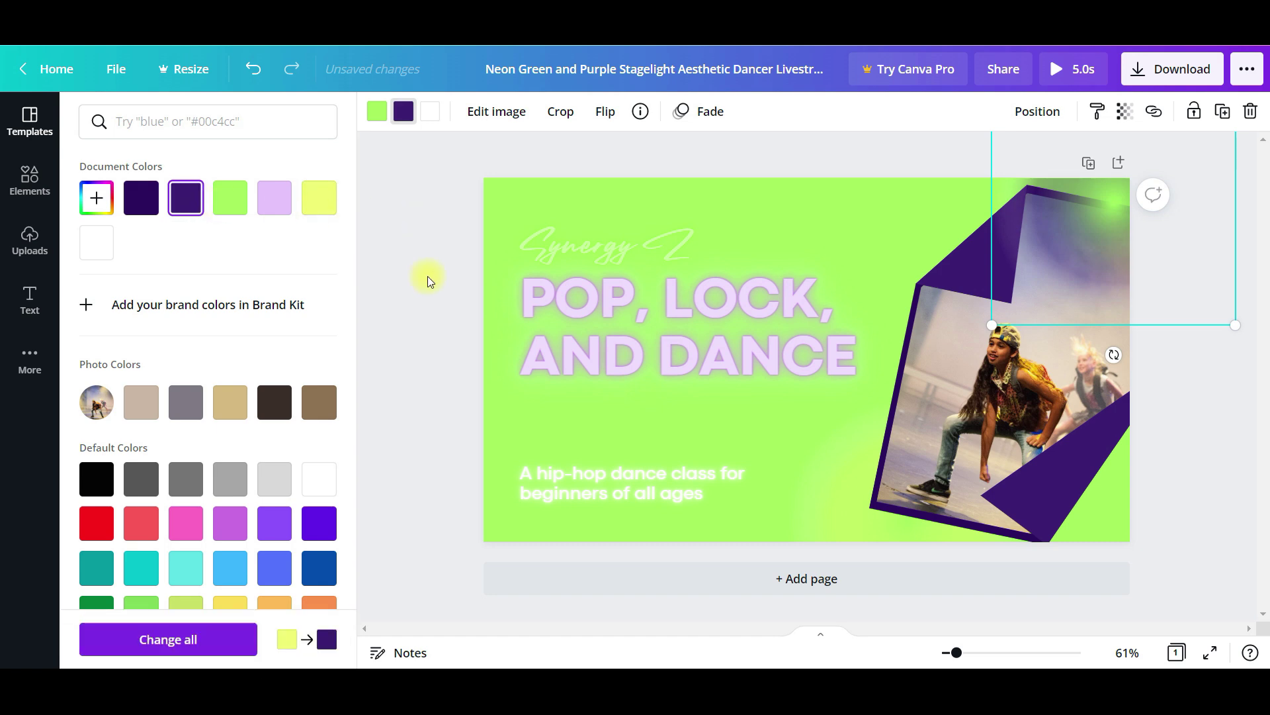
key("Escape")
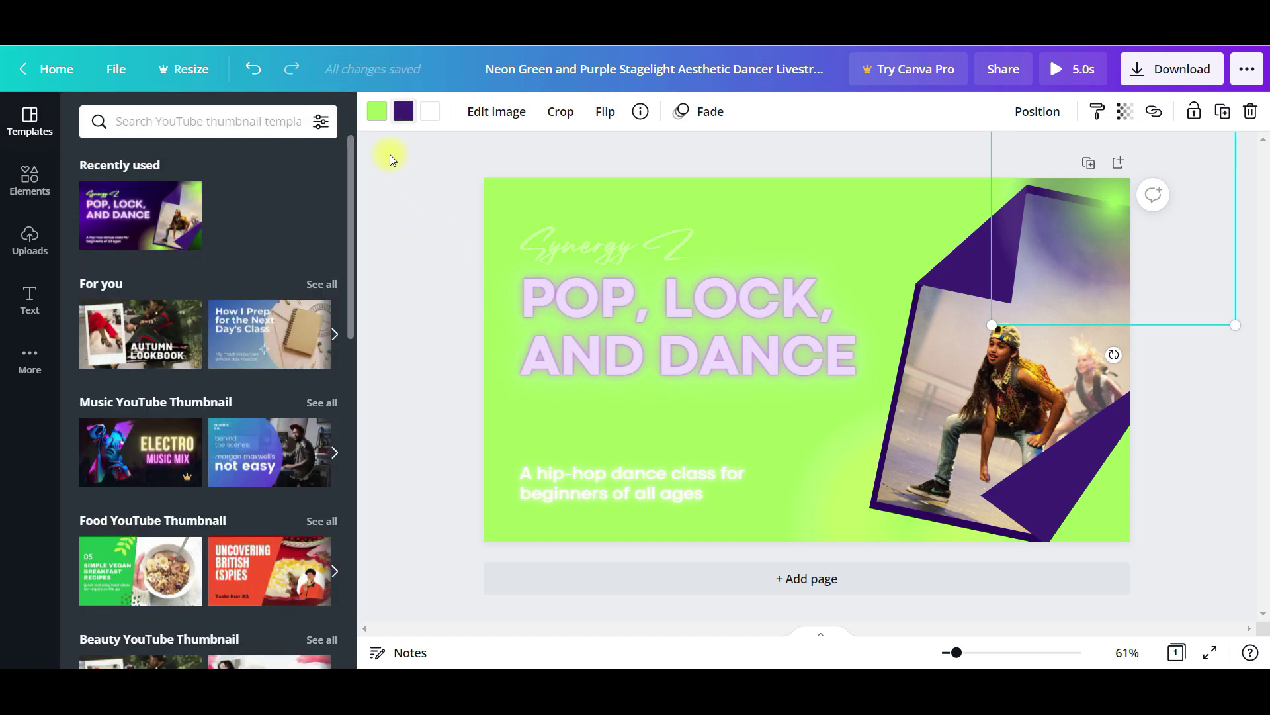
Undo the color changes made to the corner gradient glow and the thumbnail background.
left_click(253, 72)
left_click(253, 73)
left_click(254, 73)
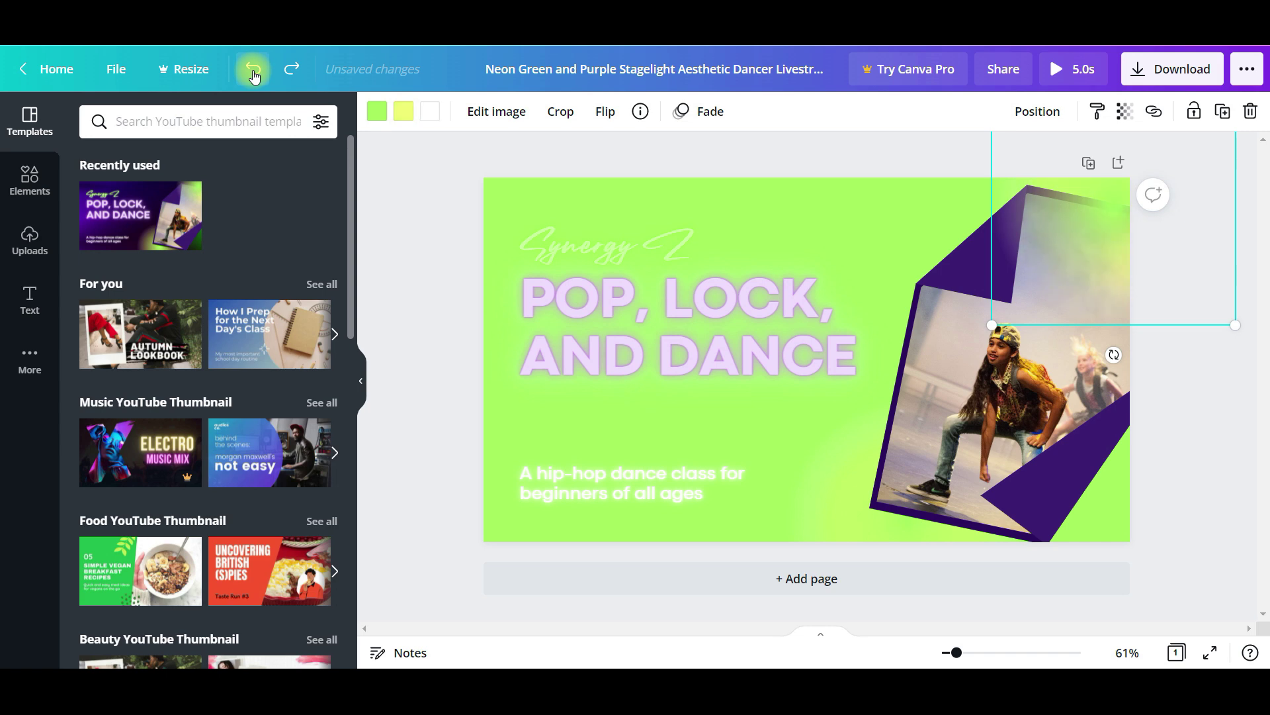
left_click(252, 70)
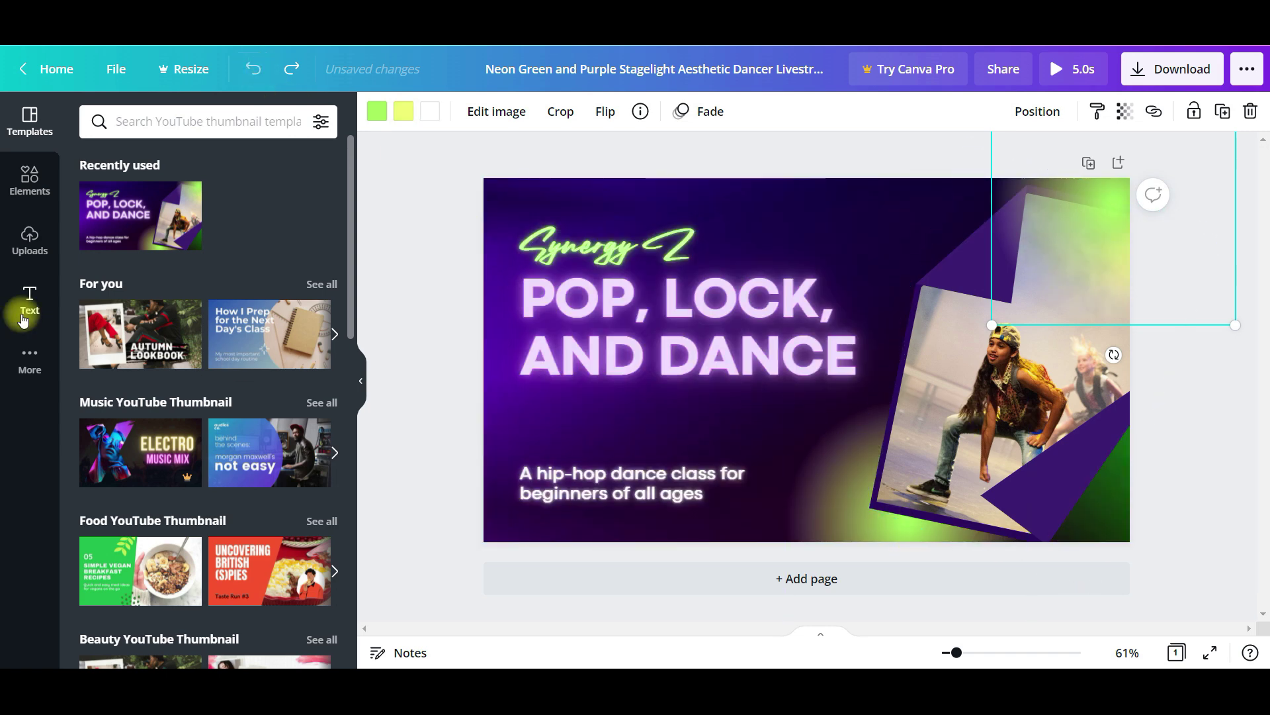
Add the uploaded Snowball box photo with the wooden background, try it in the tilted picture frame, and undo that placement.
left_click(31, 245)
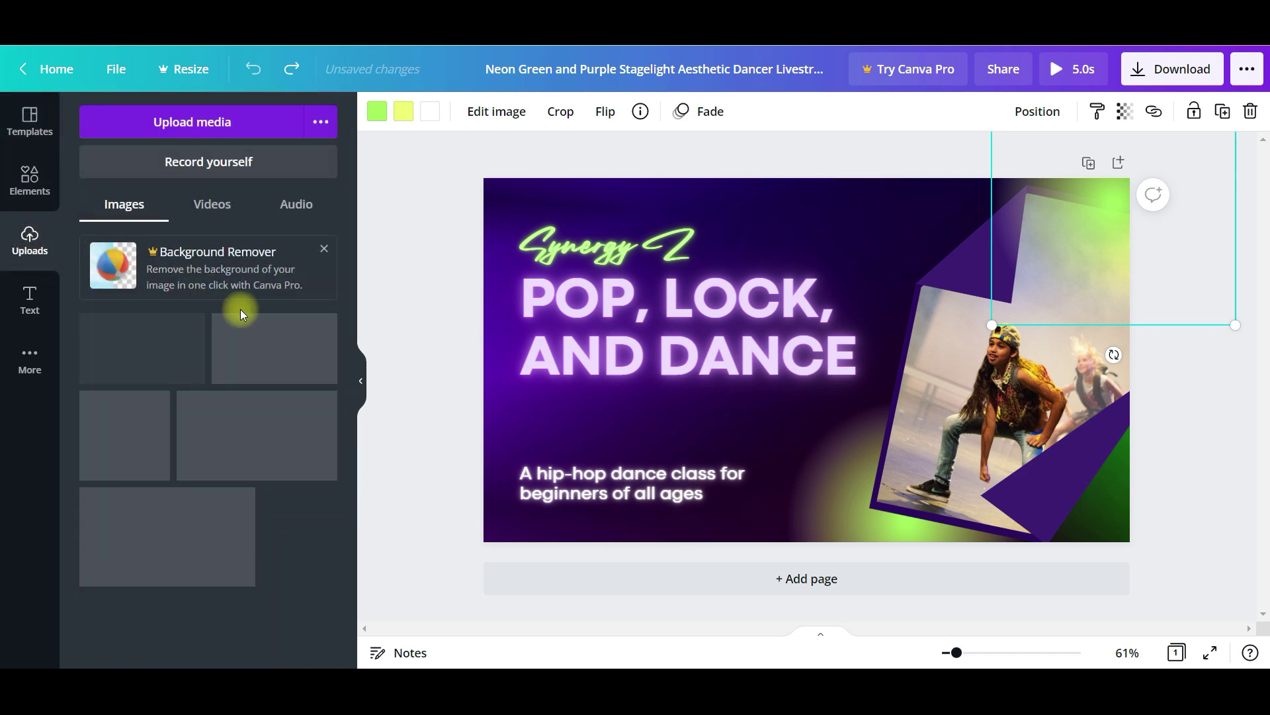
left_click(139, 369)
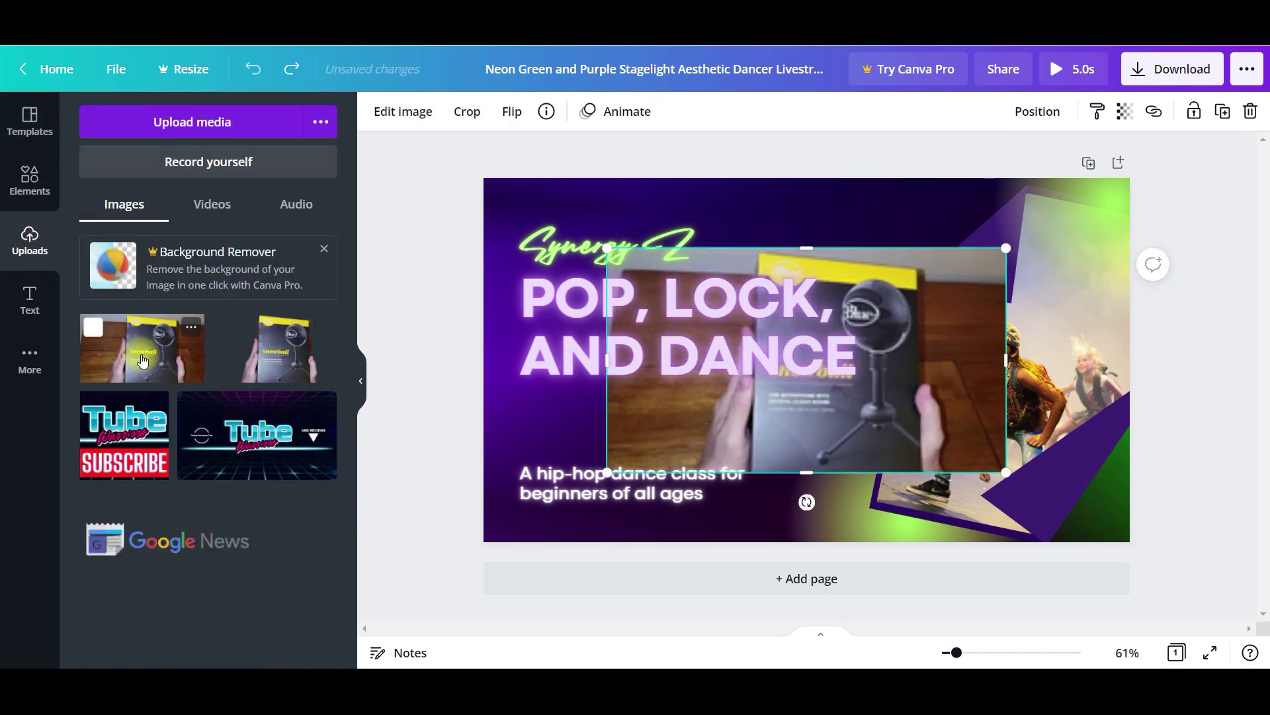
left_click(859, 391)
left_click_drag(859, 391, 1012, 377)
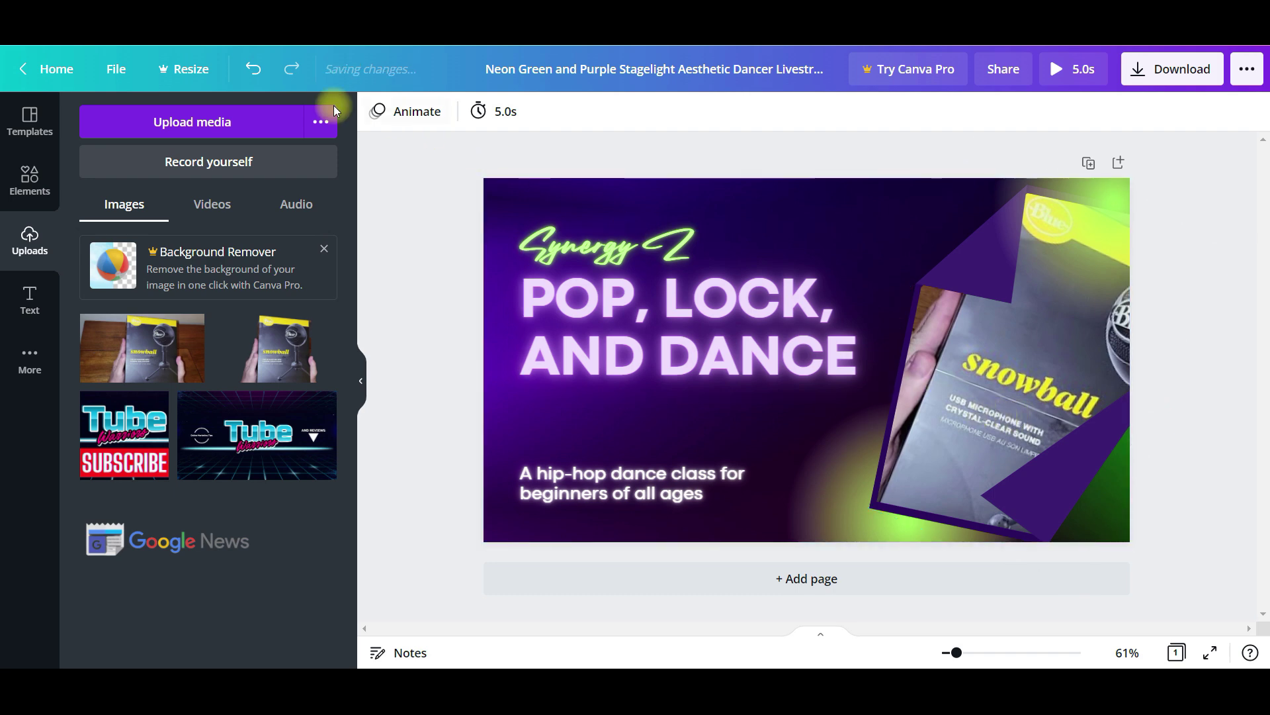
left_click(253, 69)
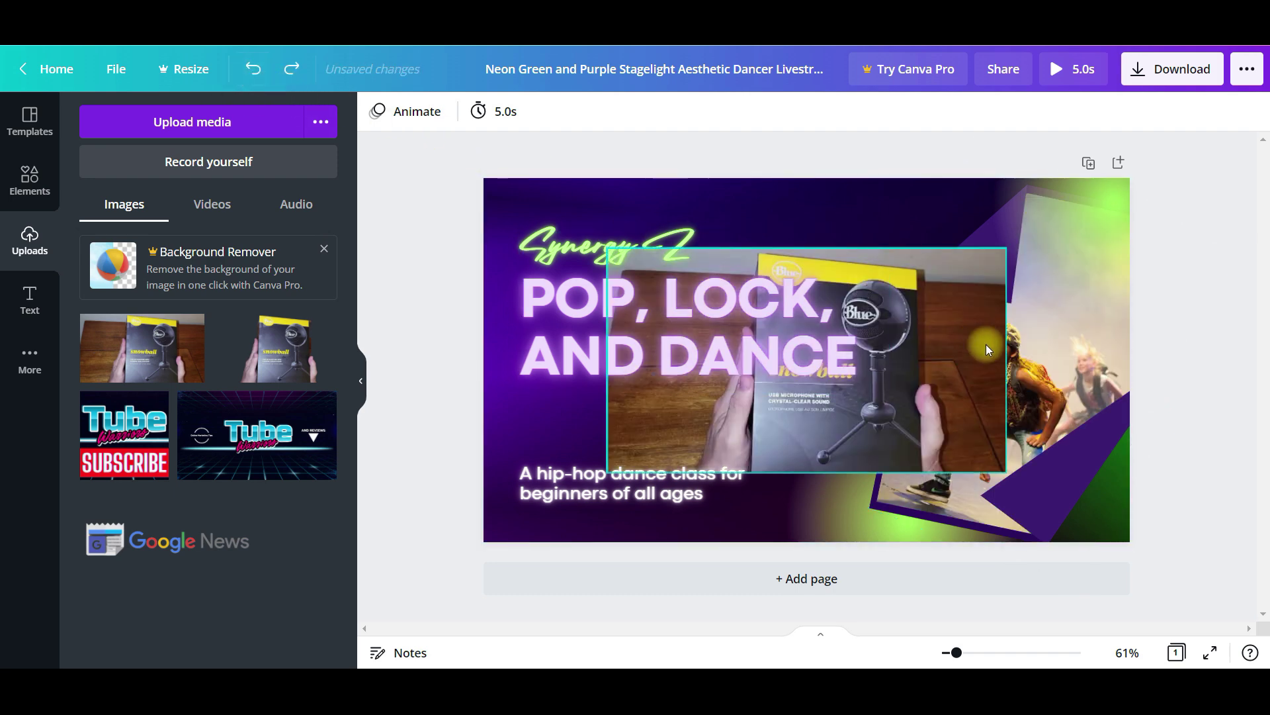
left_click(751, 414)
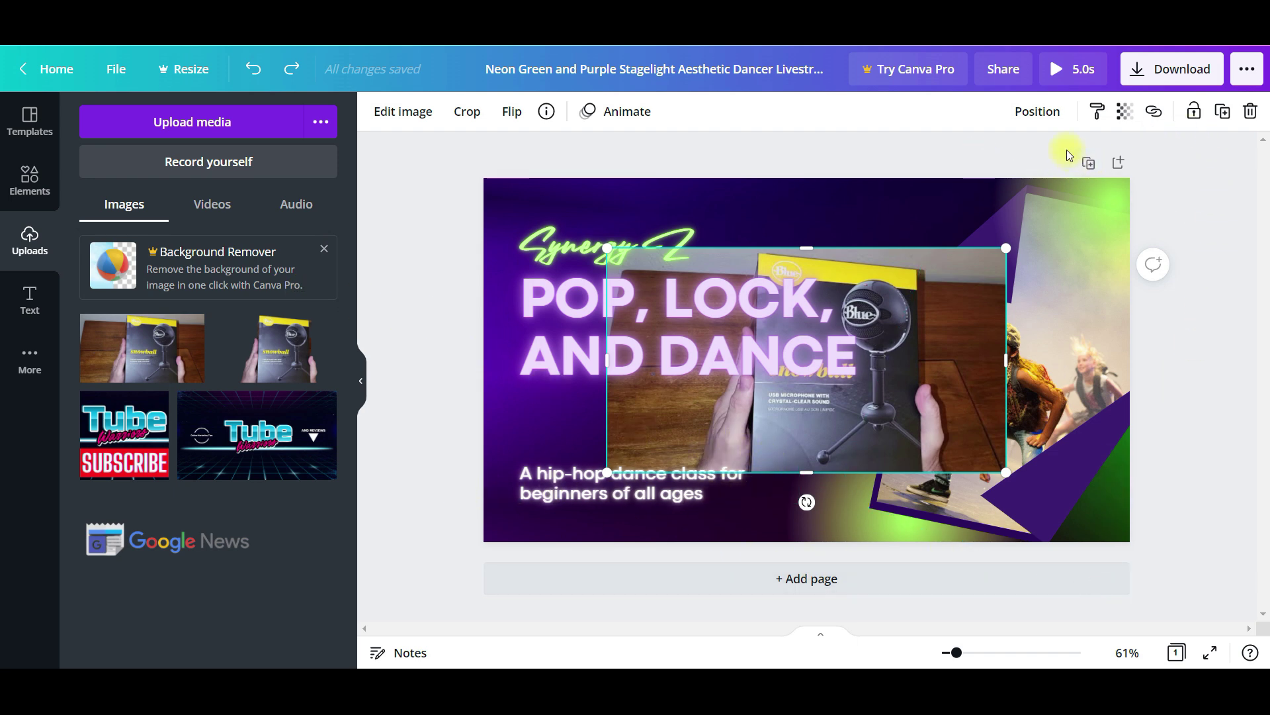
Place the uploaded Snowball box image without its background into the tilted picture frame.
key("ctrl+Tab")
left_click(289, 355)
left_click_drag(289, 355, 955, 464)
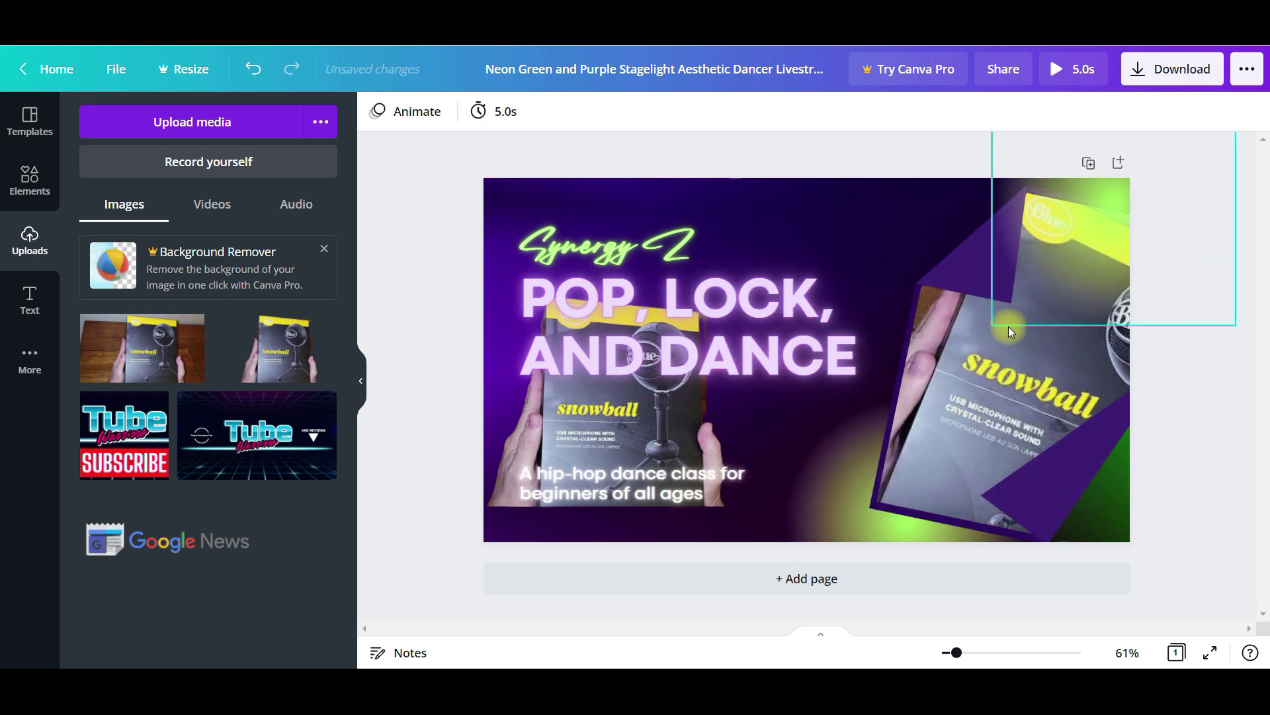
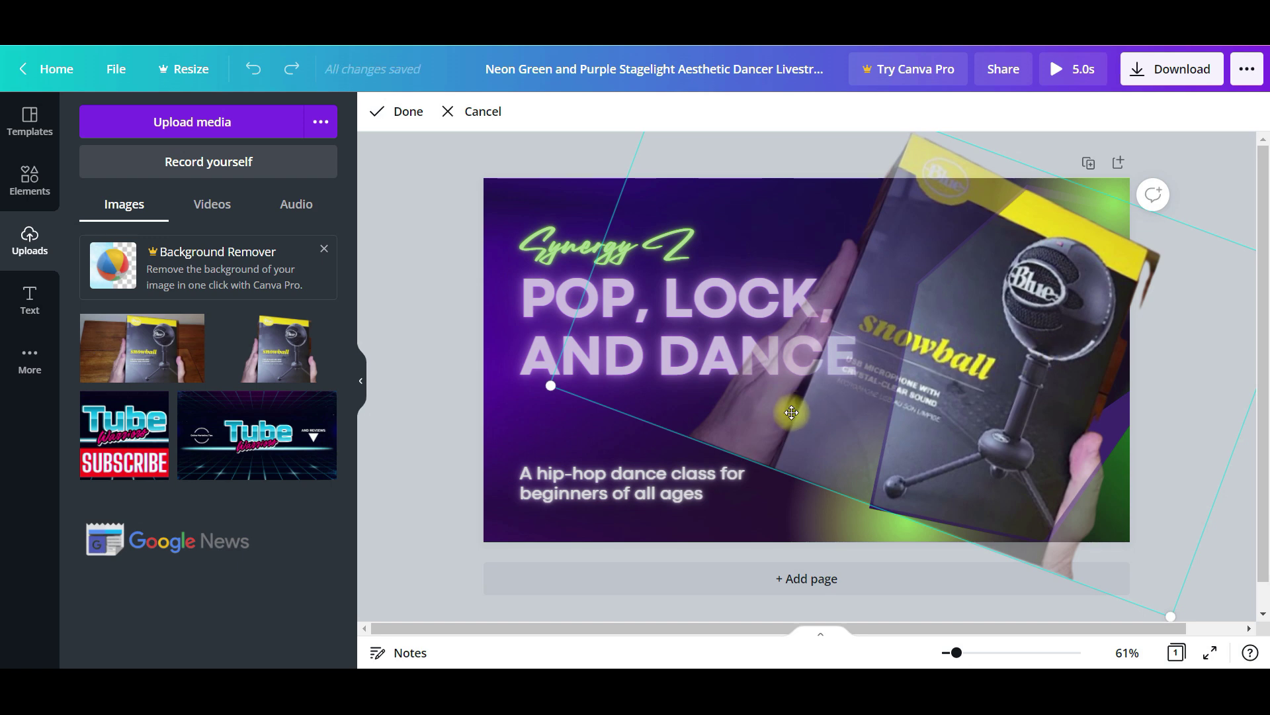
Enlarge the tilted picture frame to about 652 × 921 and move it to the left half of the thumbnail.
left_click(733, 538)
left_click_drag(837, 490, 743, 541)
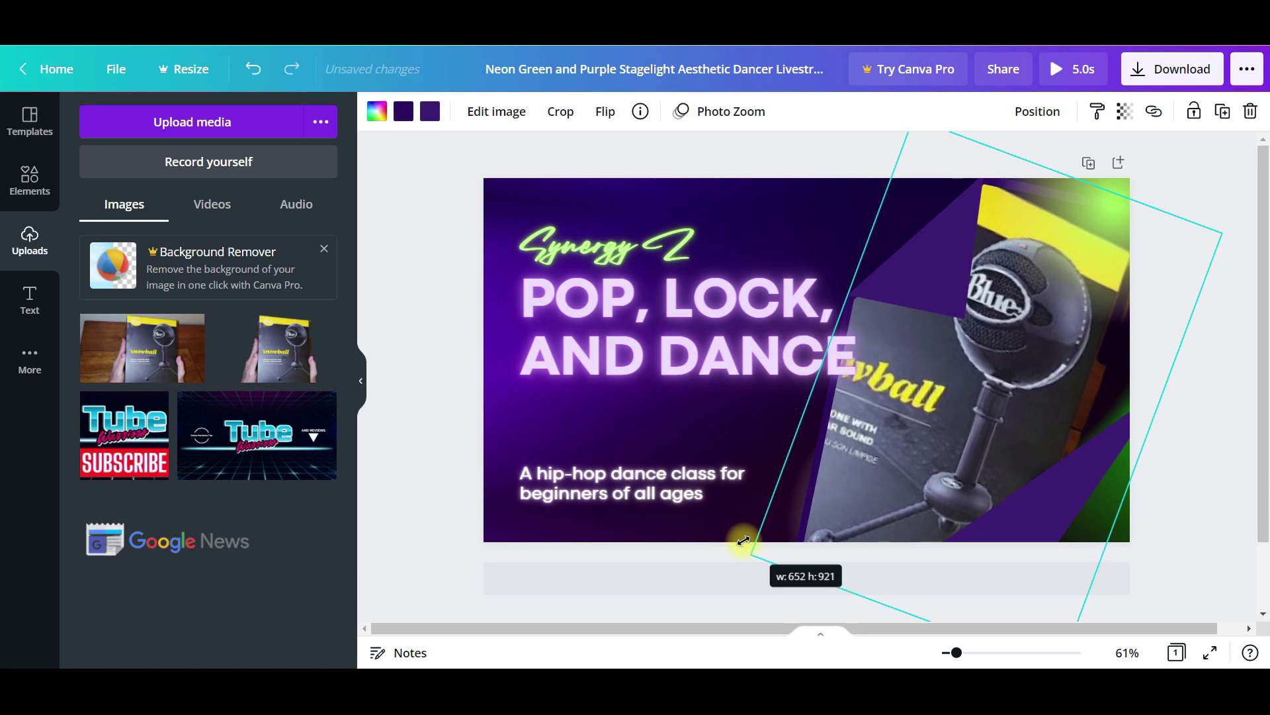
left_click_drag(936, 468, 553, 387)
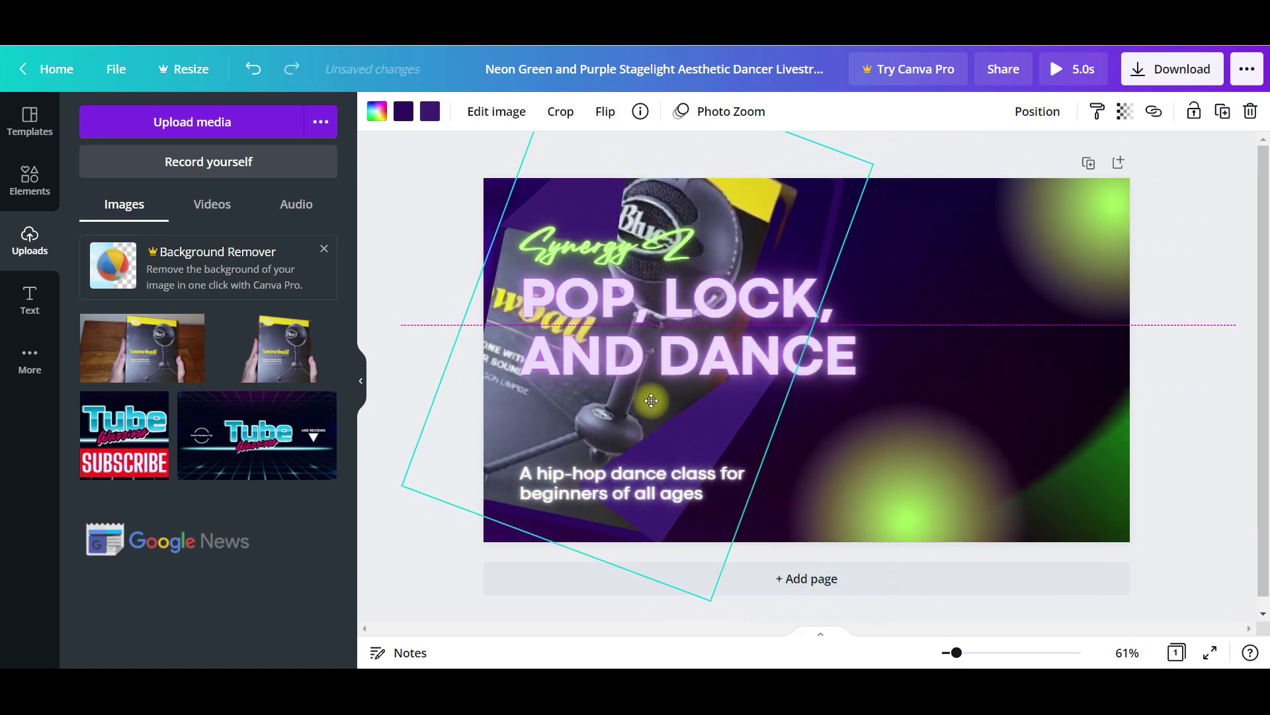
Add the background-free Snowball box image on the right half of the thumbnail and tilt it clockwise.
left_click(275, 366)
left_click_drag(919, 408, 1068, 428)
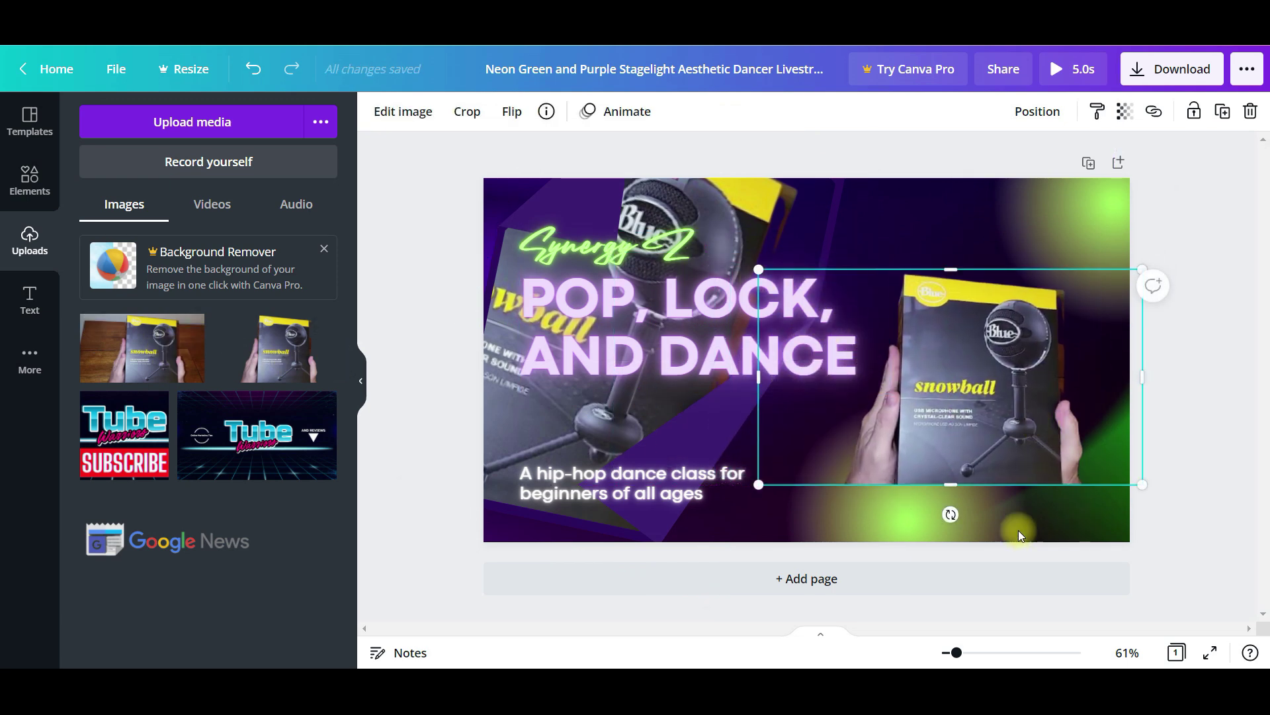
left_click_drag(943, 522, 905, 519)
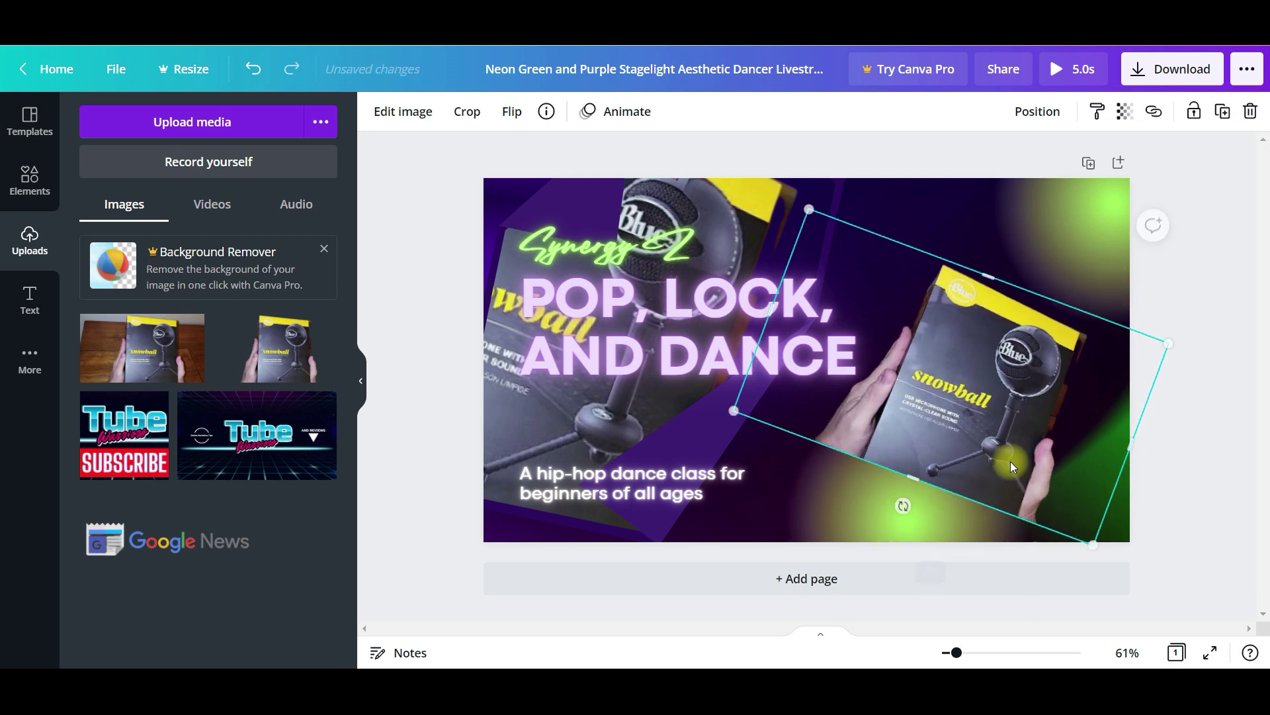
Enlarge the Snowball box image to nearly the full height of the thumbnail's right half and rotate it back upright.
left_click_drag(1095, 541, 1224, 616)
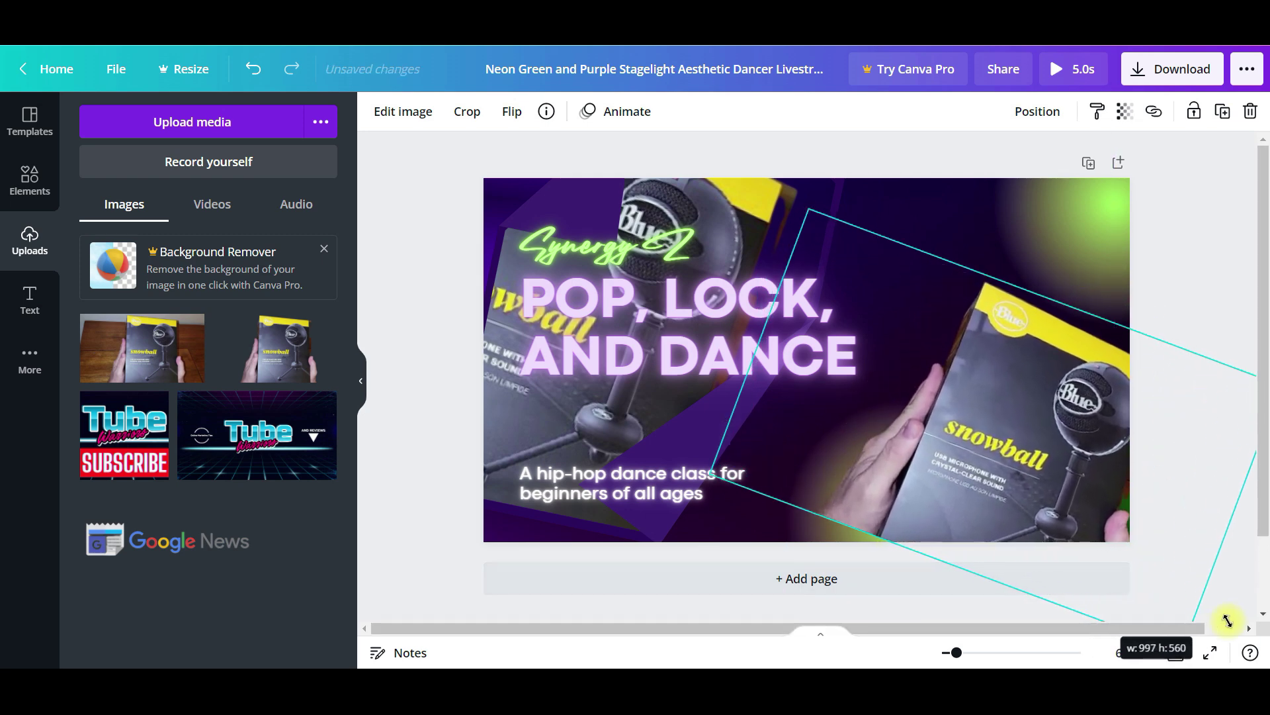
left_click_drag(806, 210, 668, 156)
left_click_drag(1112, 421, 1080, 397)
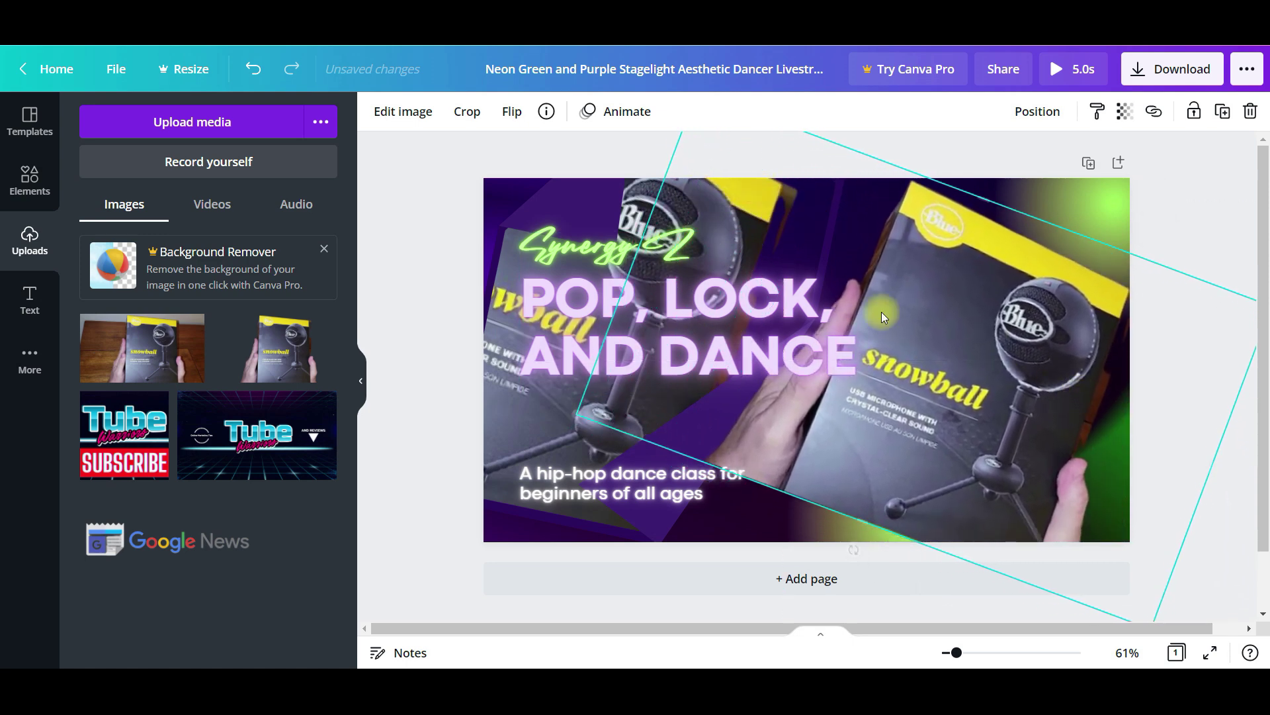
left_click_drag(579, 416, 602, 411)
left_click_drag(864, 539, 931, 554)
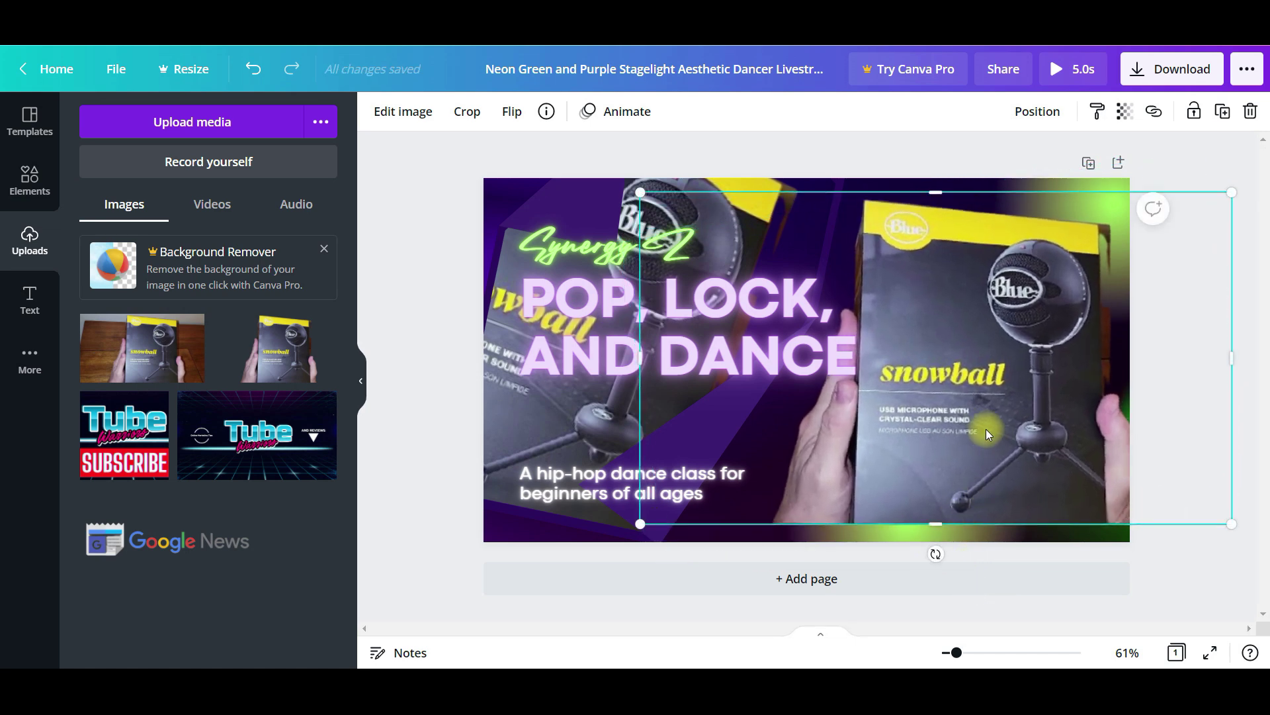
Crop the Snowball box image to just the box, cutting off the hands, and tilt it clockwise.
double_click(986, 430)
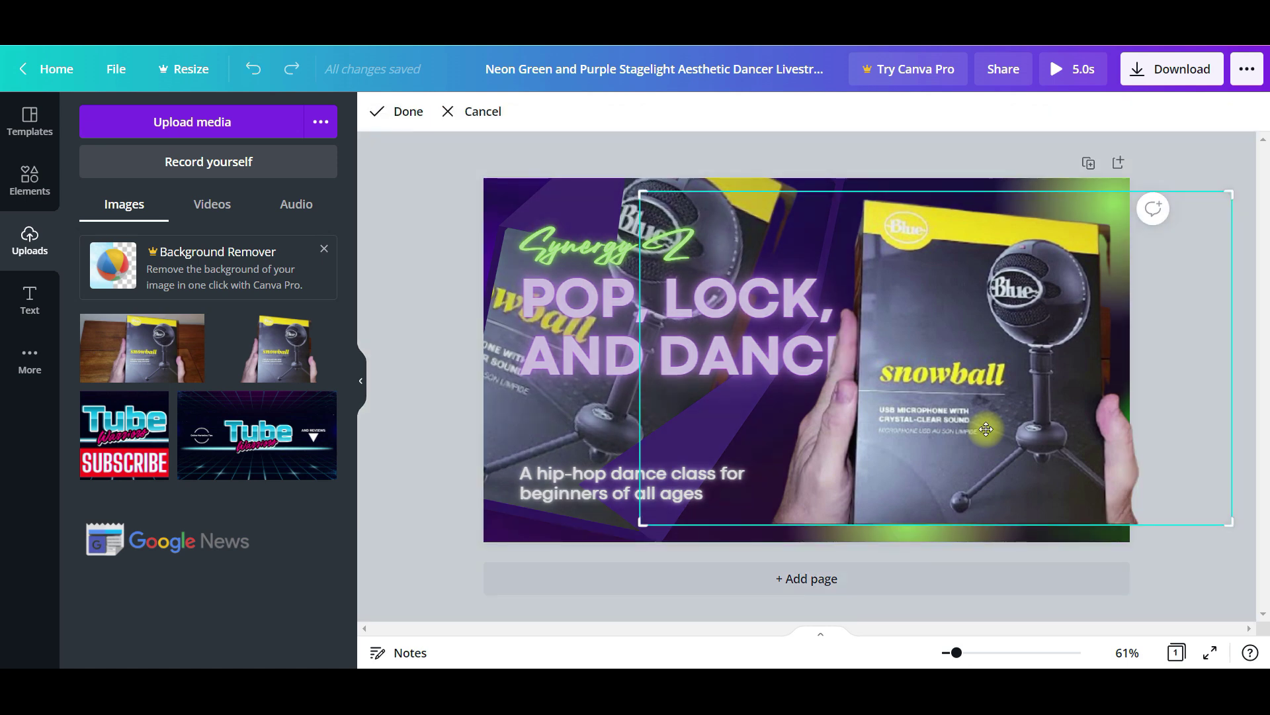
left_click_drag(653, 520, 864, 528)
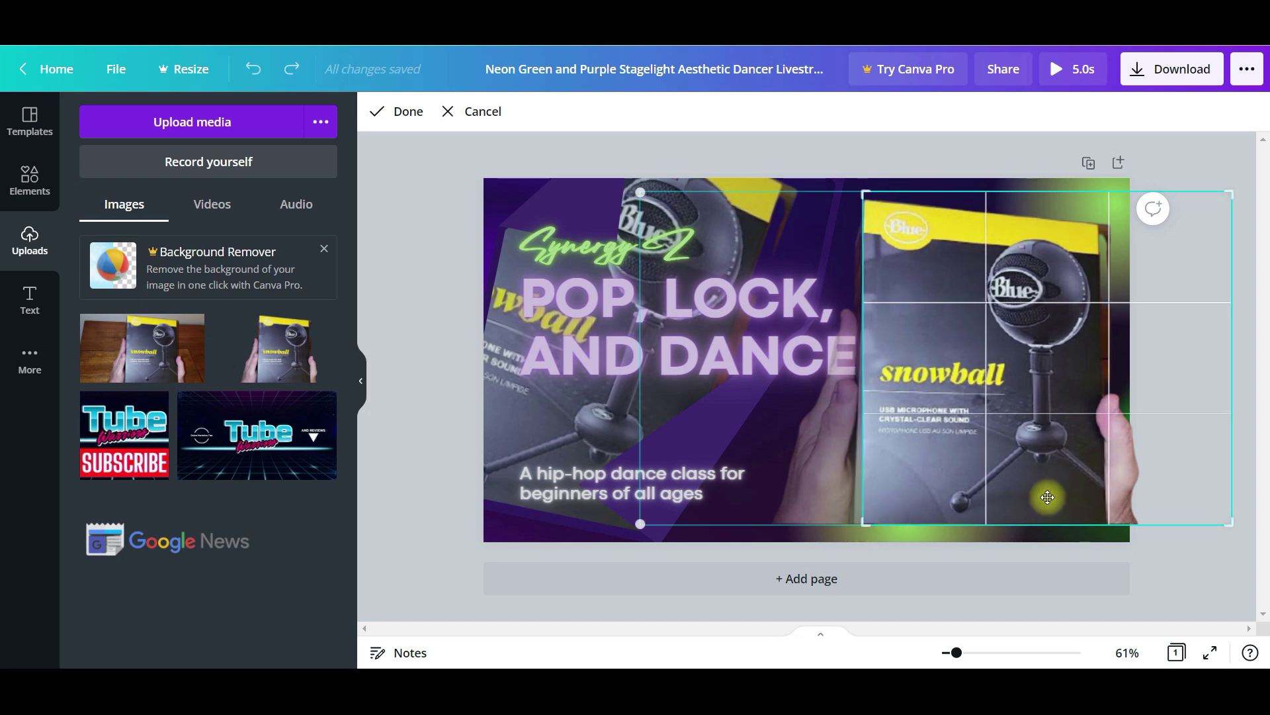
left_click_drag(1232, 522, 1100, 521)
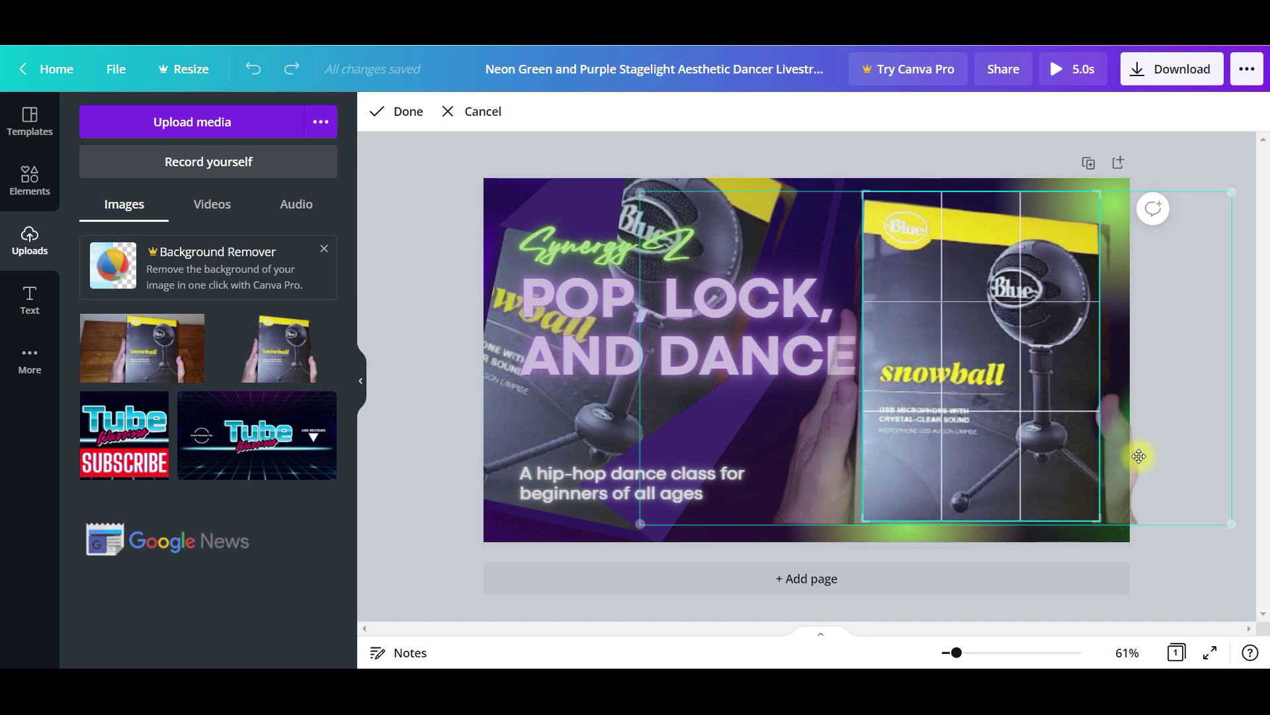
left_click_drag(1095, 196, 1091, 210)
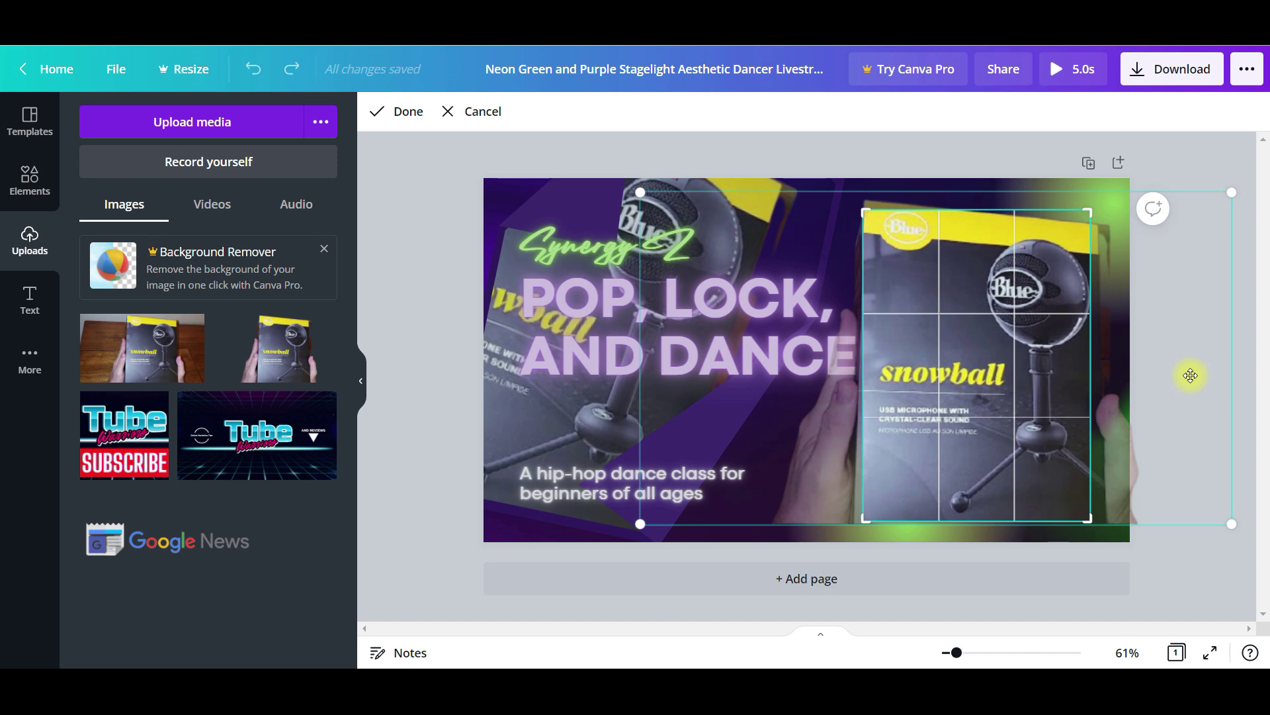
left_click(1109, 569)
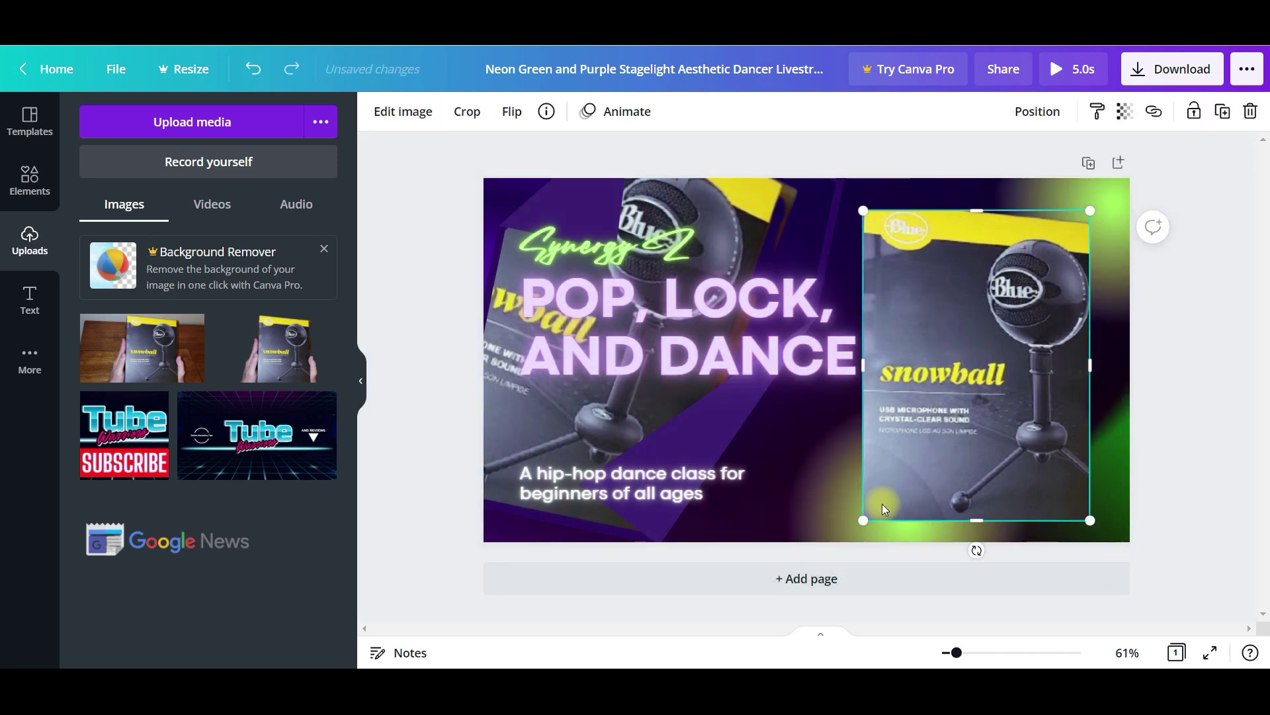
left_click_drag(971, 556, 916, 549)
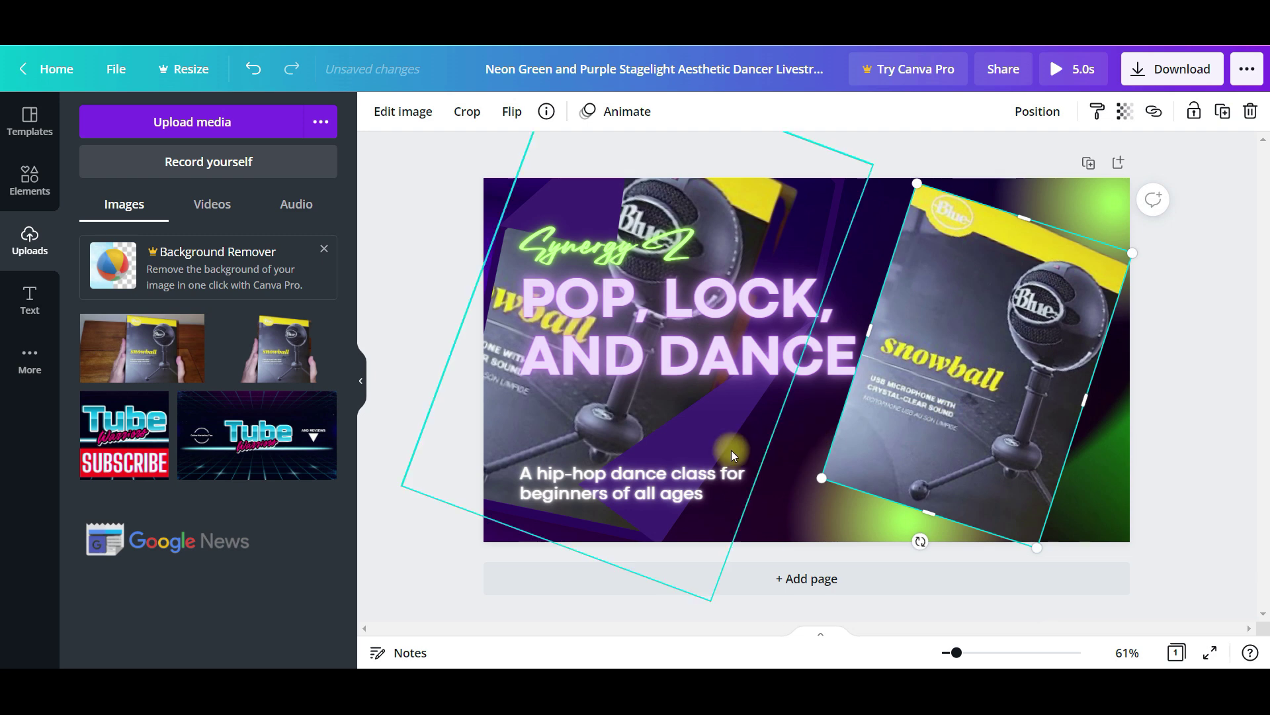
Try moving the tilted picture frame to the thumbnail's left edge and enlarging the green glow in the upper-right corner.
left_click_drag(721, 447, 1059, 471)
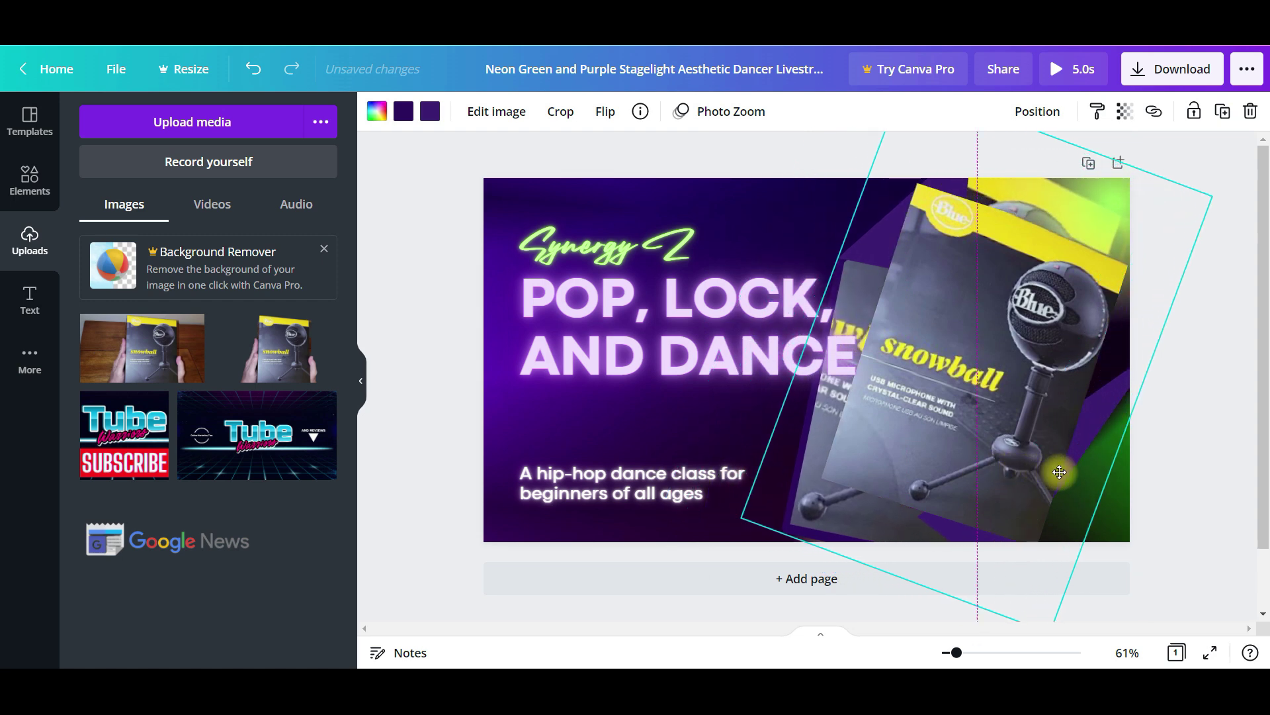
left_click_drag(1059, 472, 549, 410)
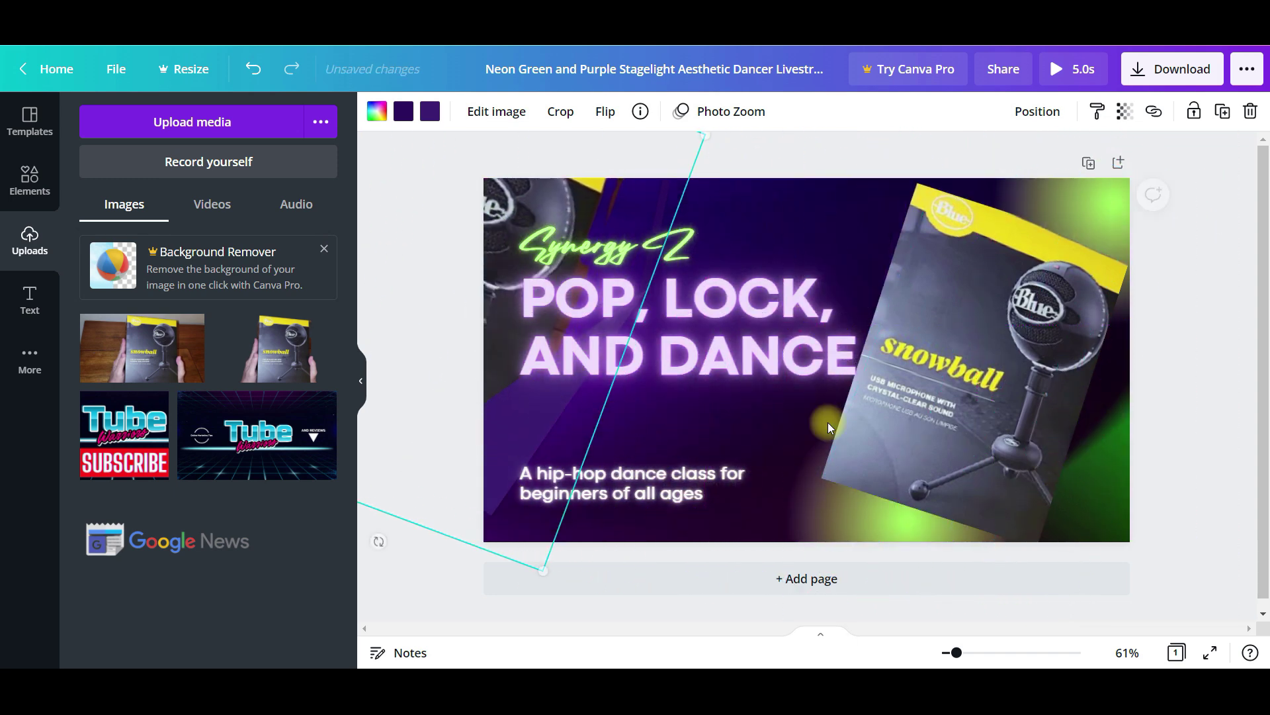
left_click(836, 508)
left_click_drag(787, 399, 1106, 207)
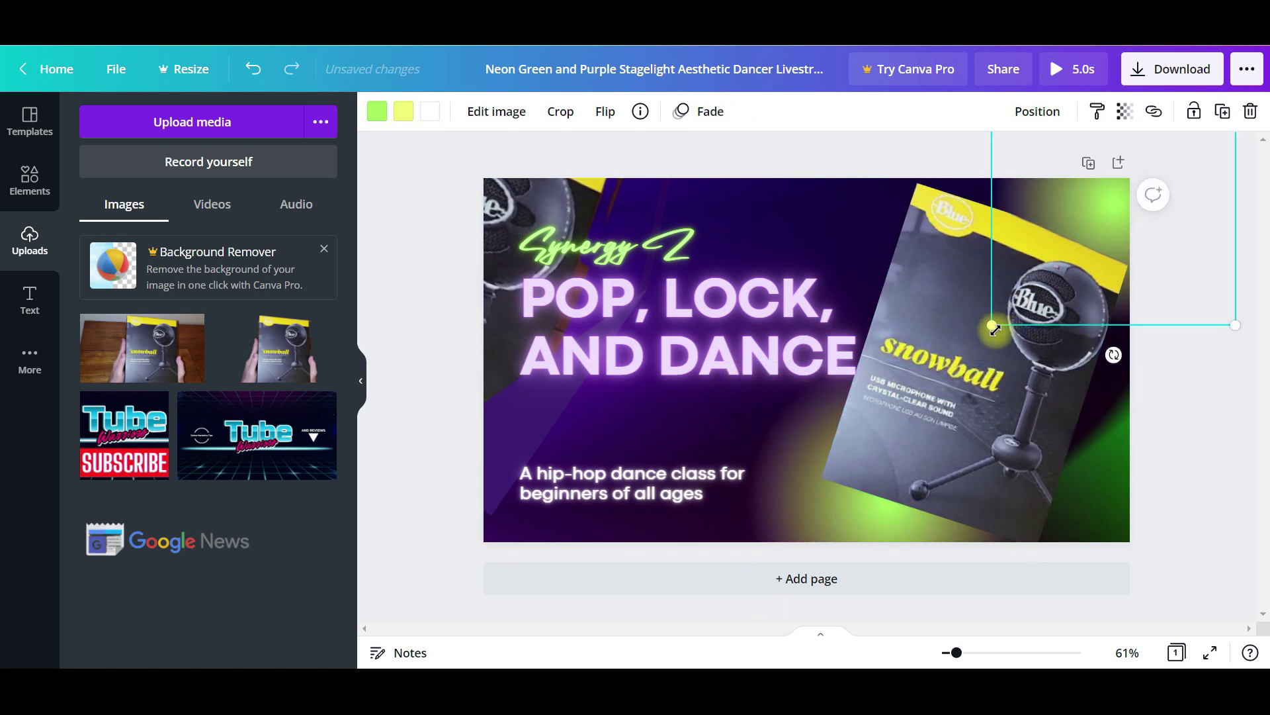
left_click_drag(985, 327, 982, 364)
Rotate the cropped Snowball box image upright and enlarge it to nearly the thumbnail's full height on the right side.
left_click(943, 475)
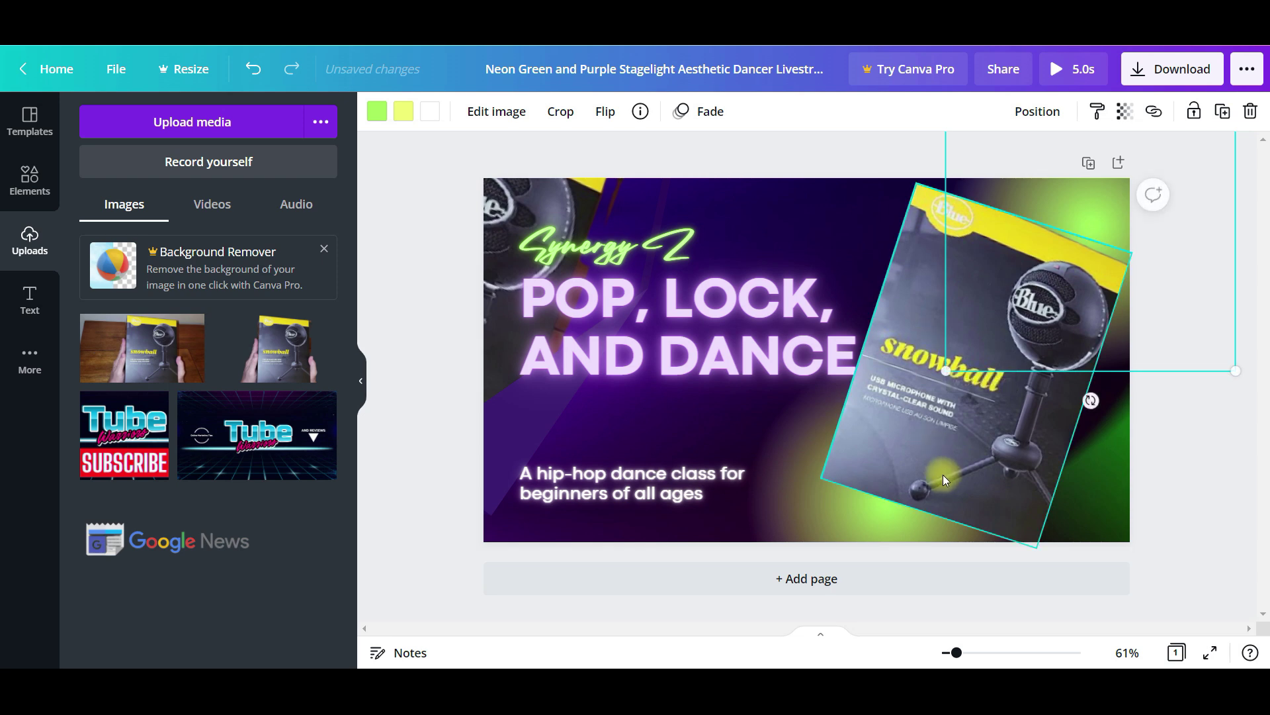
left_click_drag(920, 541, 986, 528)
left_click_drag(953, 411, 983, 417)
left_click_drag(885, 216, 863, 179)
left_click_drag(996, 337, 995, 344)
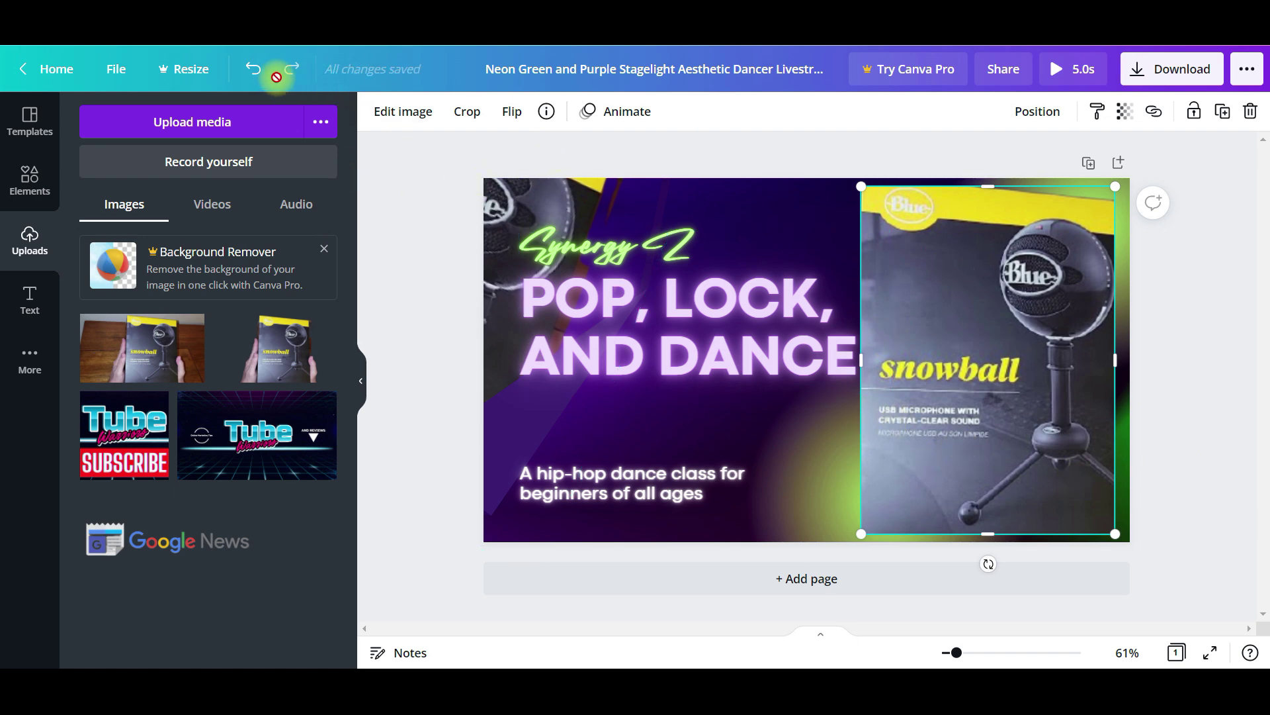
Undo the latest changes to the box image, the green glow and the tilted picture frame's position.
left_click(254, 68)
left_click(254, 69)
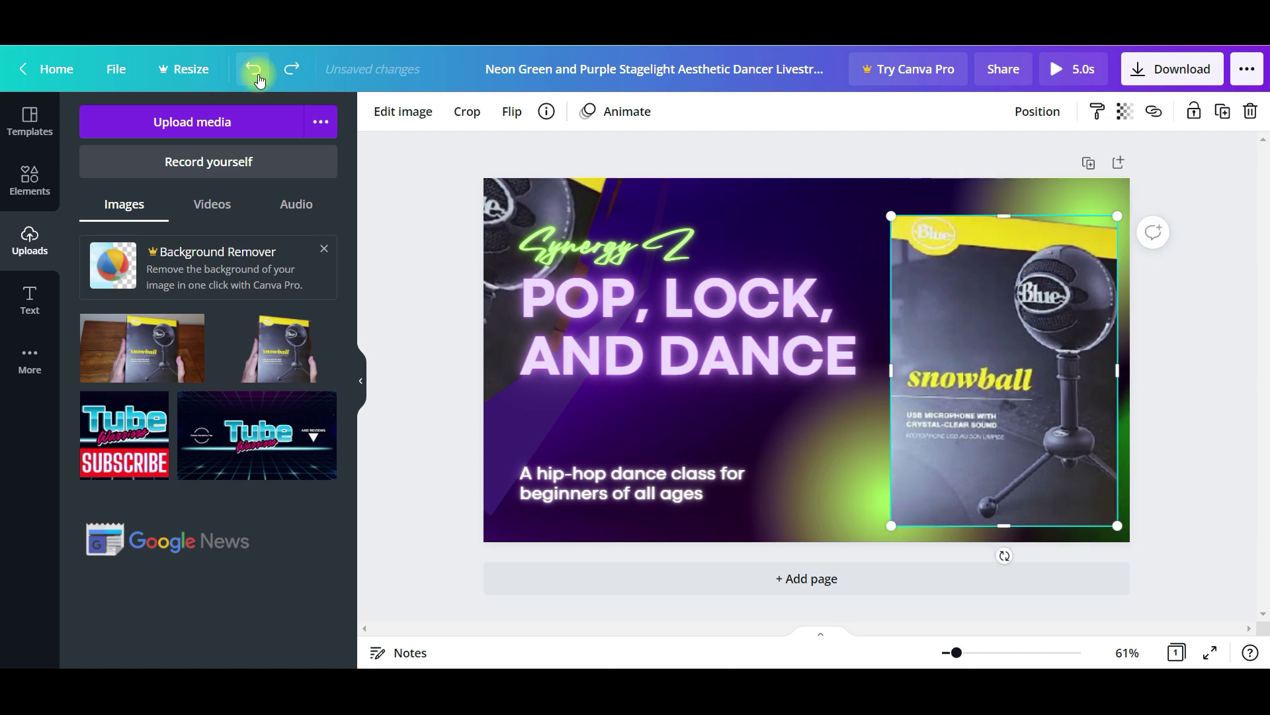
left_click(254, 69)
left_click(254, 69)
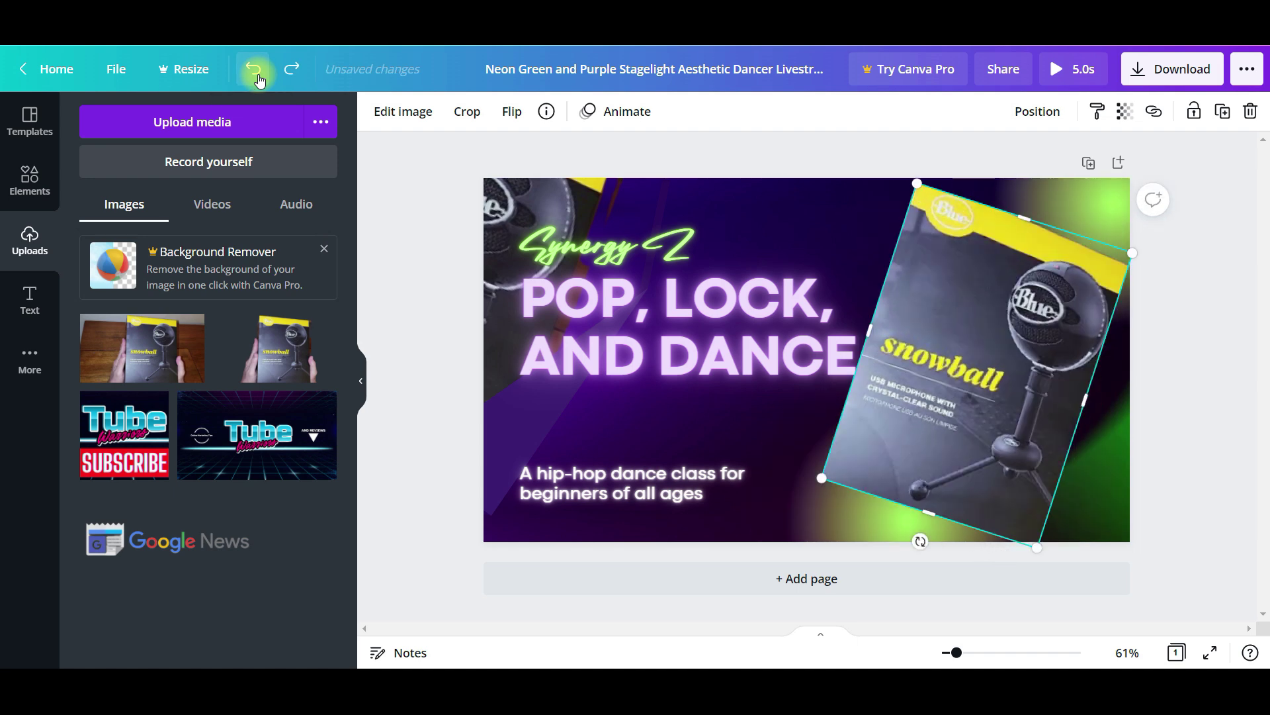
left_click(258, 78)
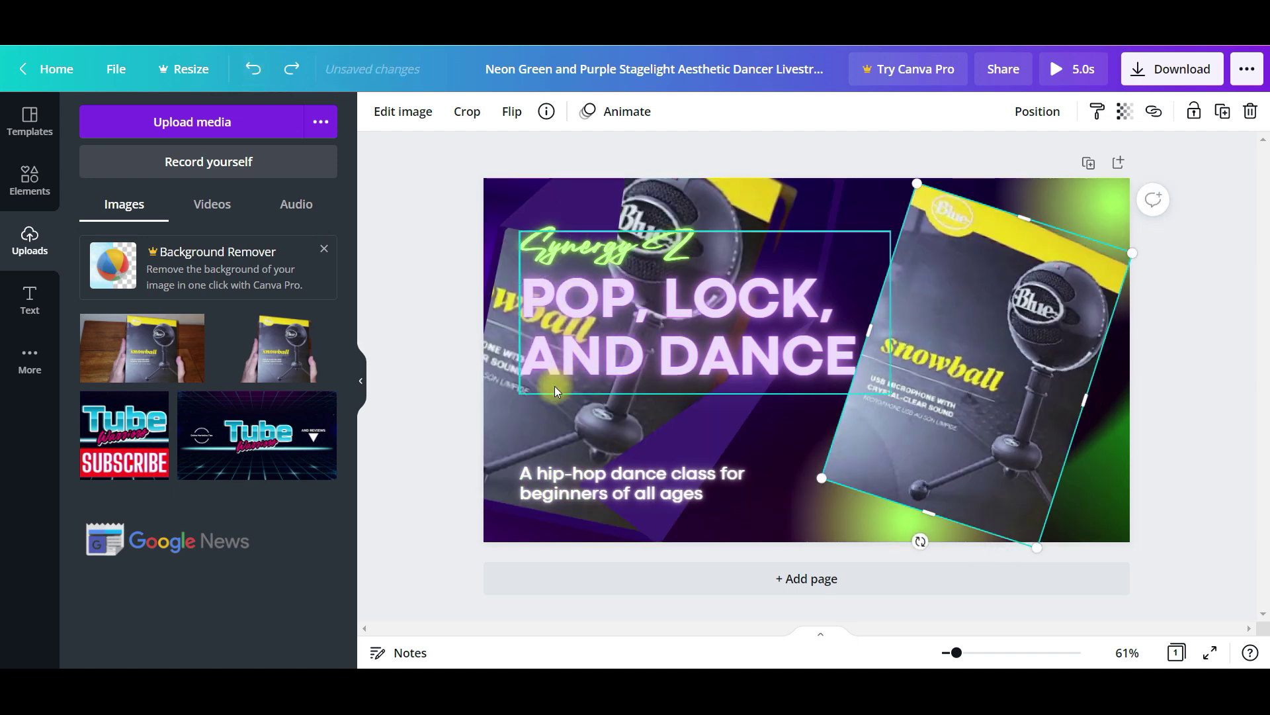
Move the tilted picture frame to the thumbnail's right half and delete the separate cropped Snowball box image.
left_click_drag(543, 414, 906, 448)
left_click(943, 277)
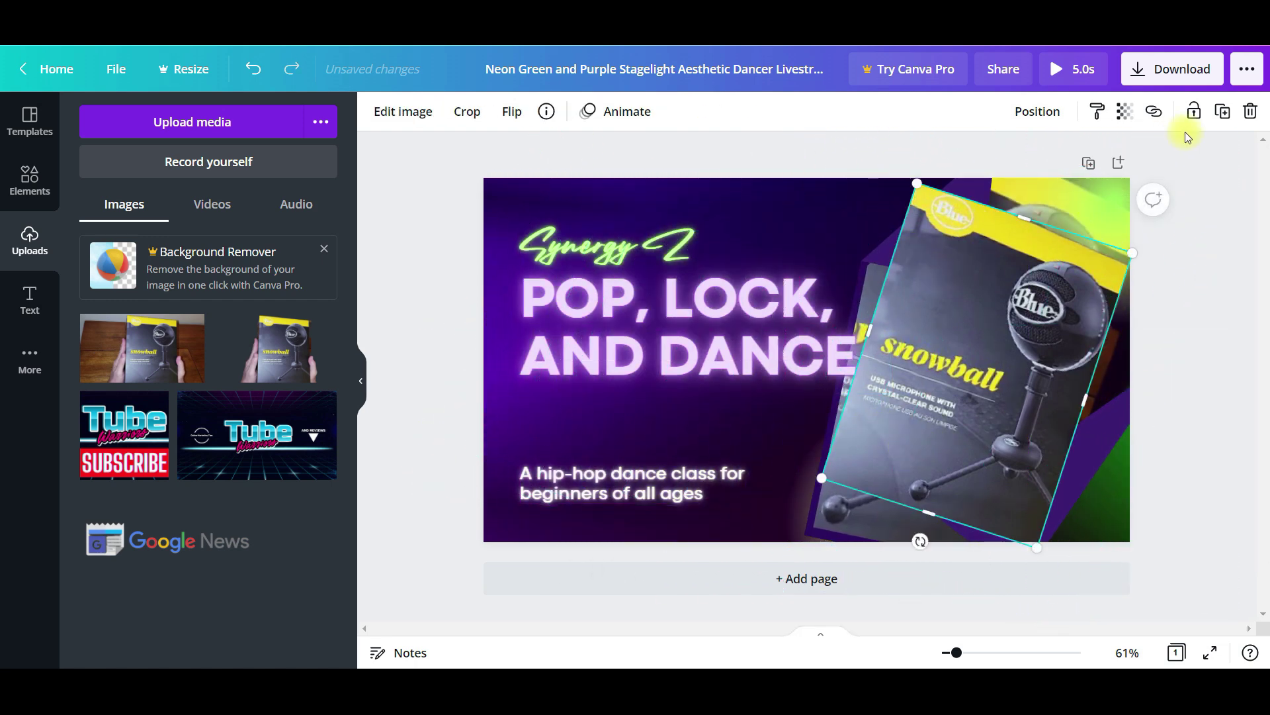
left_click(1253, 109)
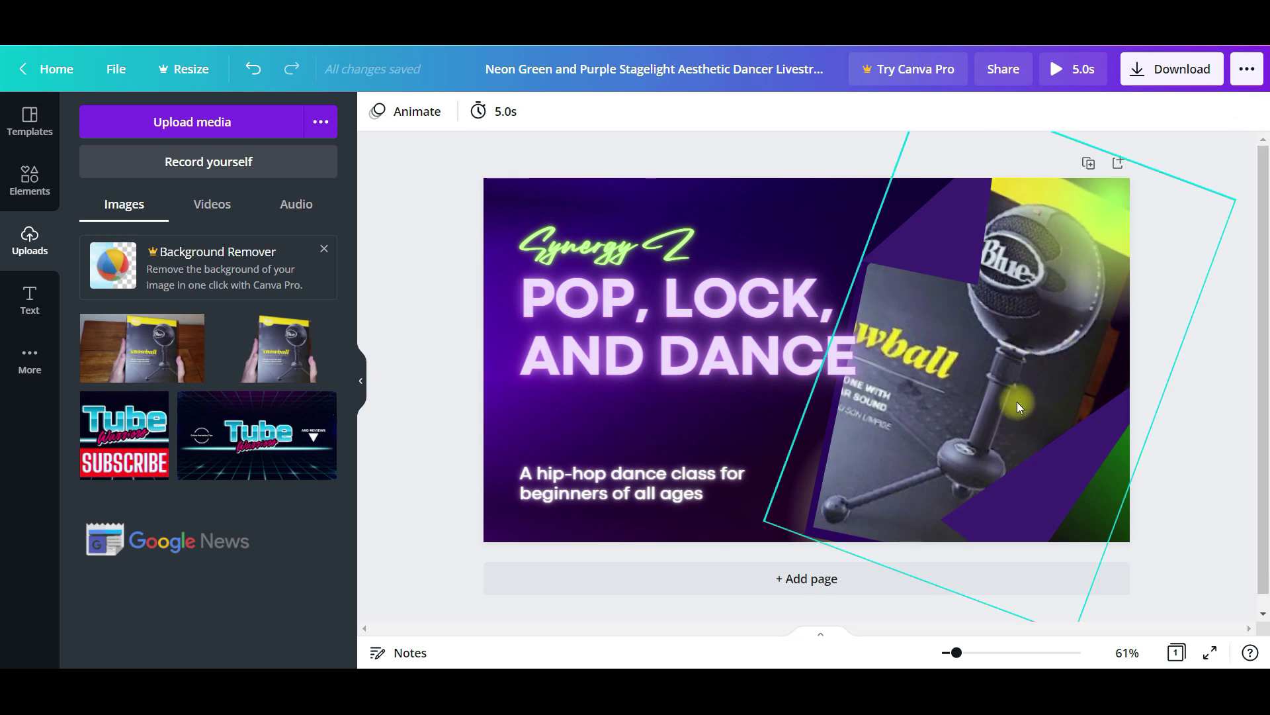
Shift the Snowball photo to the right inside the tilted frame so the whole "snowball" lettering fits in it.
left_click(1016, 427)
double_click(1017, 429)
left_click_drag(985, 423, 1070, 446)
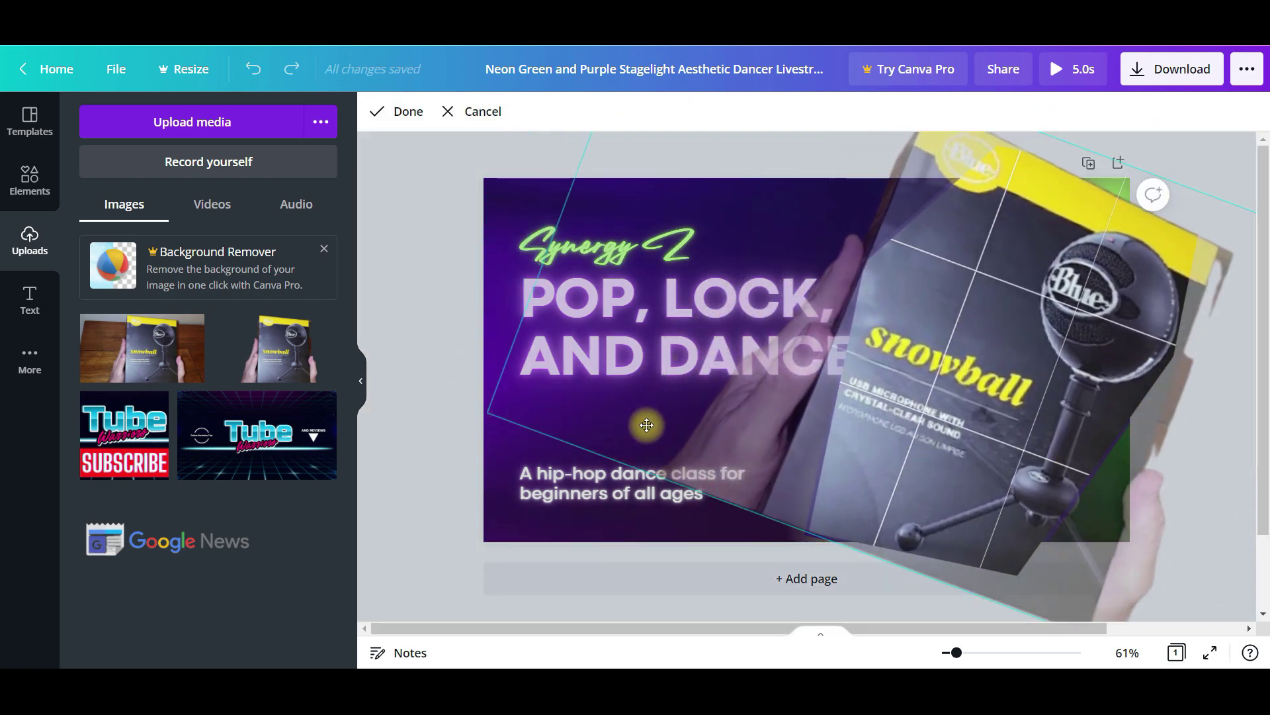
left_click_drag(927, 371, 974, 387)
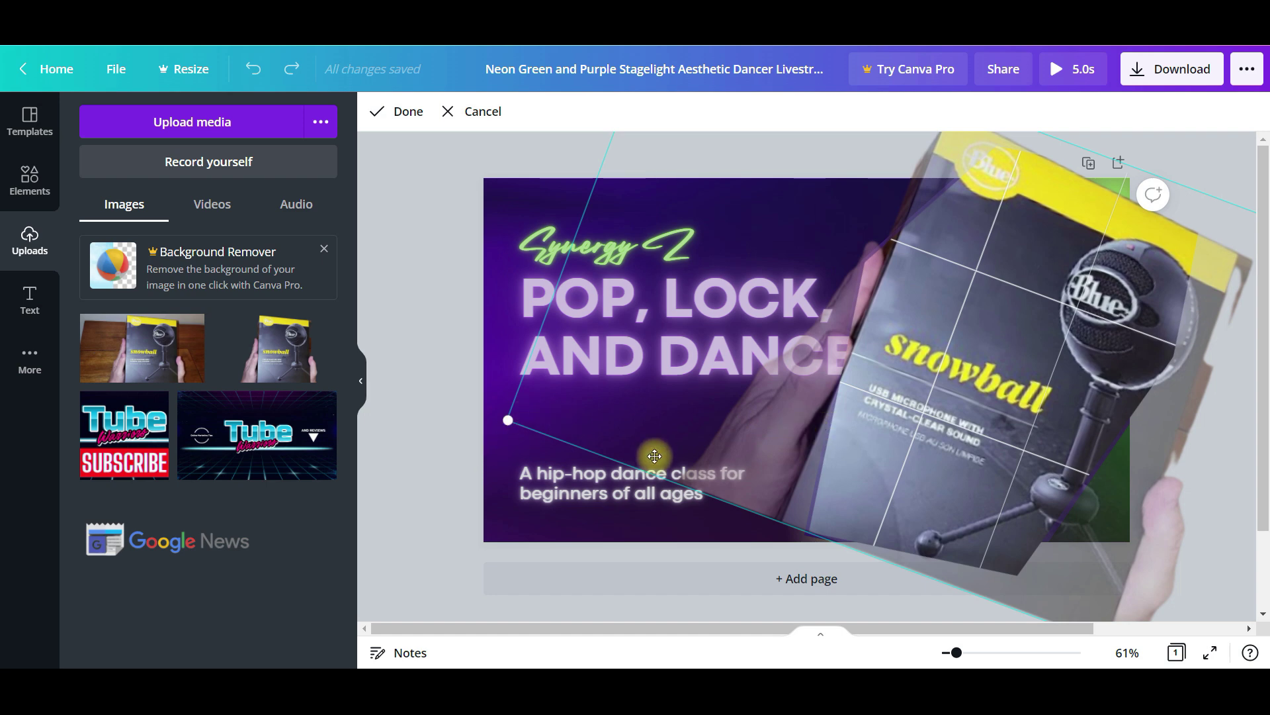
left_click(546, 450)
left_click(864, 387)
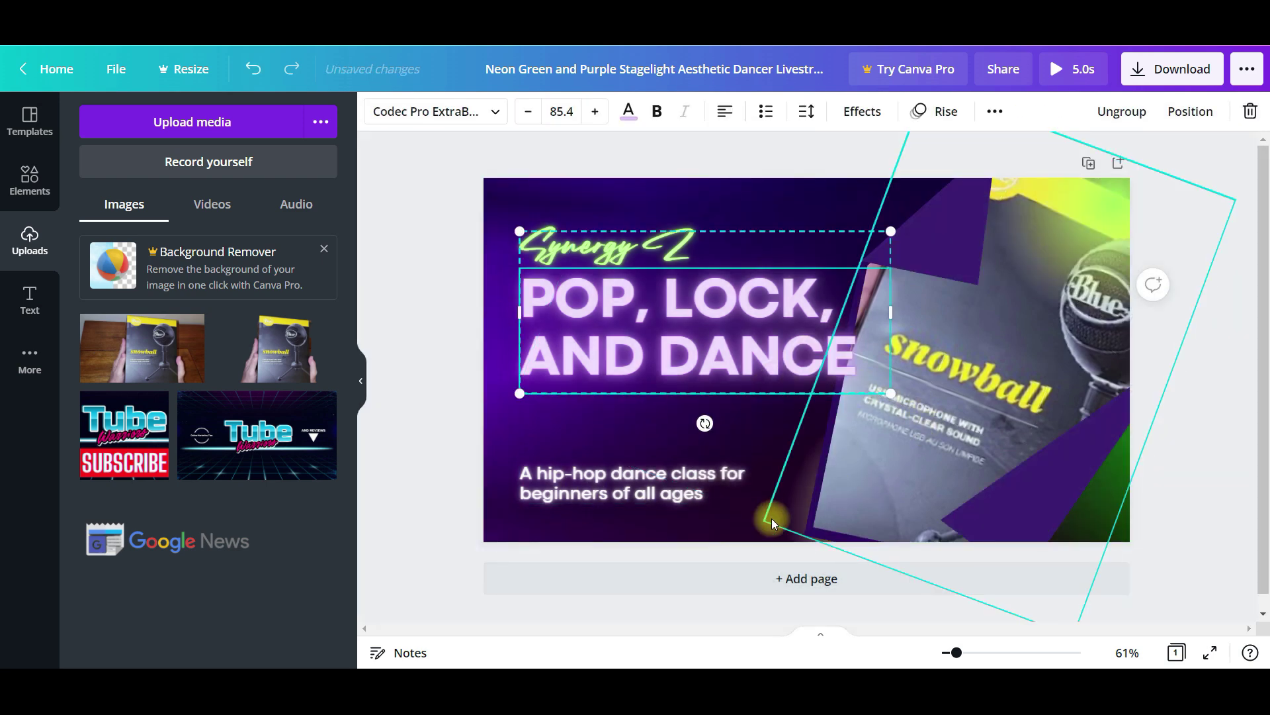
Enlarge the tilted frame across the thumbnail's right half and place the background-free Snowball box image in it again.
left_click(945, 515)
scroll(1081, 530, "down", 2)
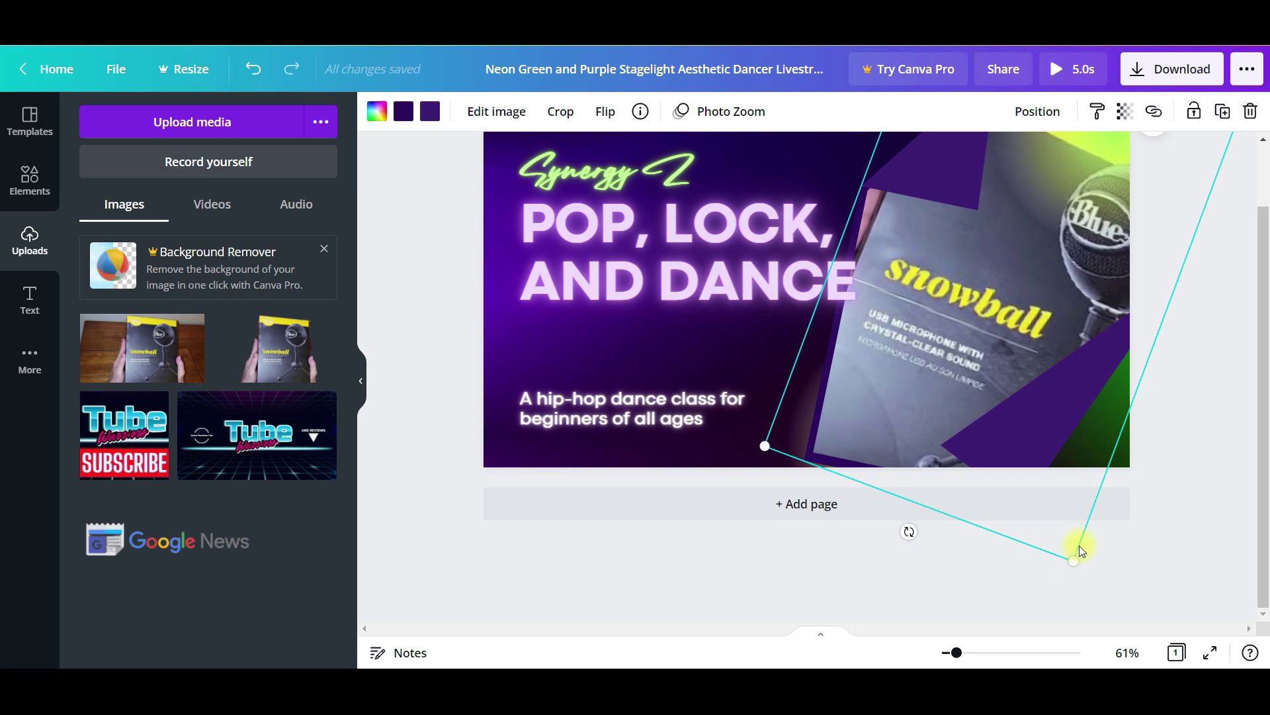
left_click_drag(1072, 561, 1112, 626)
left_click_drag(1062, 429, 1005, 436)
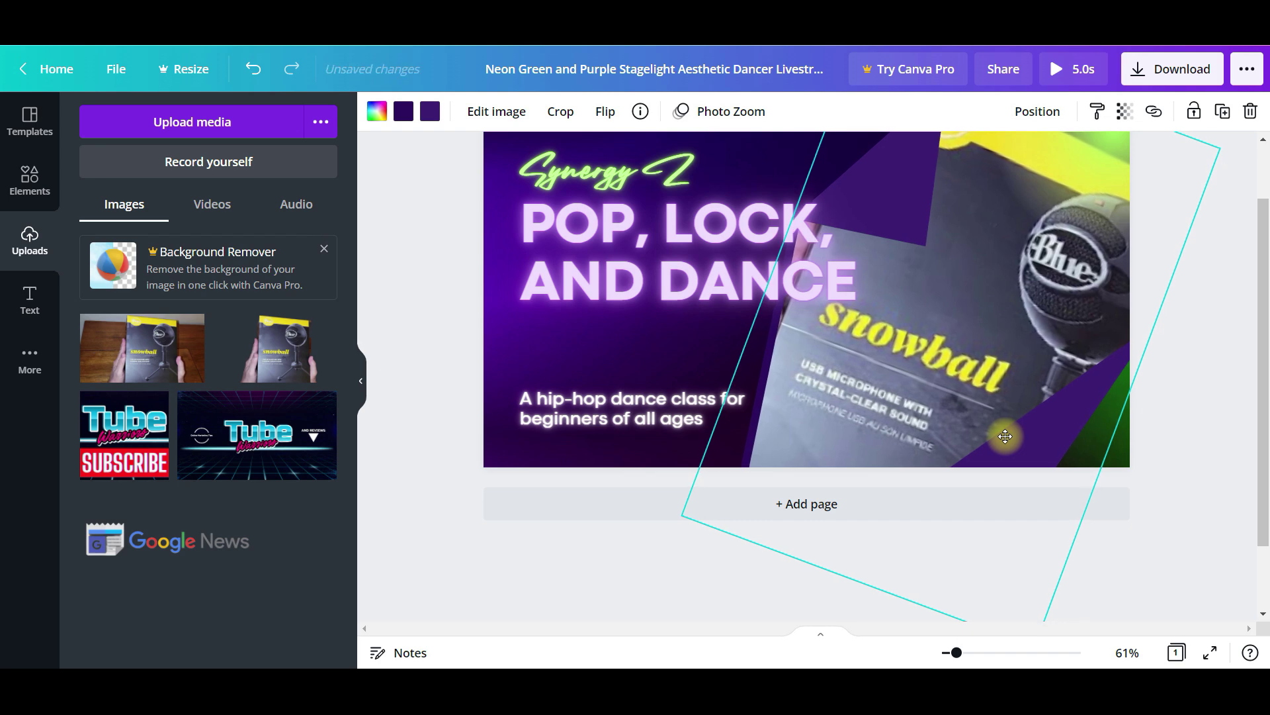
scroll(1131, 416, "up", 1)
left_click(999, 319)
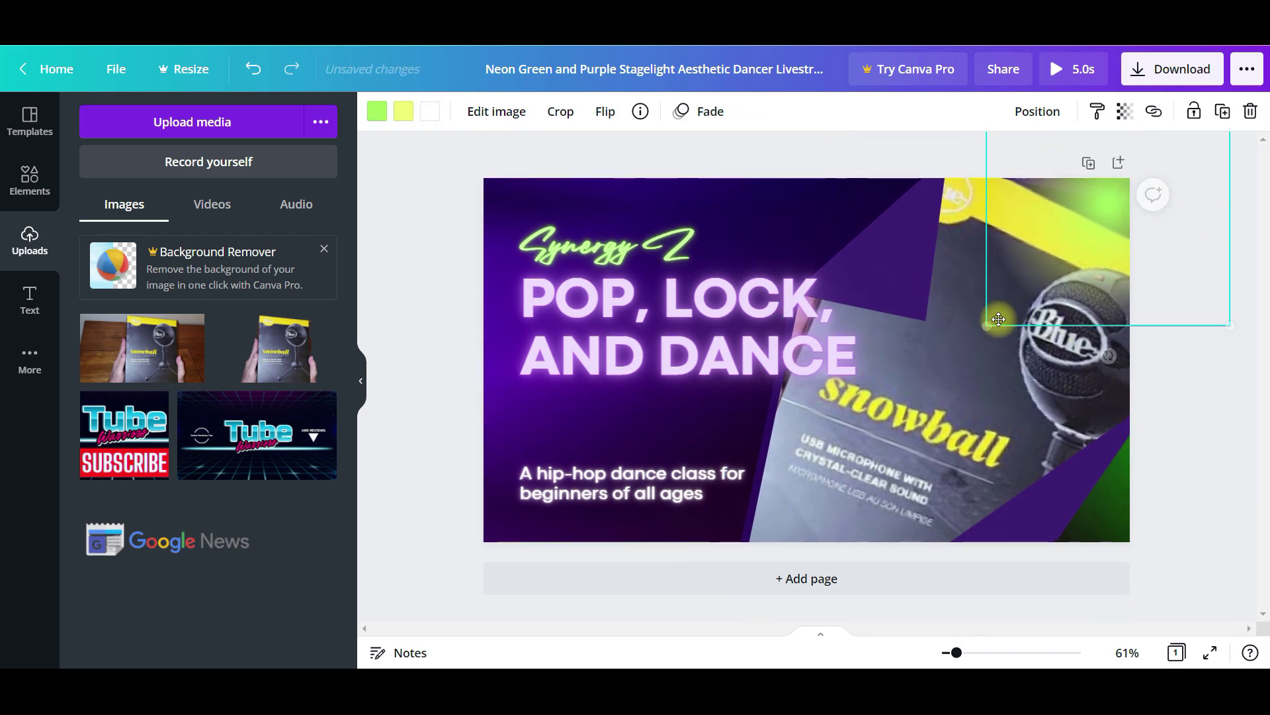
left_click(953, 410)
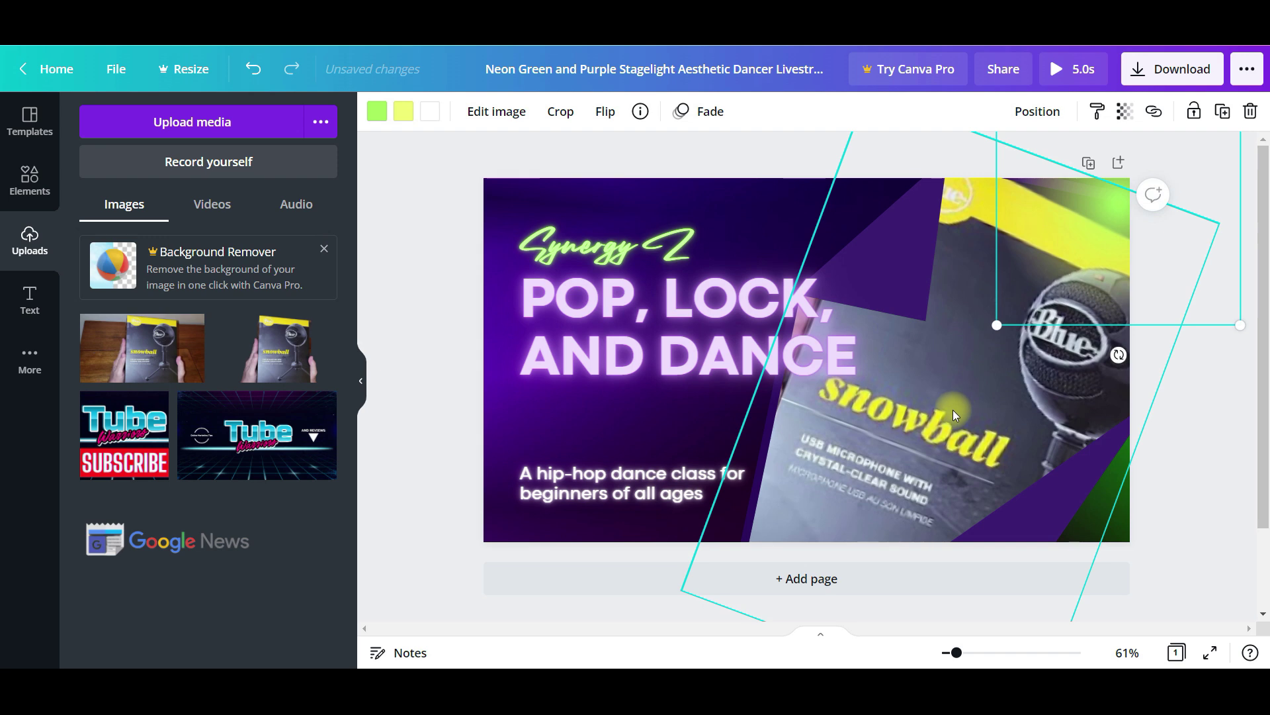
left_click_drag(951, 410, 987, 458)
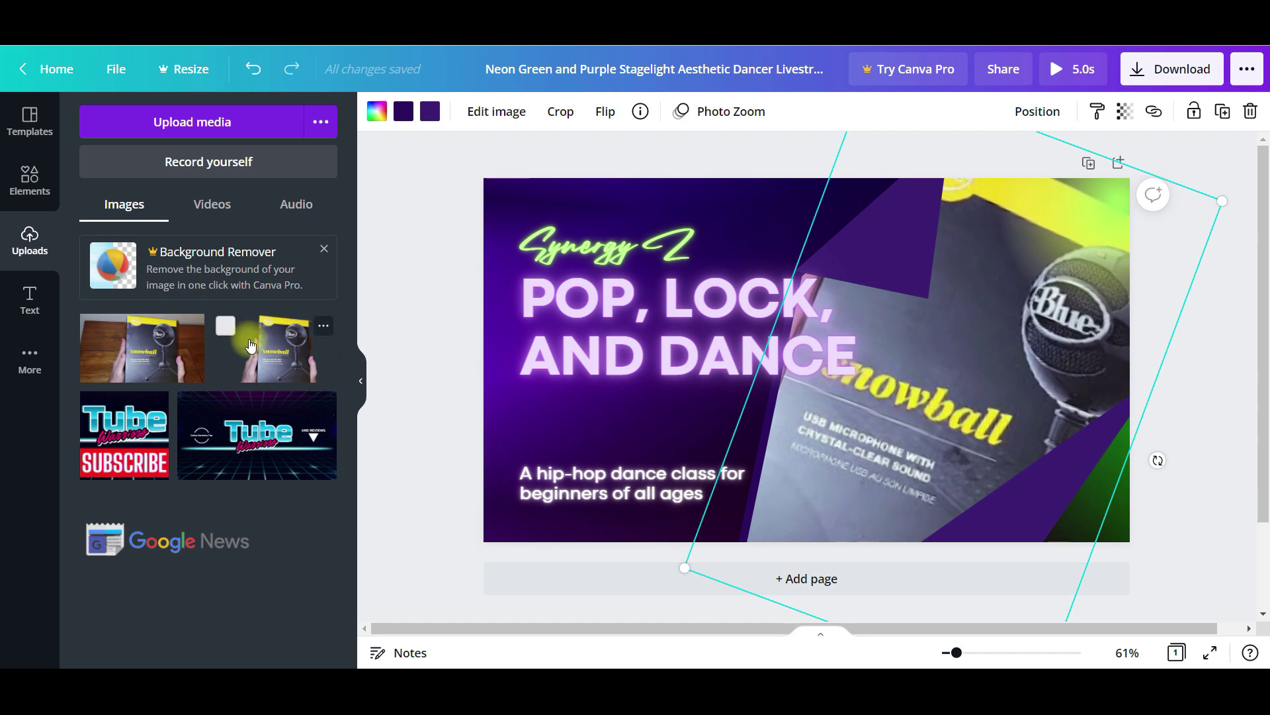
left_click_drag(285, 350, 930, 364)
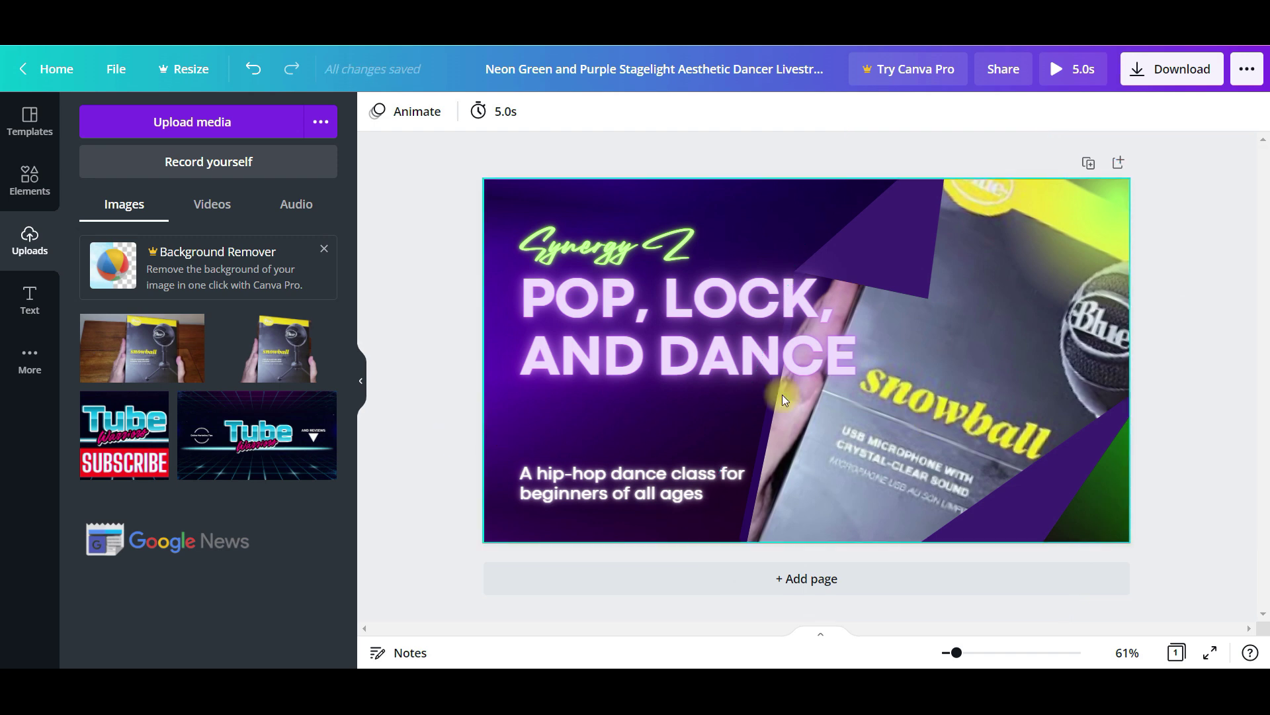
Try adding the original Snowball photo with its background, cropped and stretched to cover the thumbnail's right half at full height.
left_click_drag(185, 364, 775, 331)
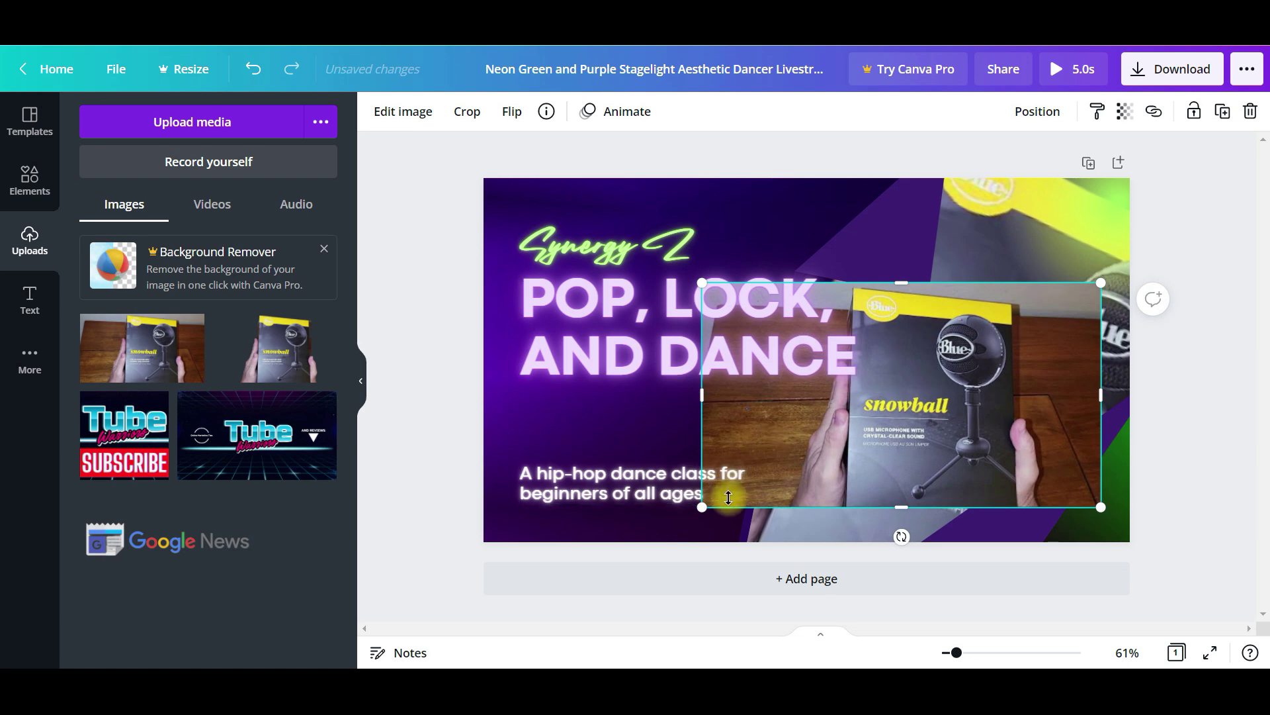
left_click_drag(702, 507, 850, 463)
left_click_drag(973, 283, 957, 178)
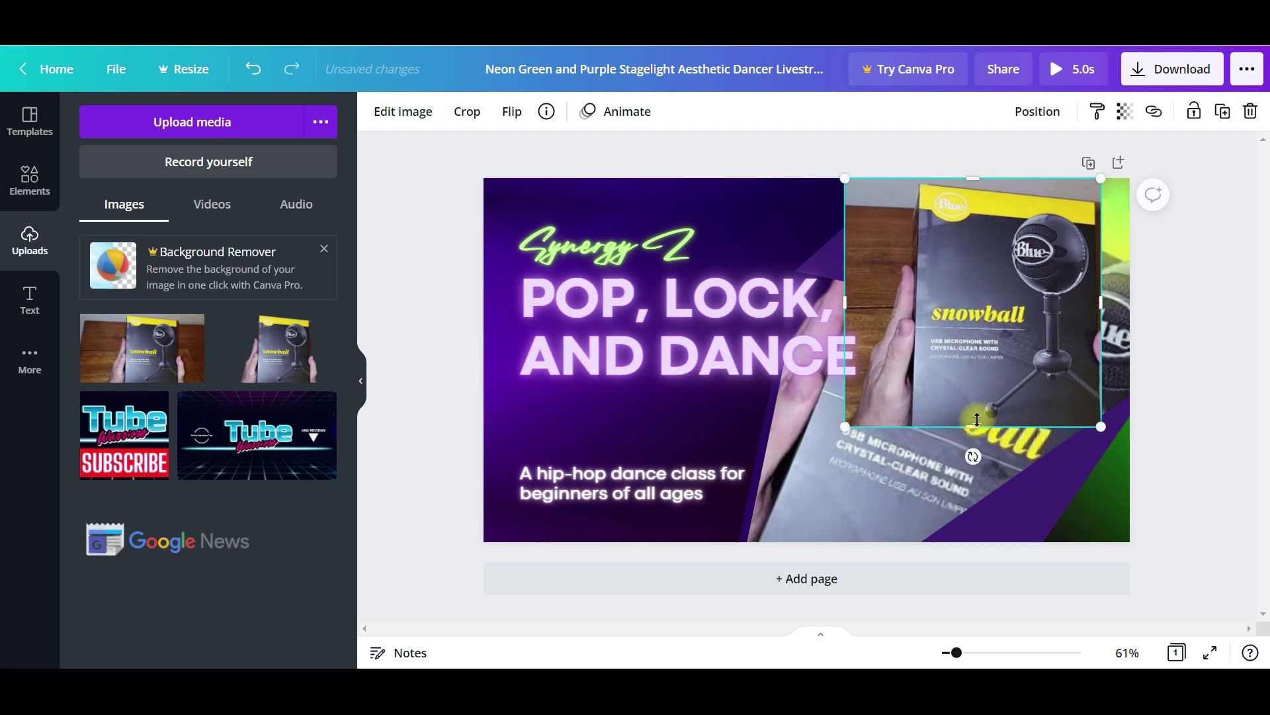
left_click_drag(979, 429, 998, 550)
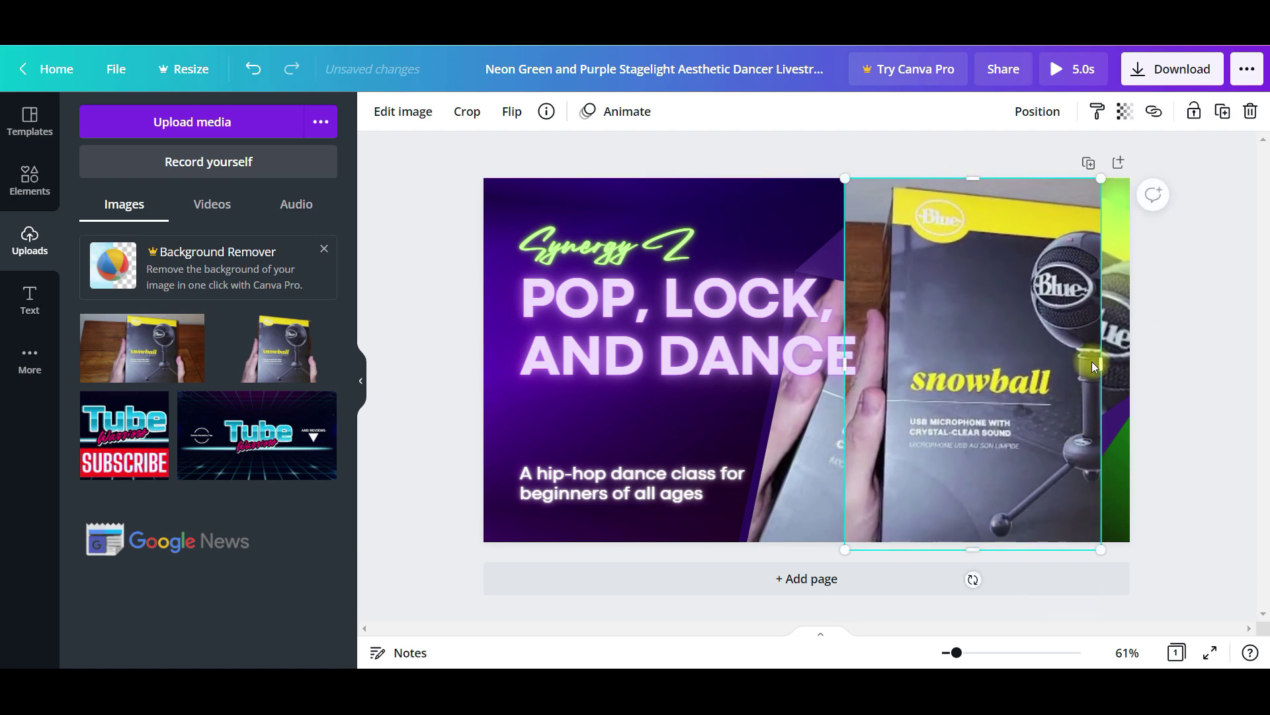
left_click_drag(1102, 360, 1148, 363)
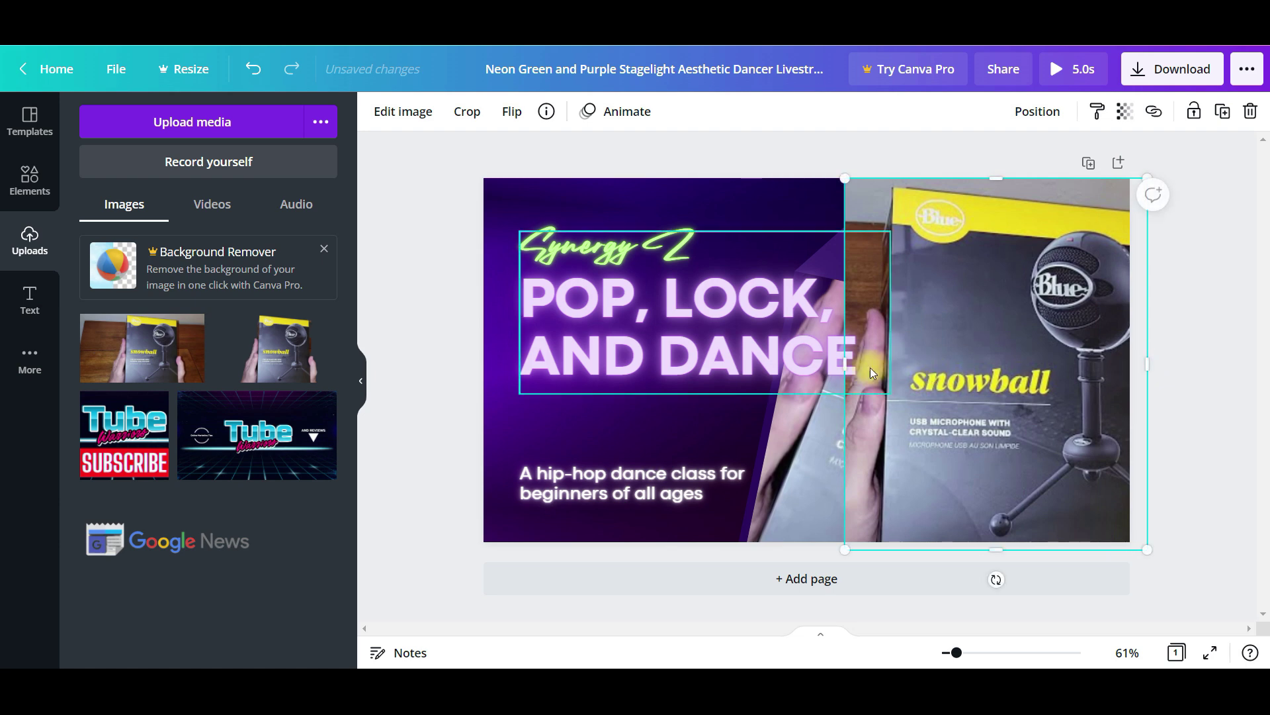
left_click_drag(837, 362, 808, 363)
mouse_move(947, 354)
left_mouse_down()
mouse_move(885, 347)
mouse_move(903, 339)
mouse_move(960, 361)
left_mouse_up()
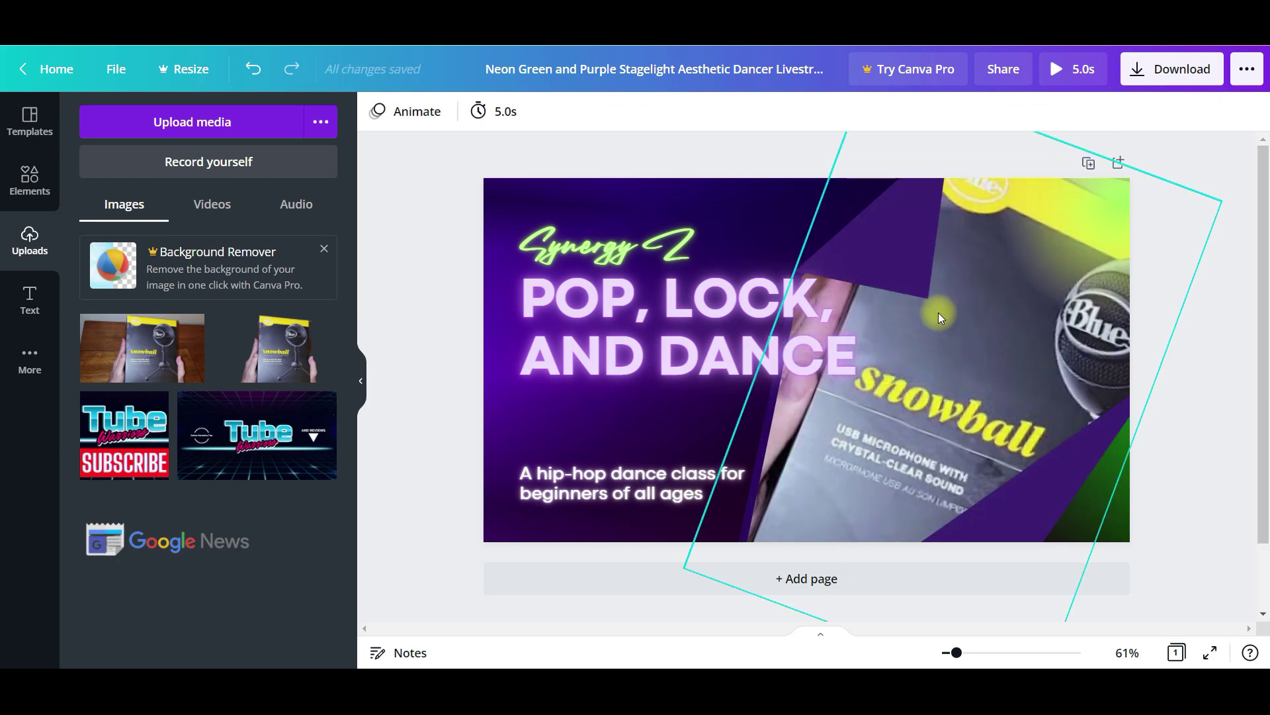
Try moving the tilted picture frame toward the thumbnail's centre, and undo the move.
left_click_drag(954, 303, 868, 278)
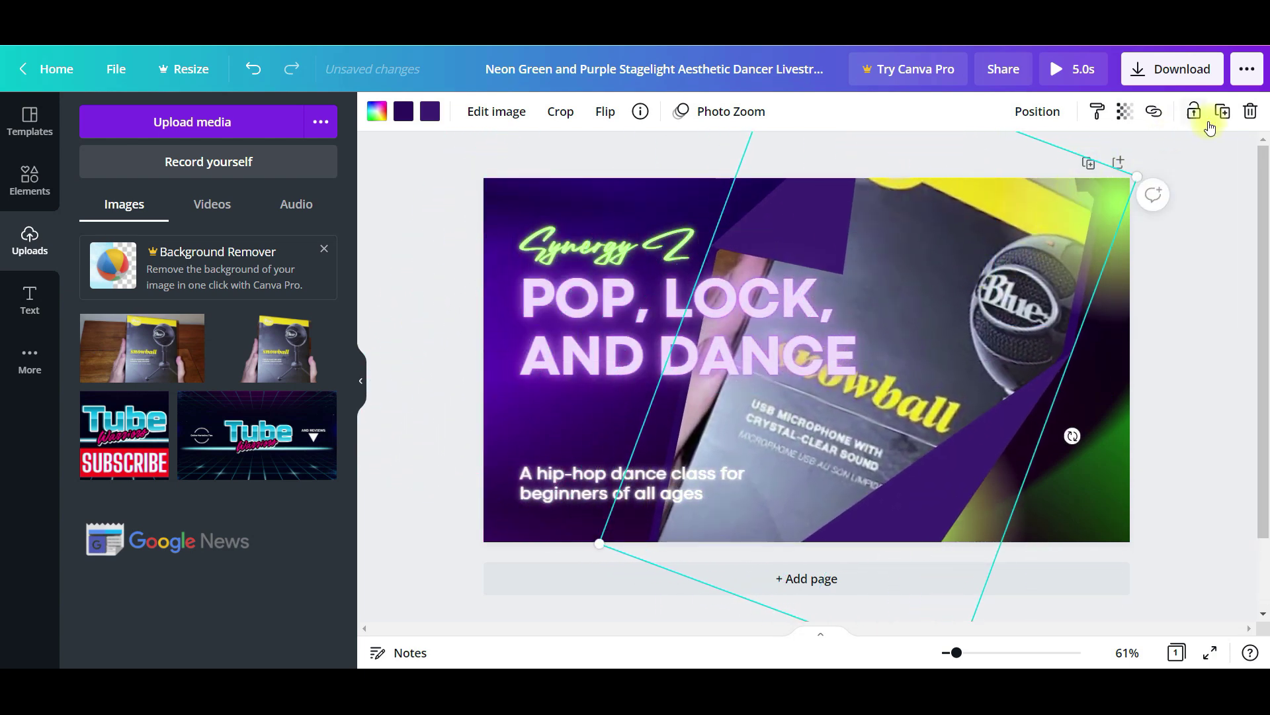
key("ctrl+z")
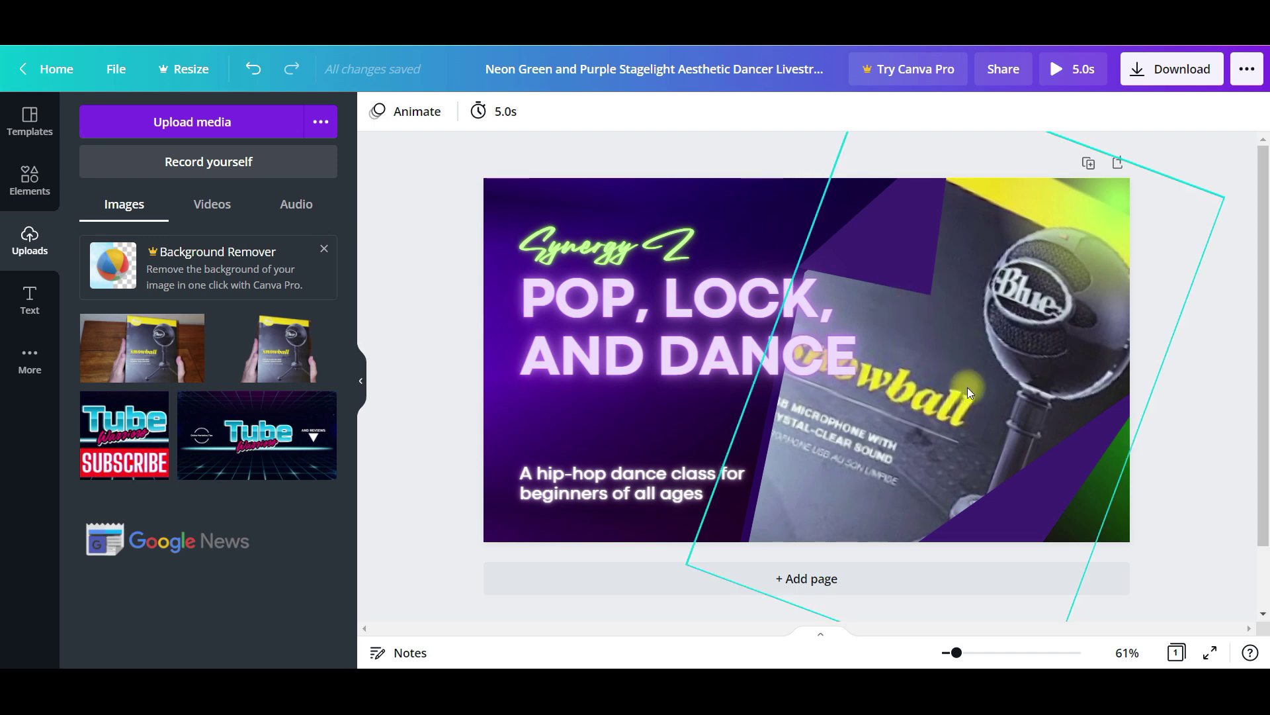
Find an irregular rounded blob frame among the frame elements, add it to the thumbnail and enlarge it across the lower centre-right.
left_click(27, 178)
scroll(74, 204, "up", 10)
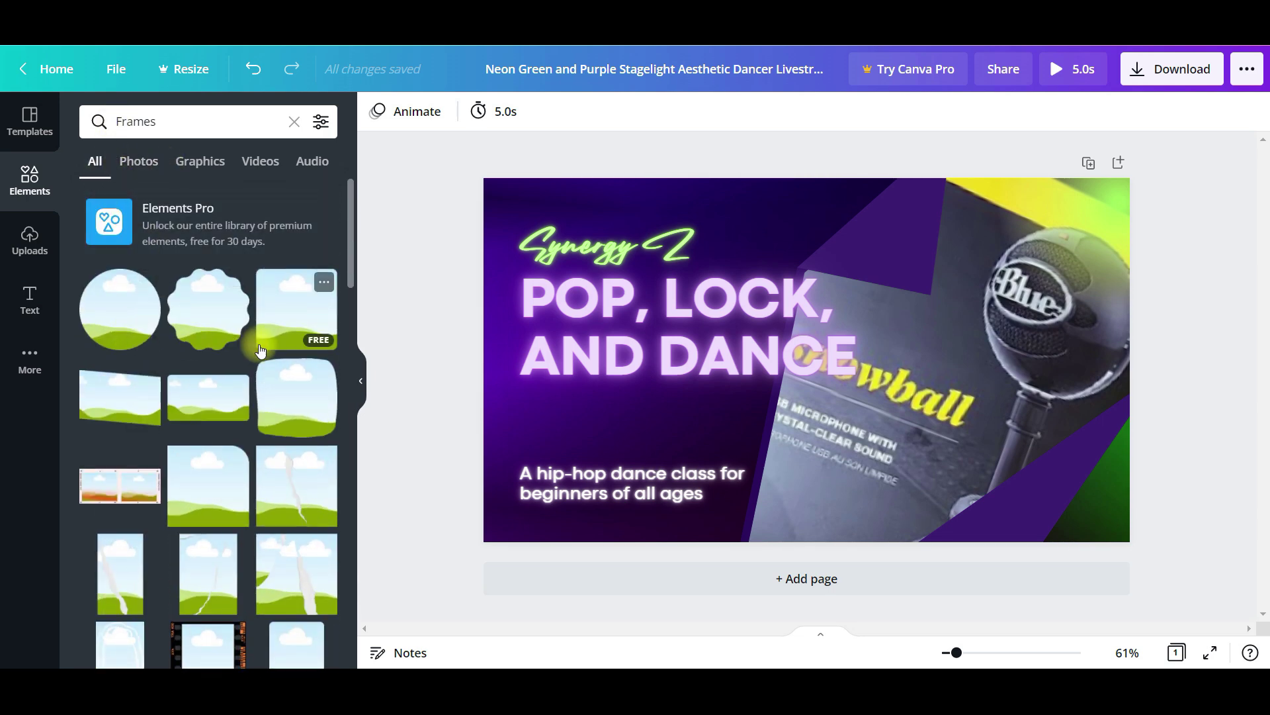
scroll(291, 377, "down", 4)
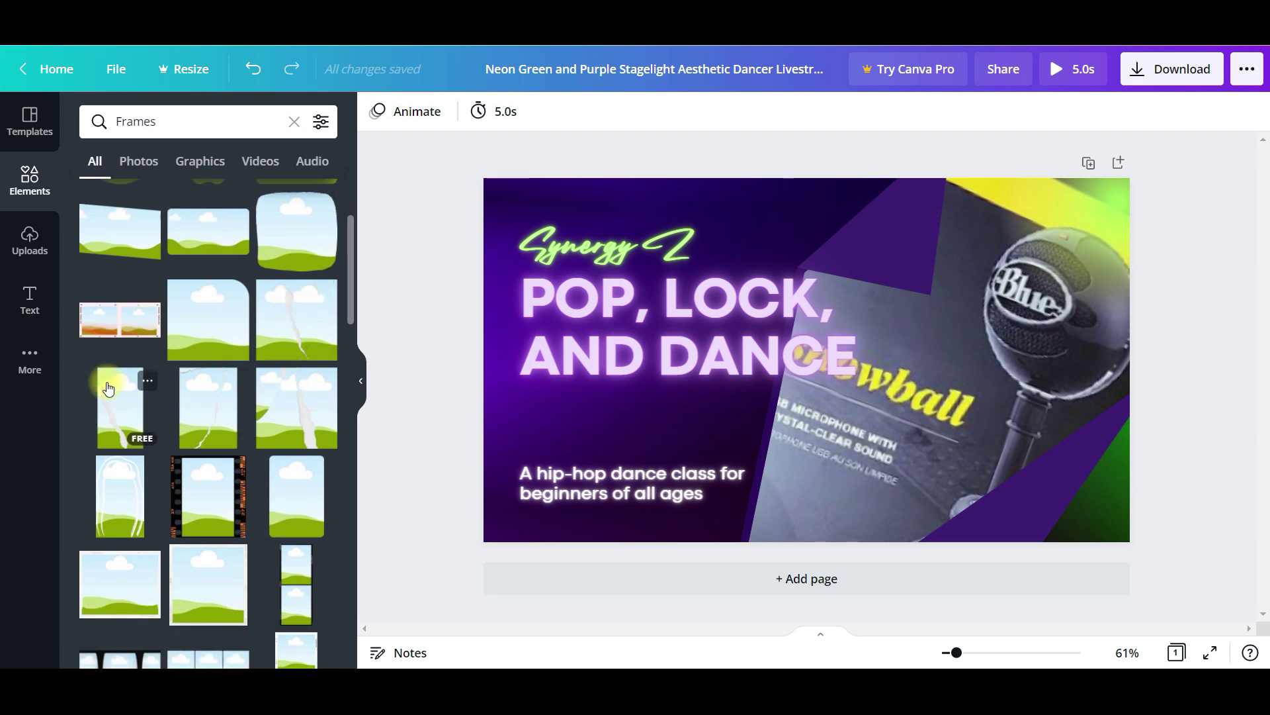
scroll(219, 387, "down", 2)
scroll(225, 382, "down", 8)
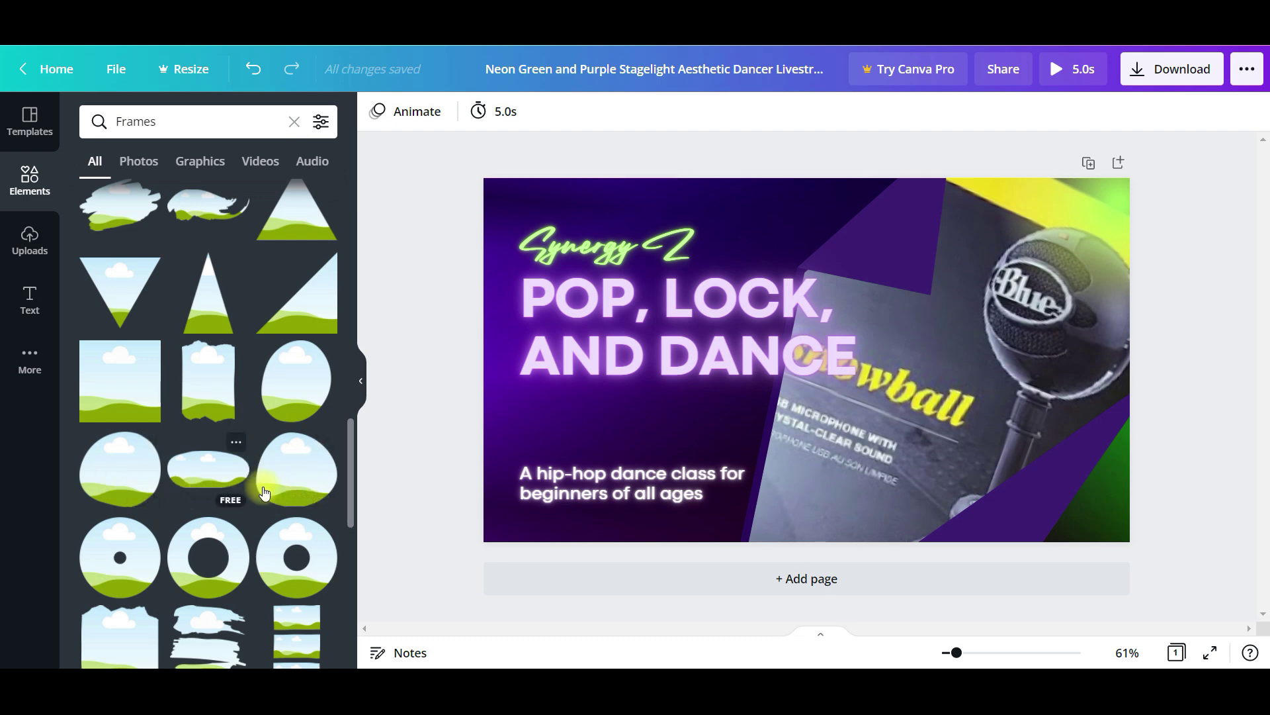
left_click(305, 481)
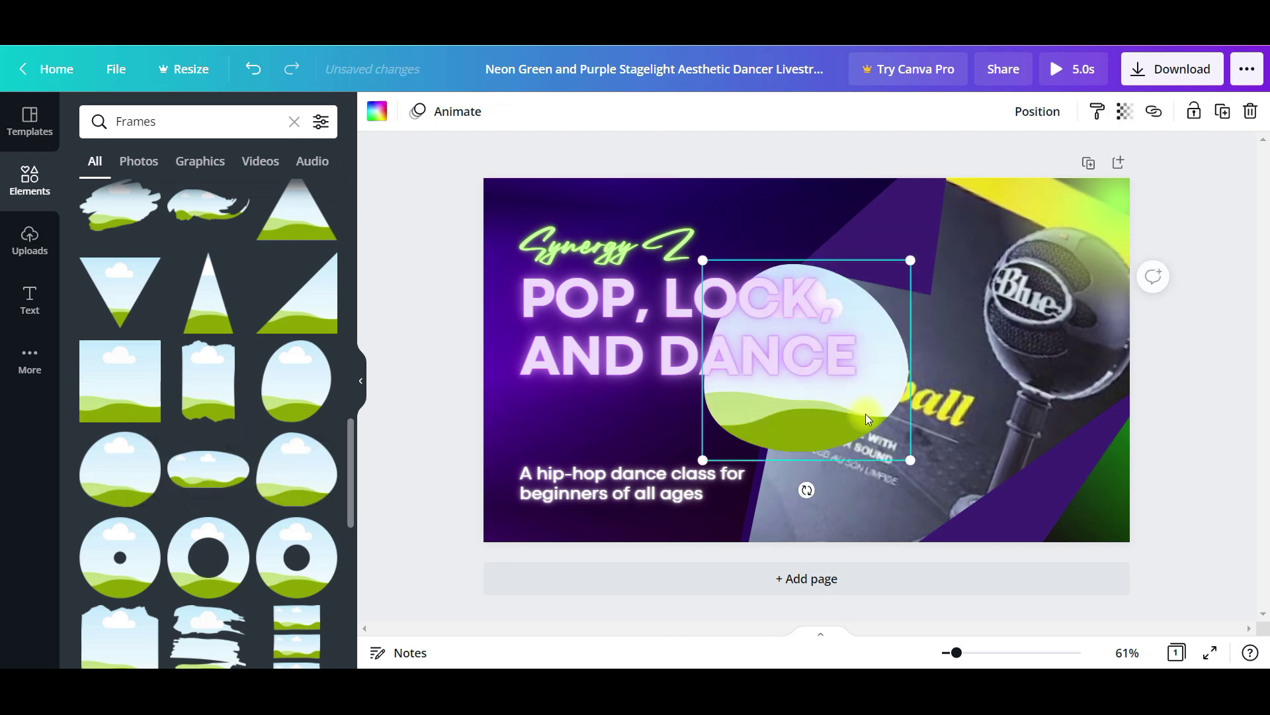
left_click_drag(931, 476, 1052, 591)
Try the background-free Snowball image in the rounded frame, enlarged and shifted within it.
left_click(30, 238)
left_click_drag(284, 350, 878, 403)
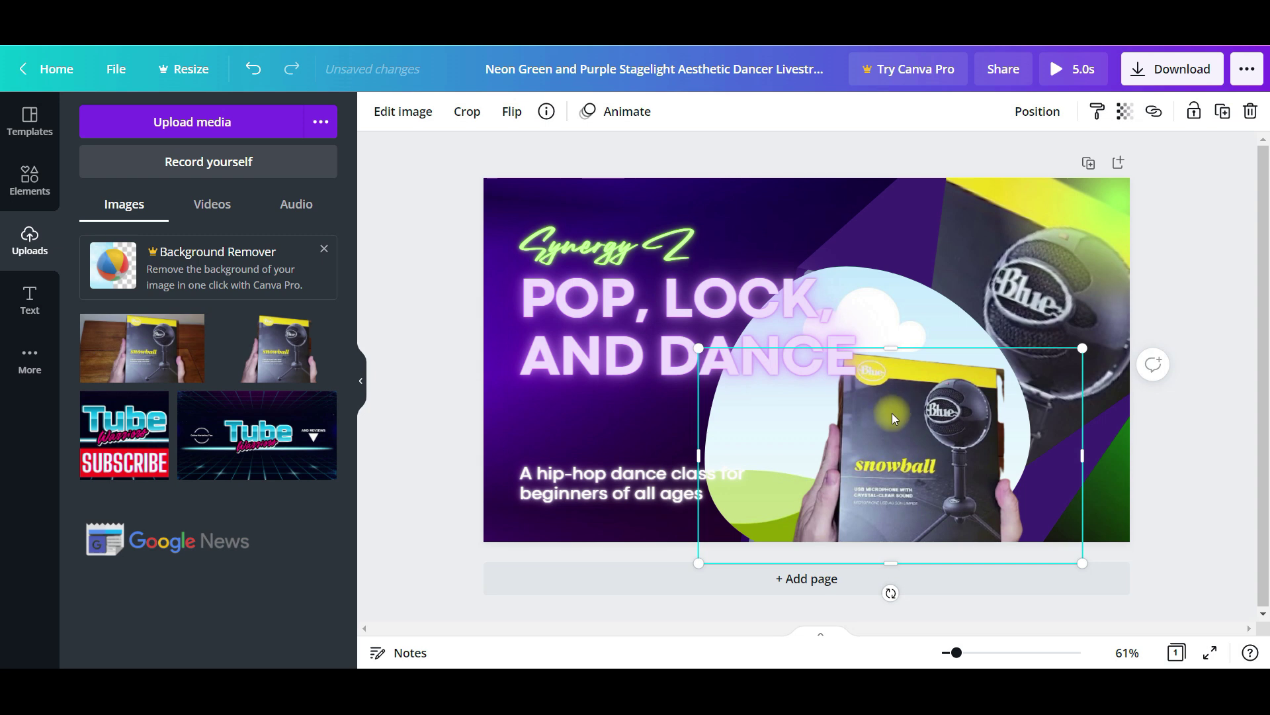
left_click_drag(882, 431, 813, 431)
double_click(843, 431)
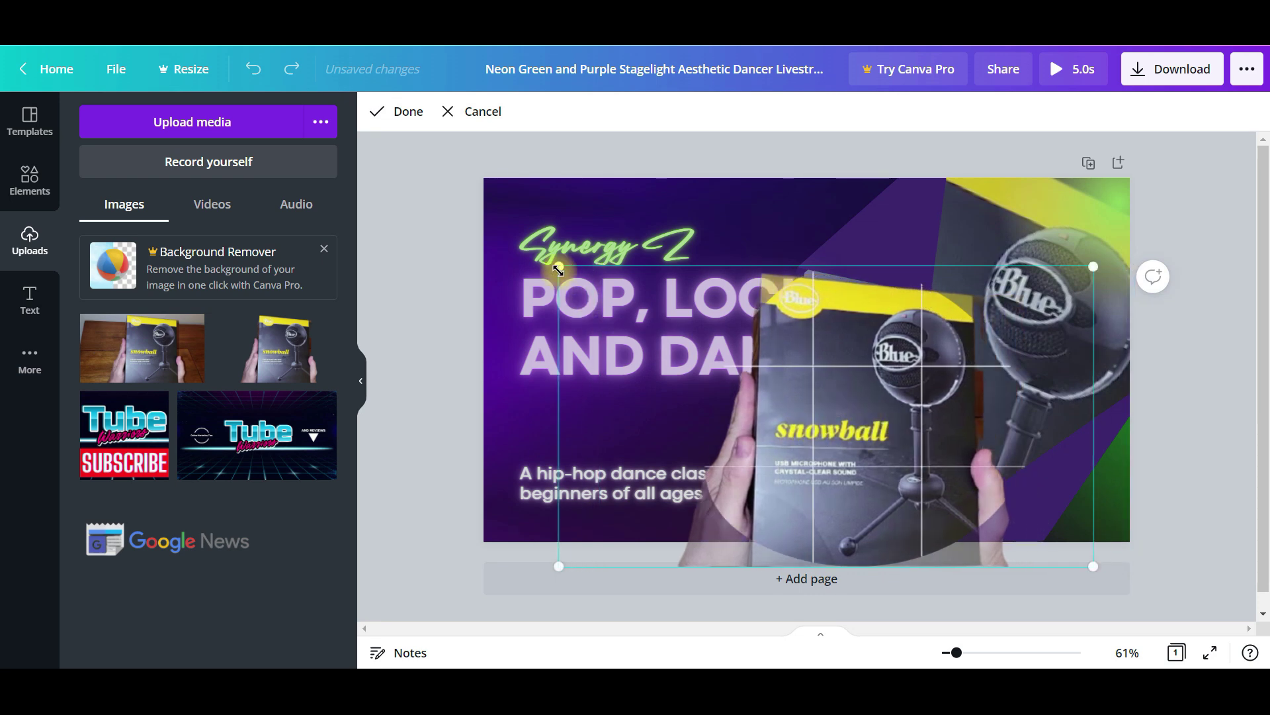
left_click_drag(559, 268, 358, 201)
left_click_drag(845, 441, 926, 554)
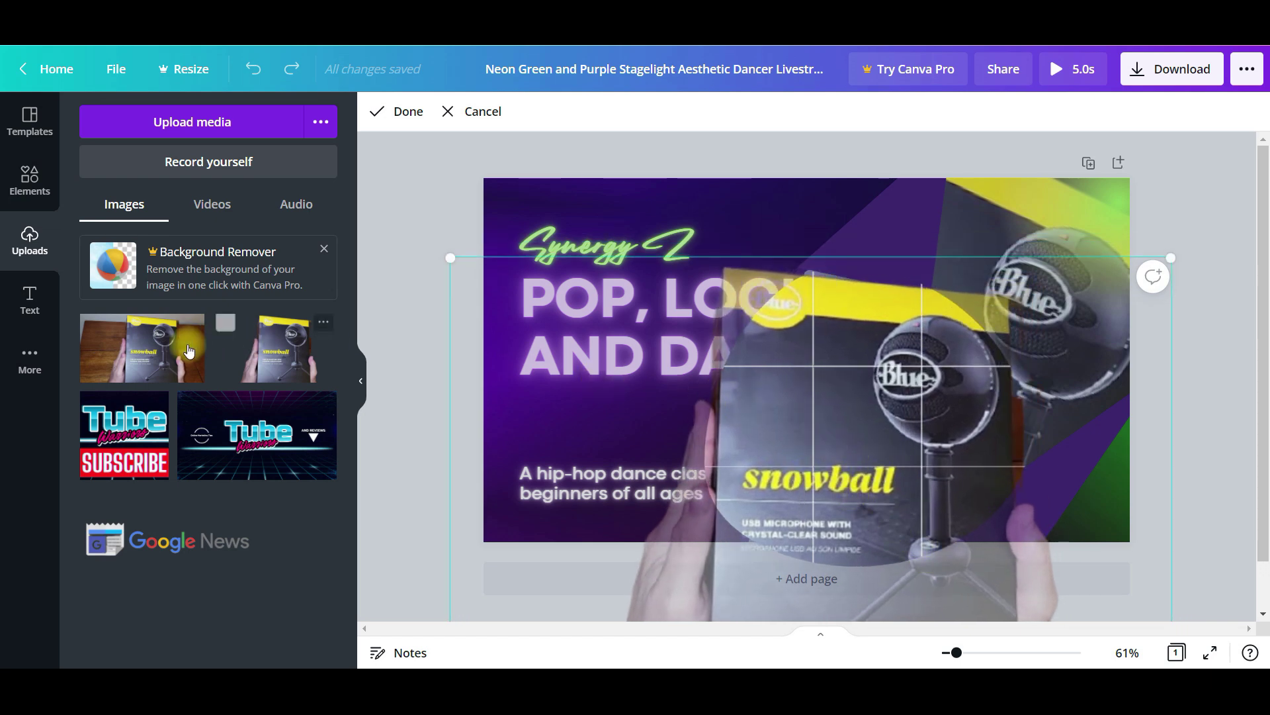
left_click(386, 387)
Fill the rounded frame with the original Snowball photo, enlarged and positioned so the box, microphone and "snowball" lettering sit inside it.
left_click_drag(386, 387, 835, 402)
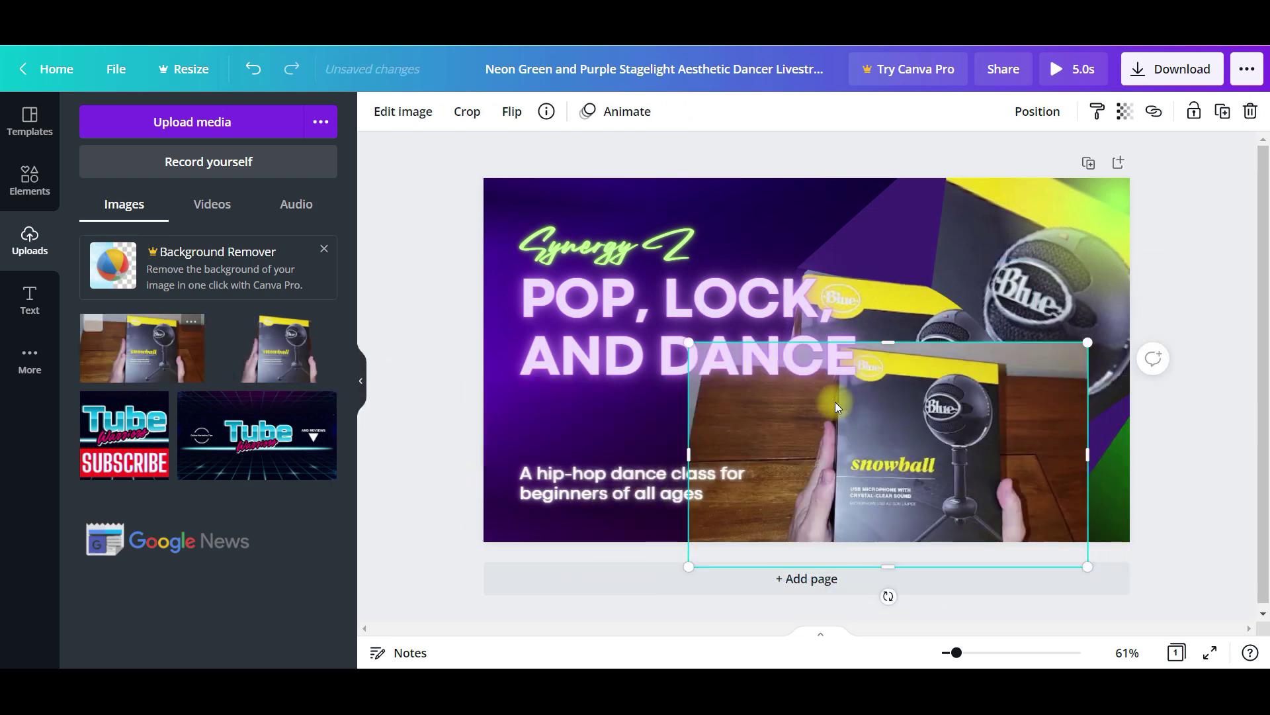
left_click_drag(910, 430, 907, 428)
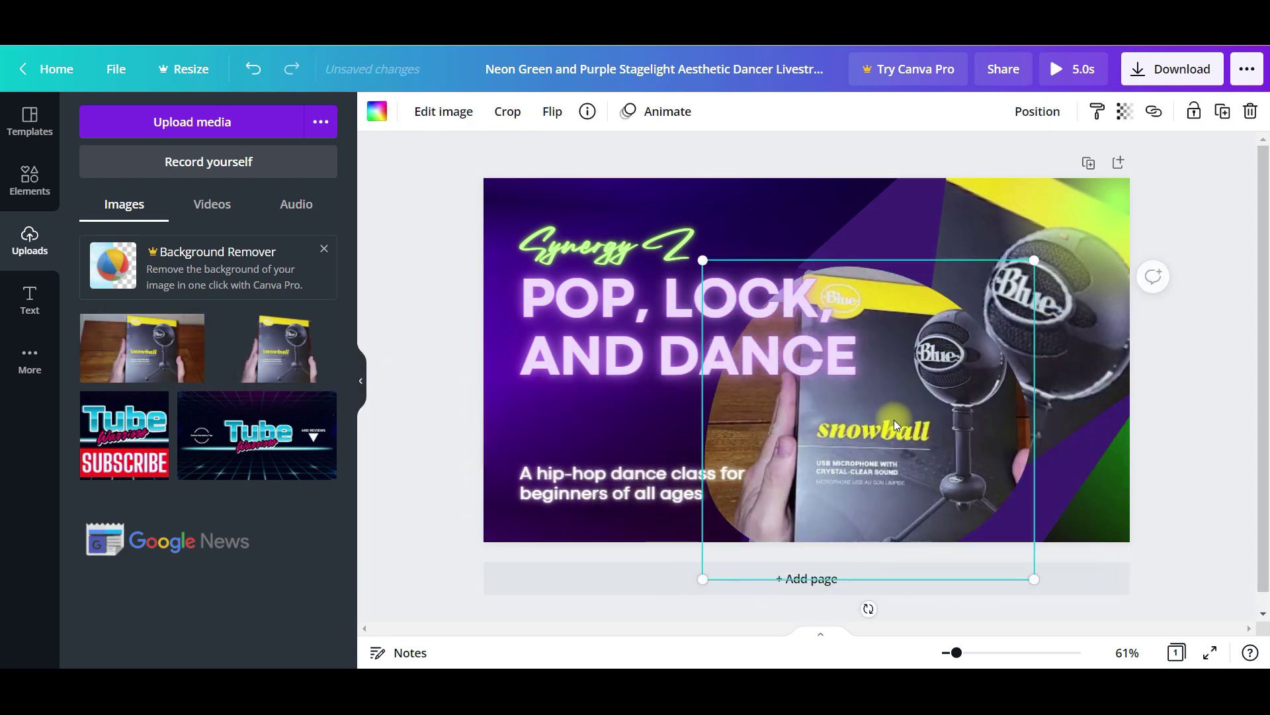
double_click(895, 419)
left_click_drag(895, 419, 885, 420)
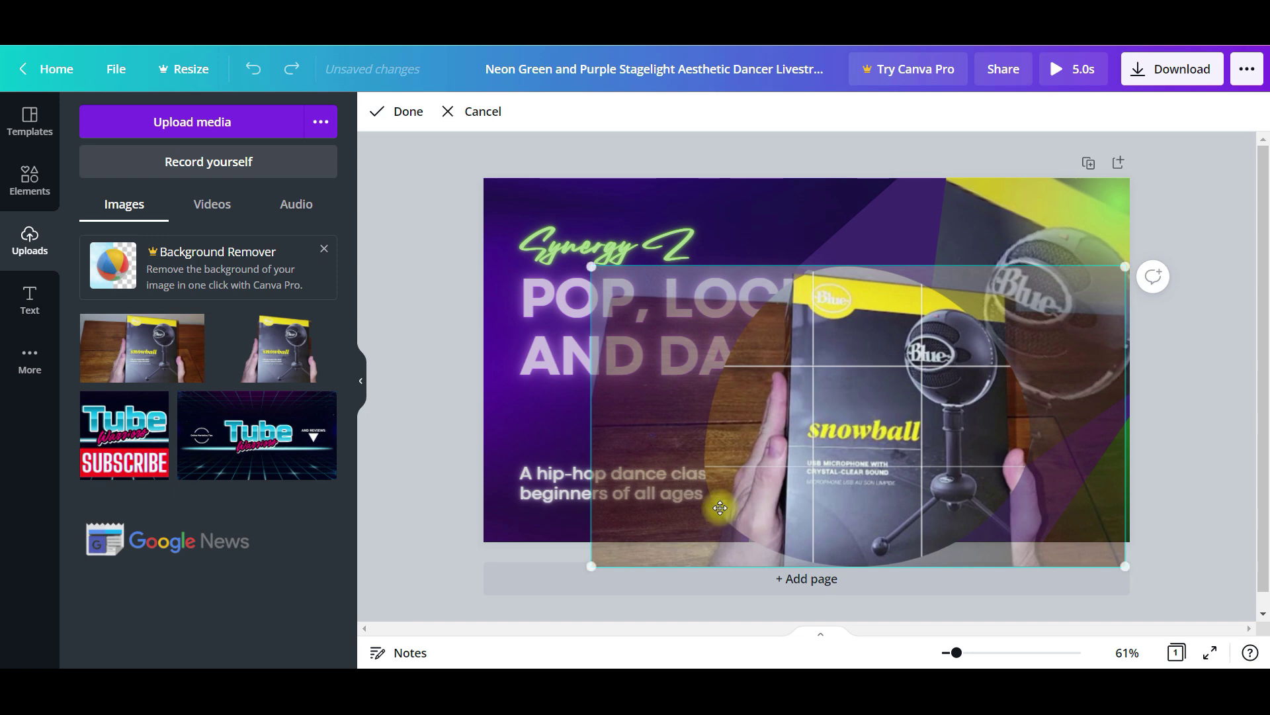
left_click_drag(590, 564, 526, 669)
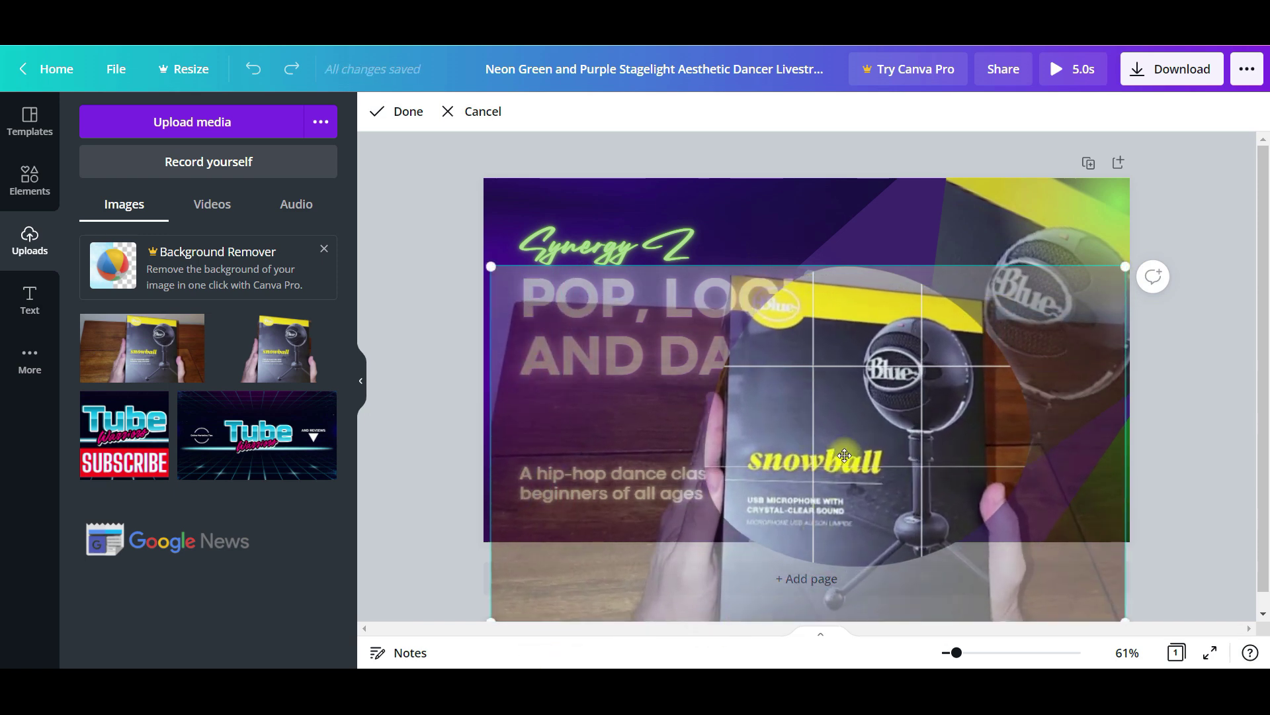
left_click_drag(860, 473, 884, 479)
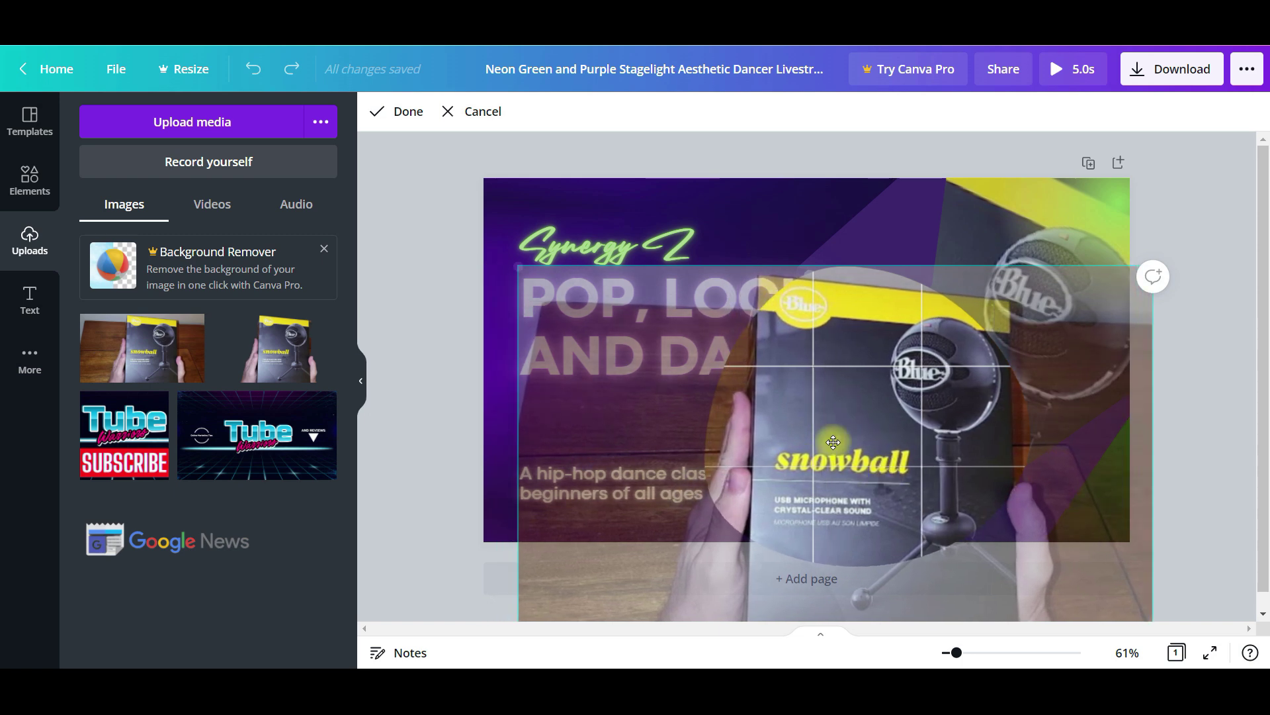
left_click_drag(508, 265, 470, 241)
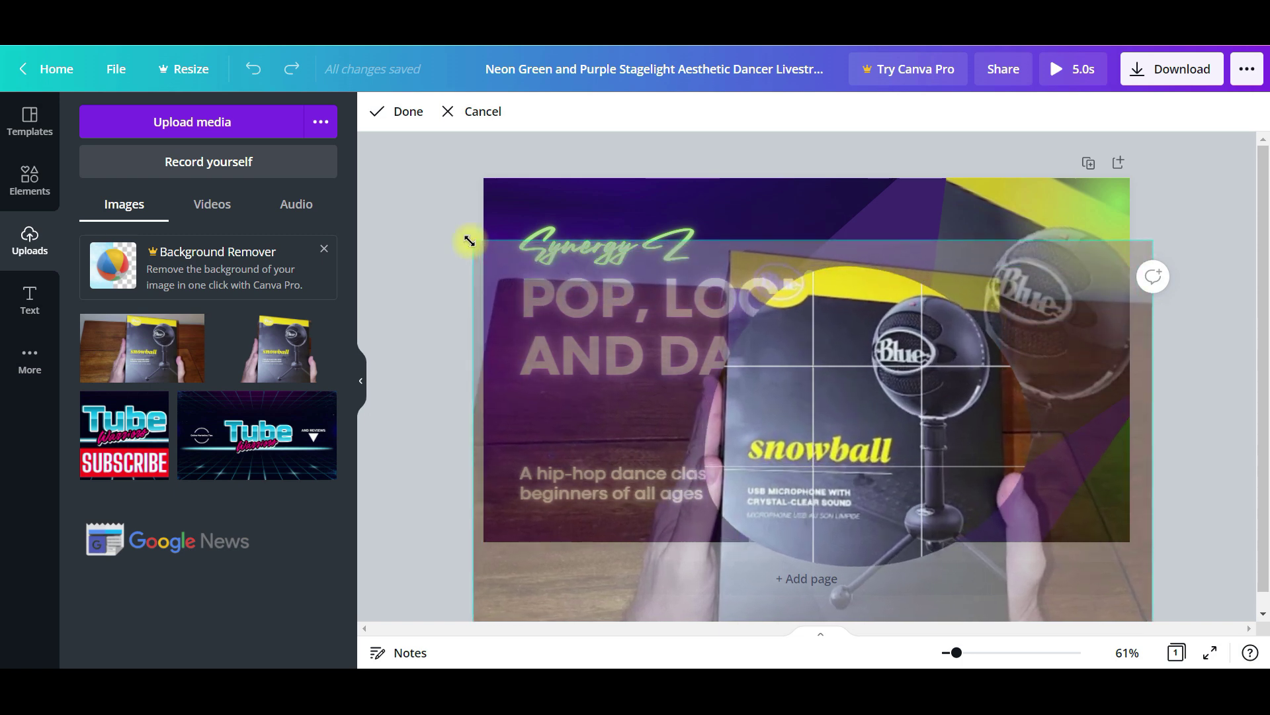
left_click_drag(823, 440, 851, 492)
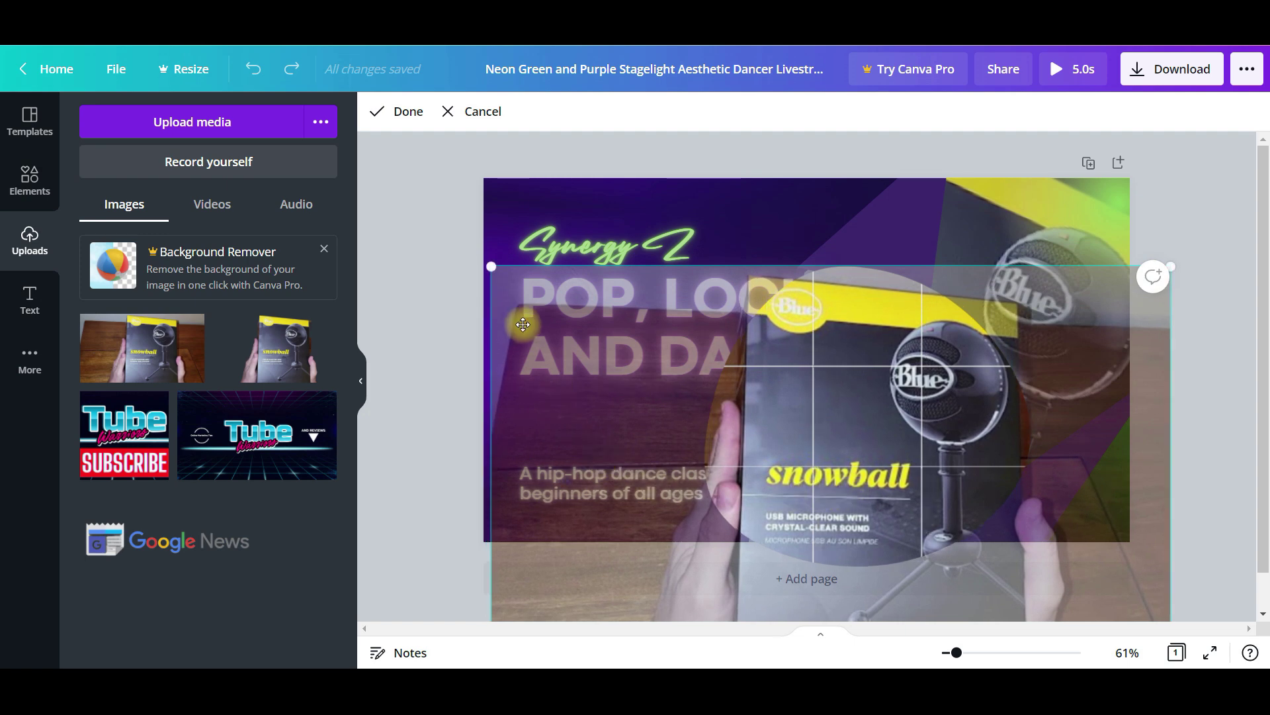
left_click_drag(490, 263, 481, 261)
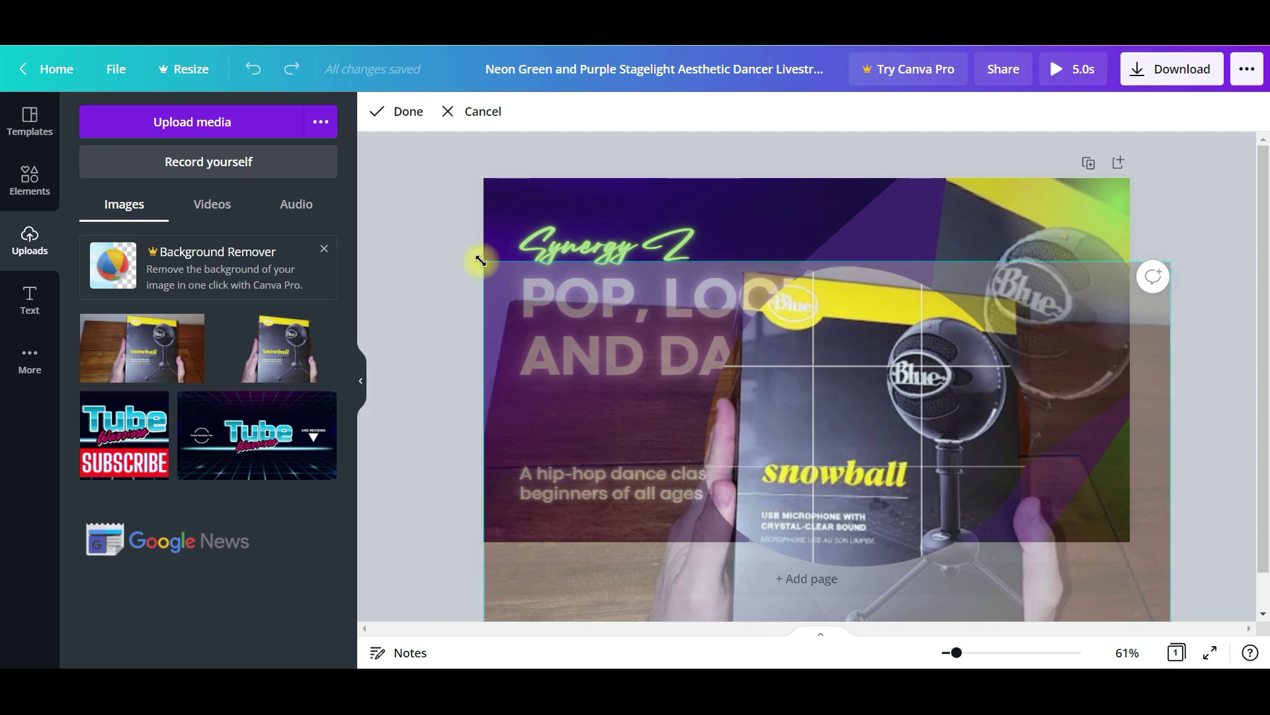
left_click(1202, 427)
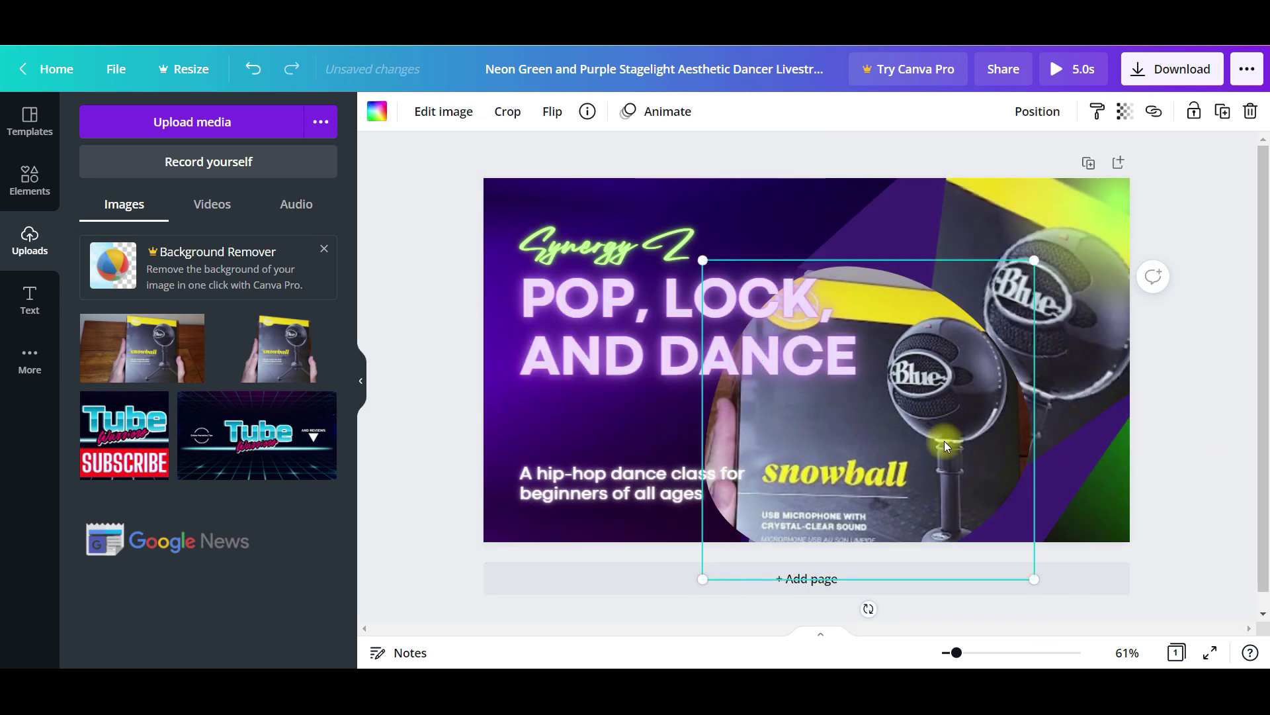
Delete the tilted picture frame behind the rounded one, including its Snowball photo and purple corners.
left_click(898, 439)
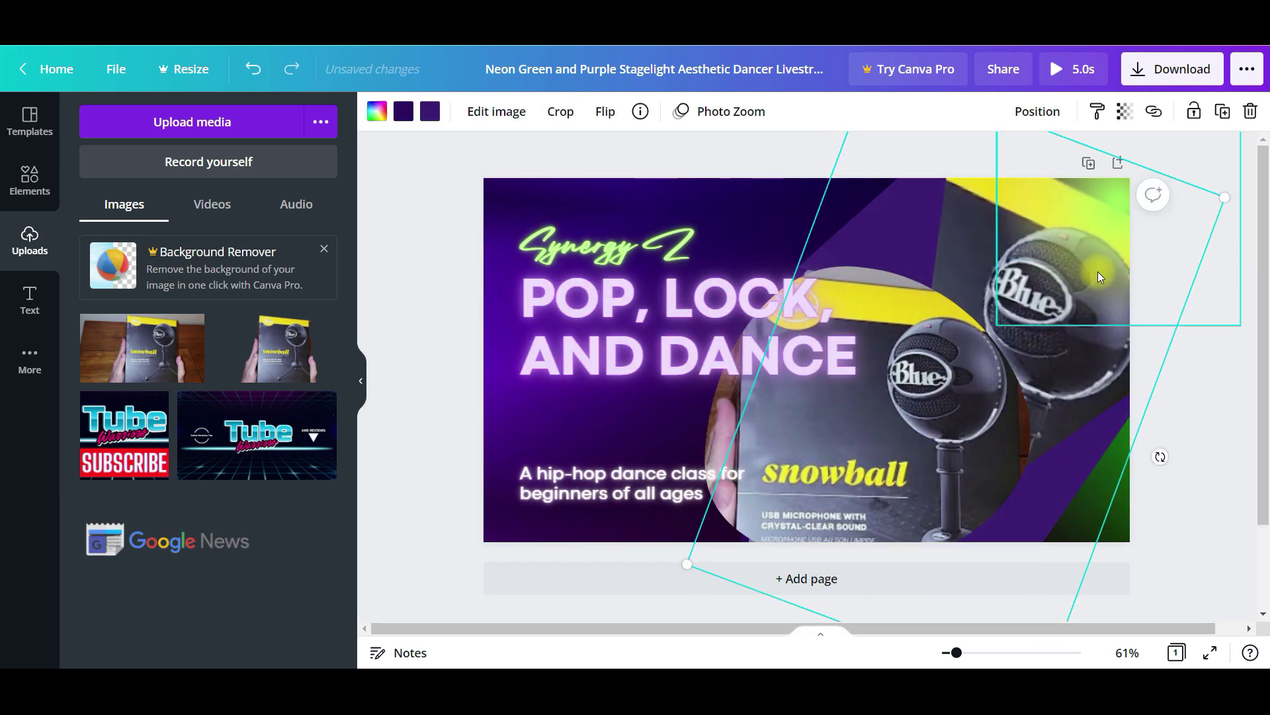
left_click(1250, 111)
left_click(1213, 156)
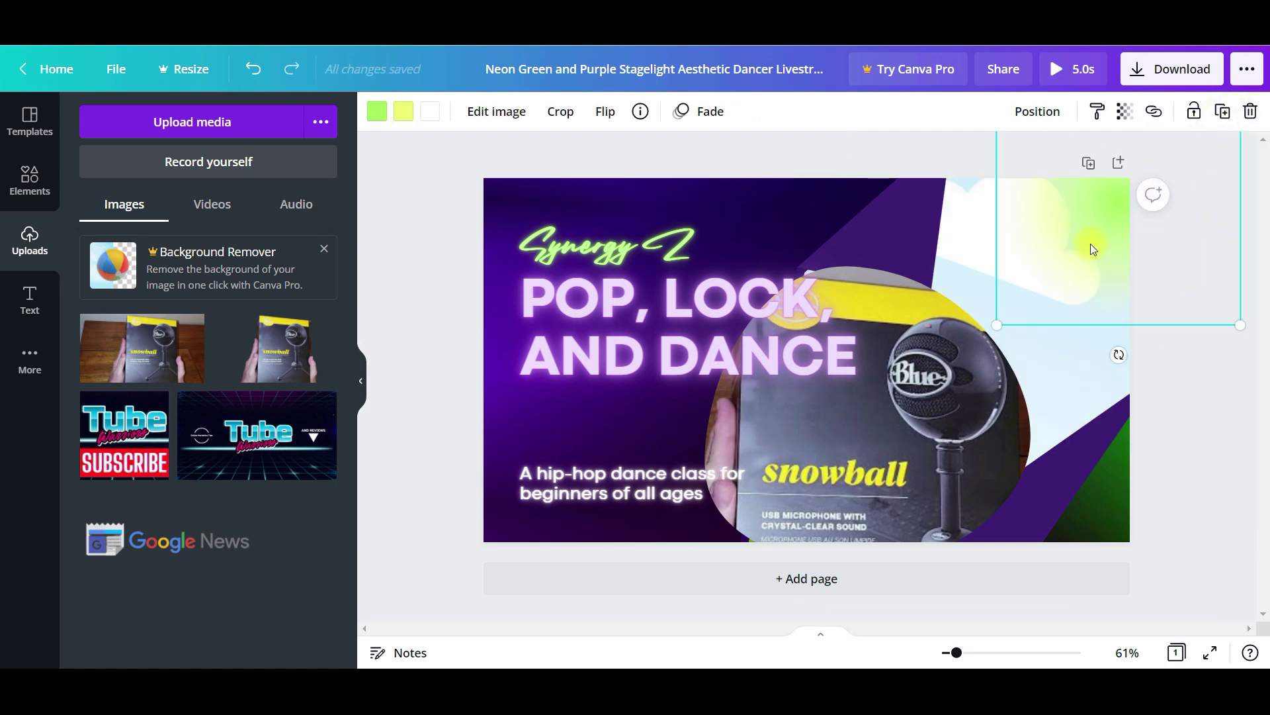
left_click(1251, 111)
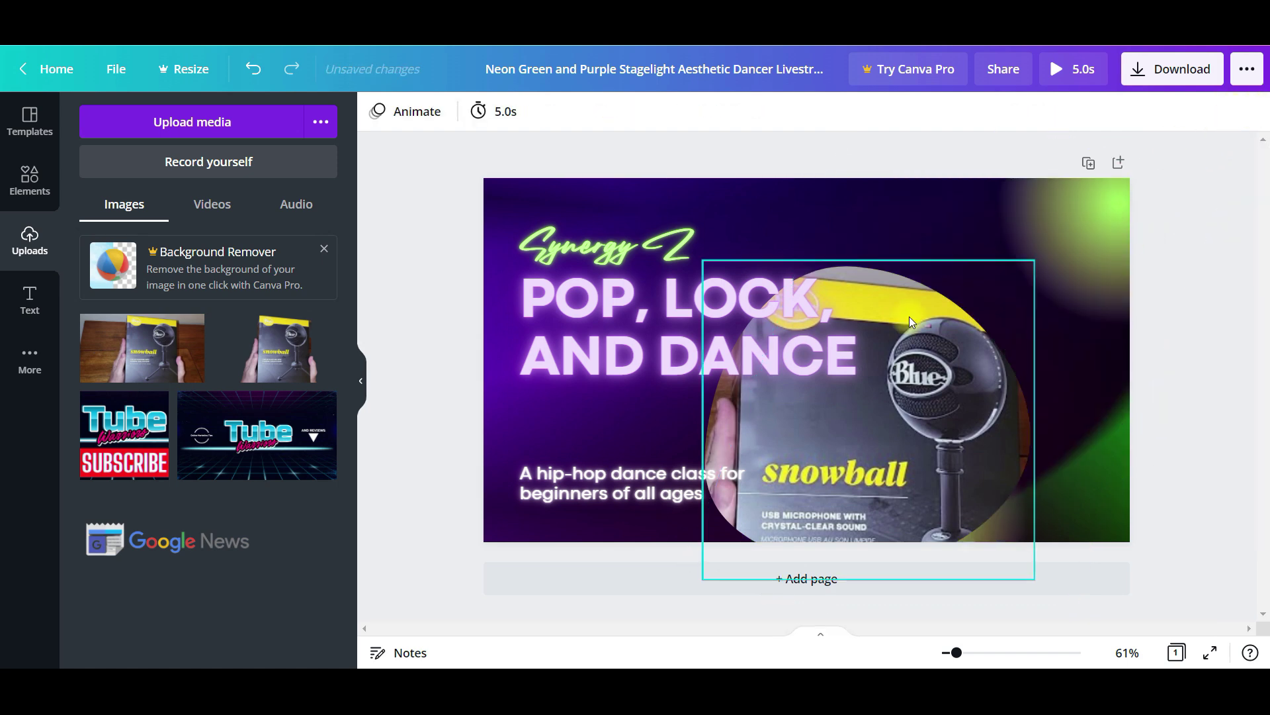
Move the rounded frame up to the thumbnail's right edge and rescale the Snowball photo inside it around the microphone and lettering.
left_click(870, 433)
left_click_drag(870, 433, 935, 384)
double_click(921, 442)
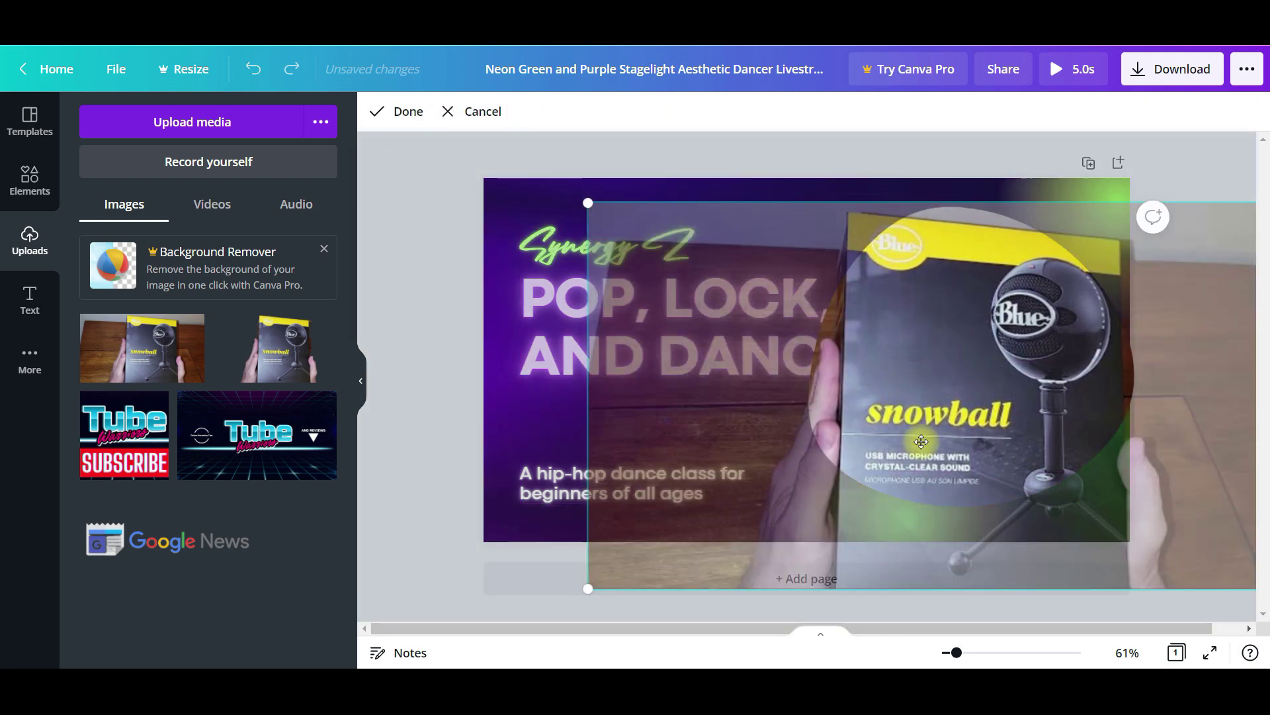
left_click_drag(587, 588, 490, 641)
left_click_drag(939, 452, 970, 456)
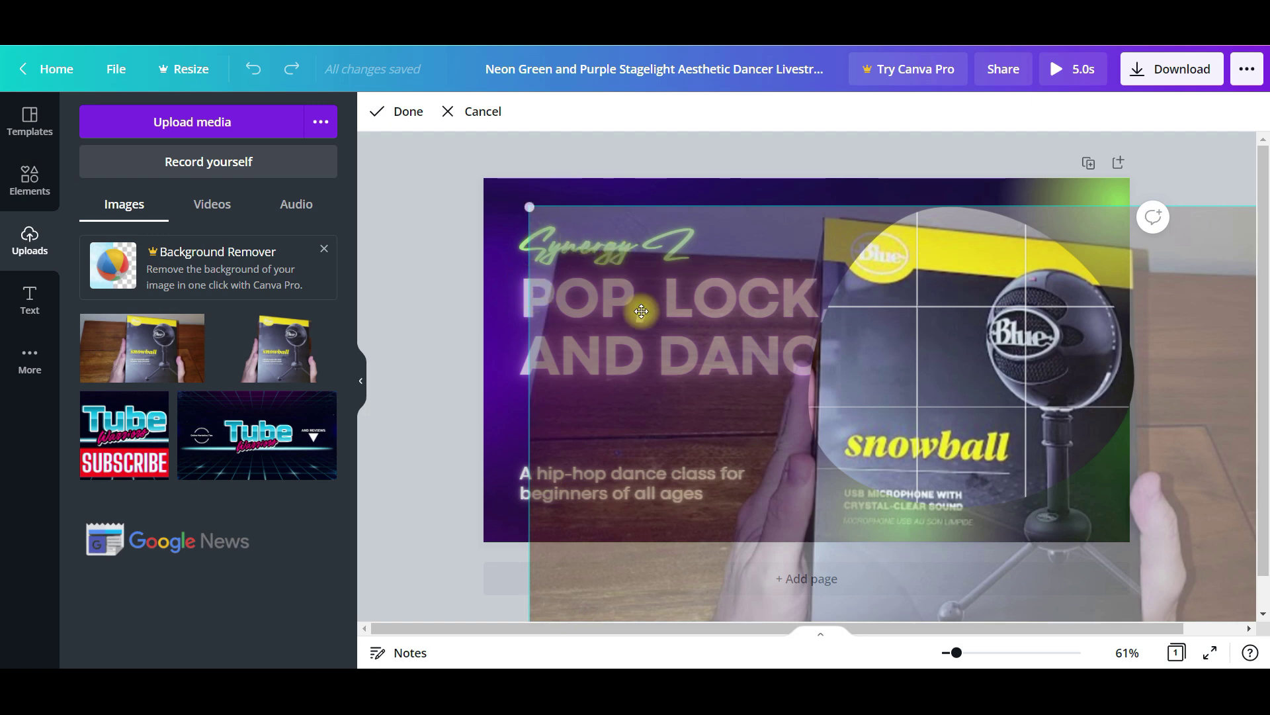
left_click_drag(934, 501, 941, 437)
left_click_drag(533, 594, 580, 577)
left_click_drag(958, 458, 948, 464)
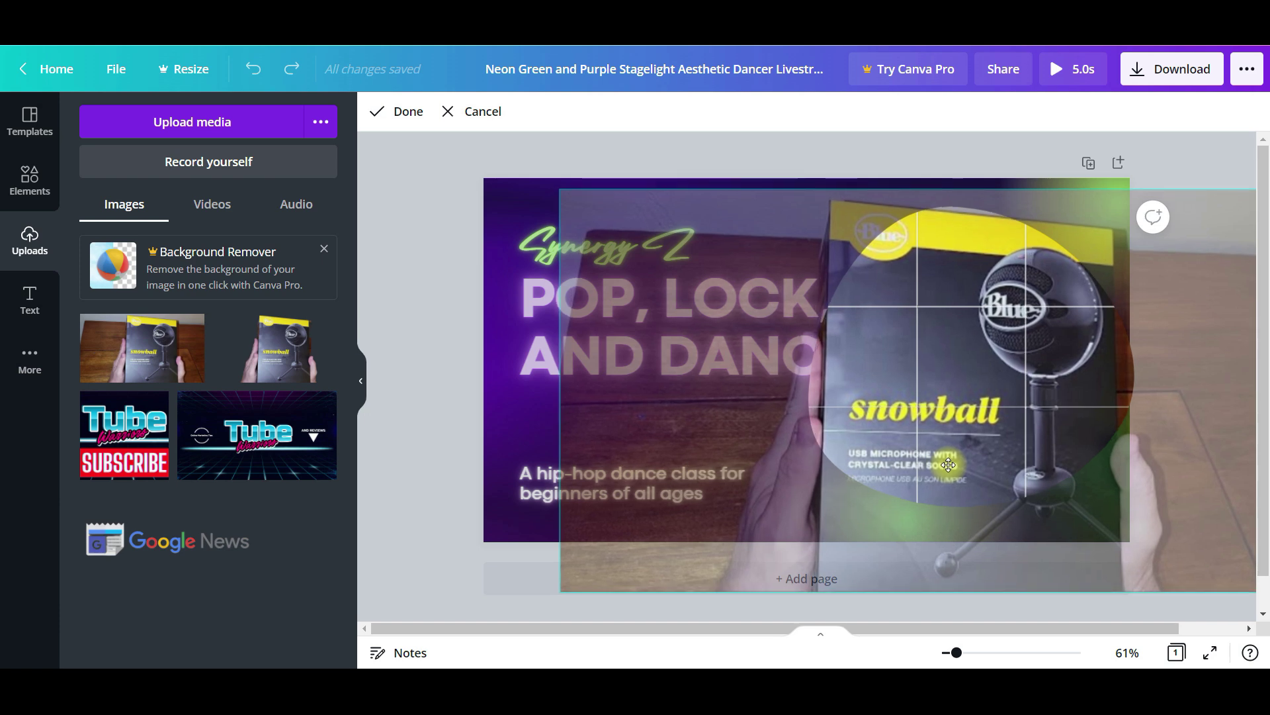
left_click(451, 390)
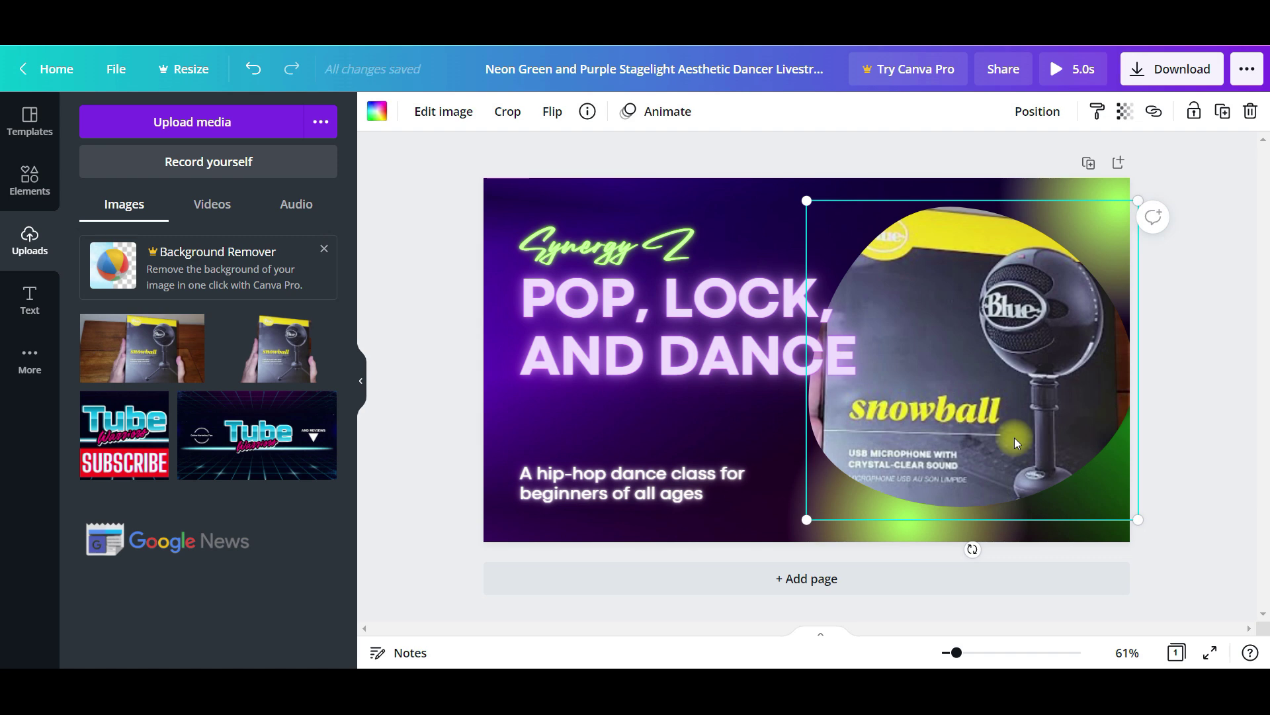
left_click_drag(979, 453, 997, 452)
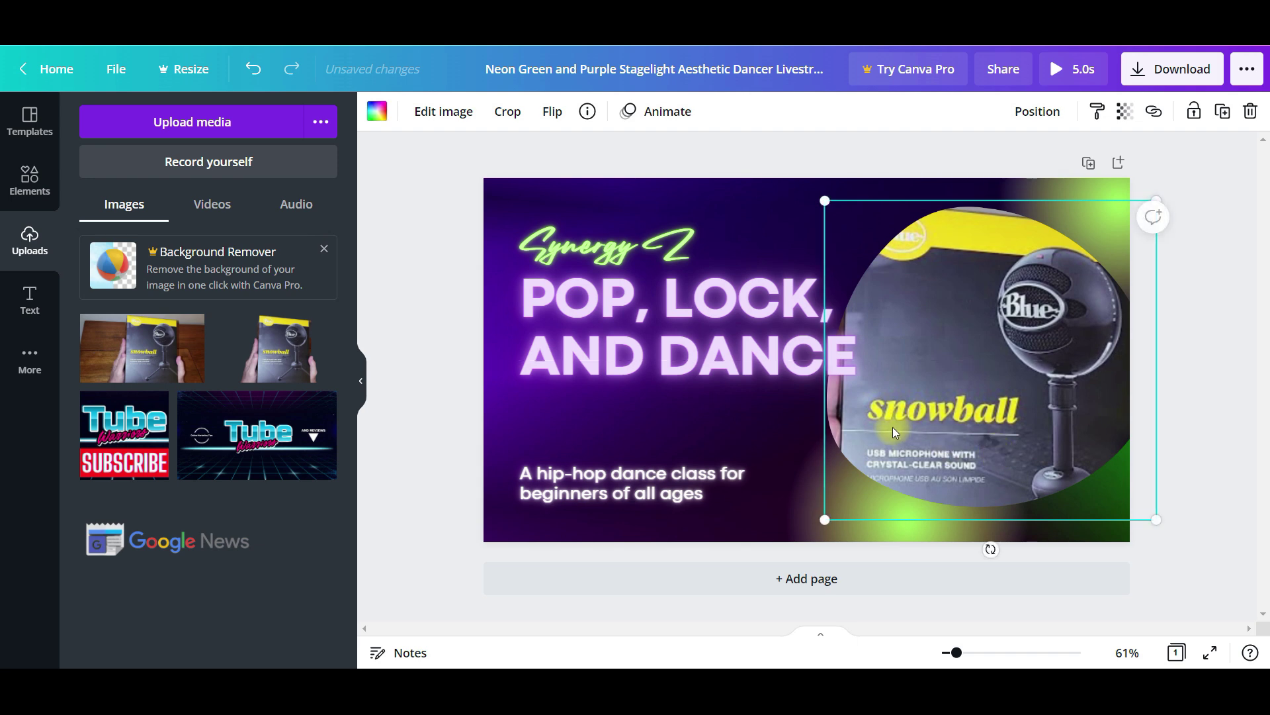
double_click(892, 427)
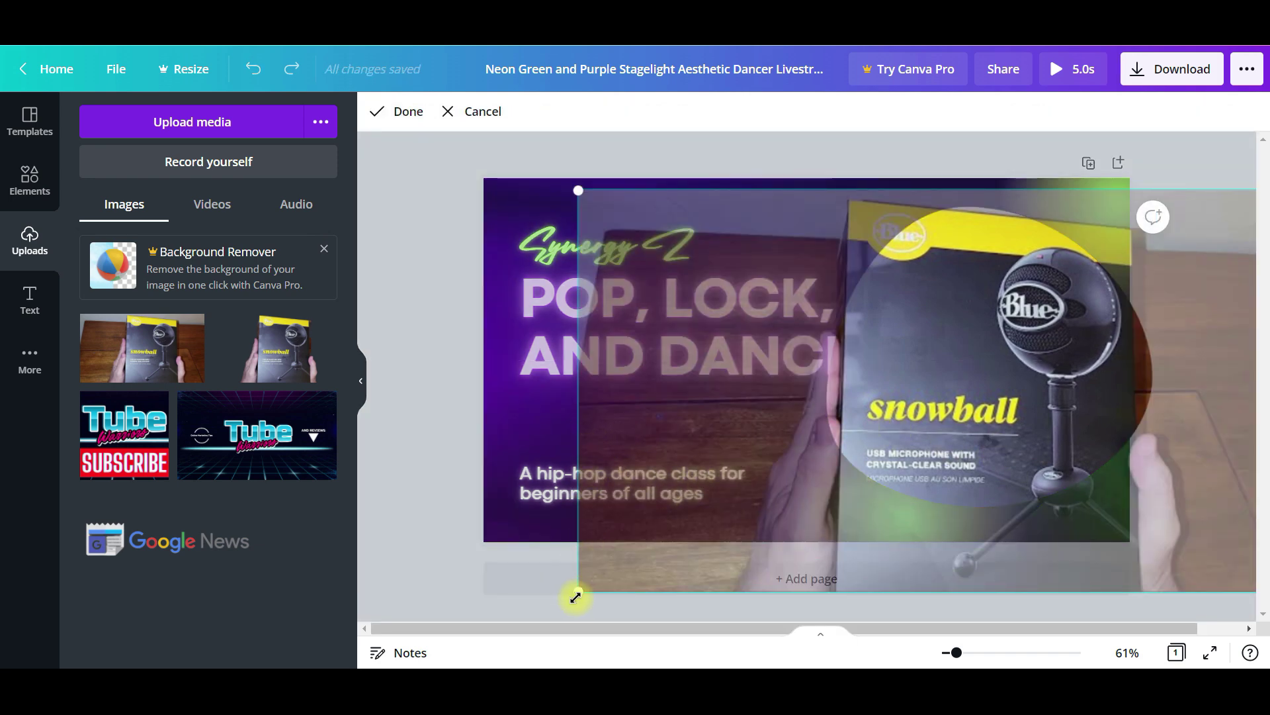
left_click_drag(577, 594, 562, 603)
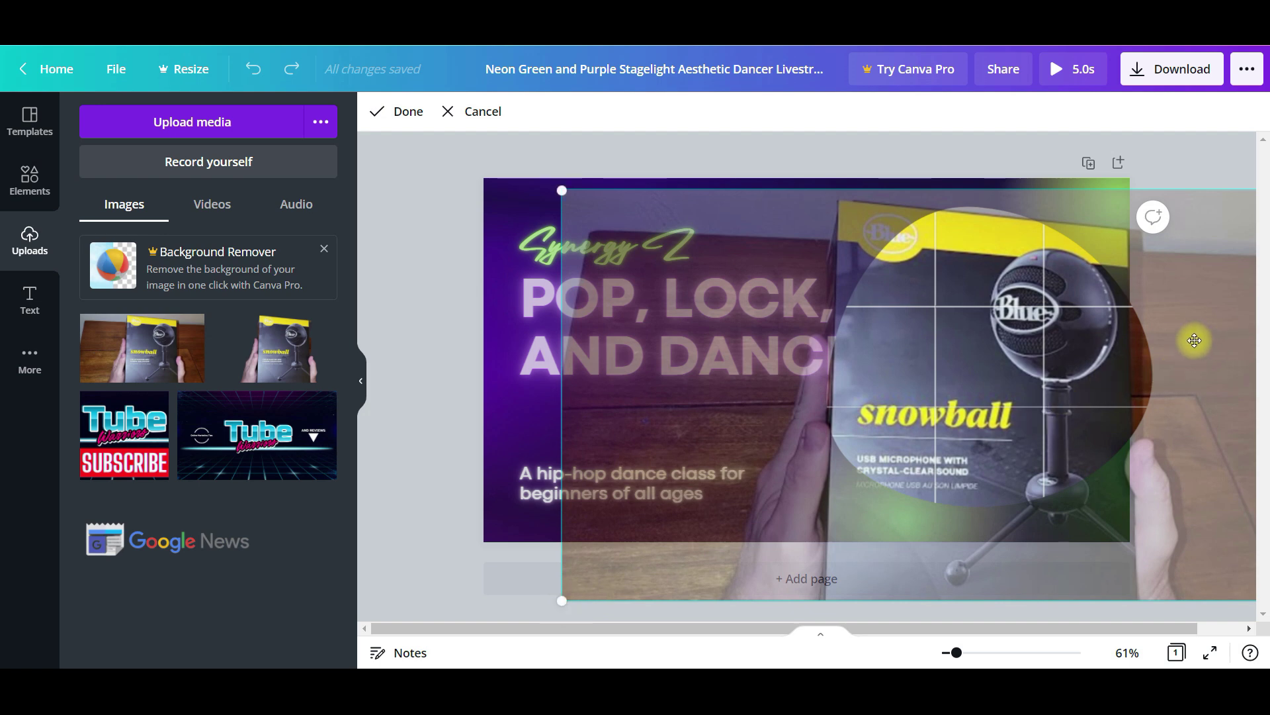
left_click_drag(1017, 348, 1025, 354)
left_click(1259, 349)
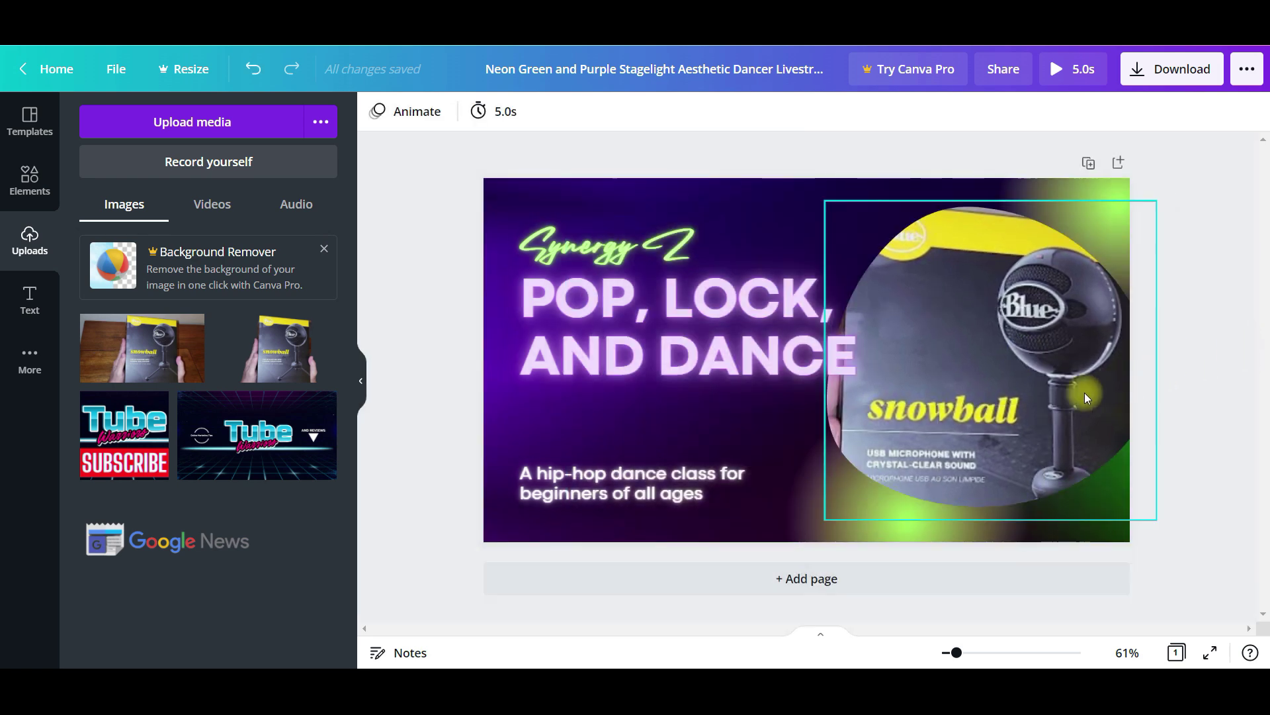
Enlarge the Snowball photo until the box fills the rounded frame's left side, and nudge the frame slightly right and down.
double_click(963, 403)
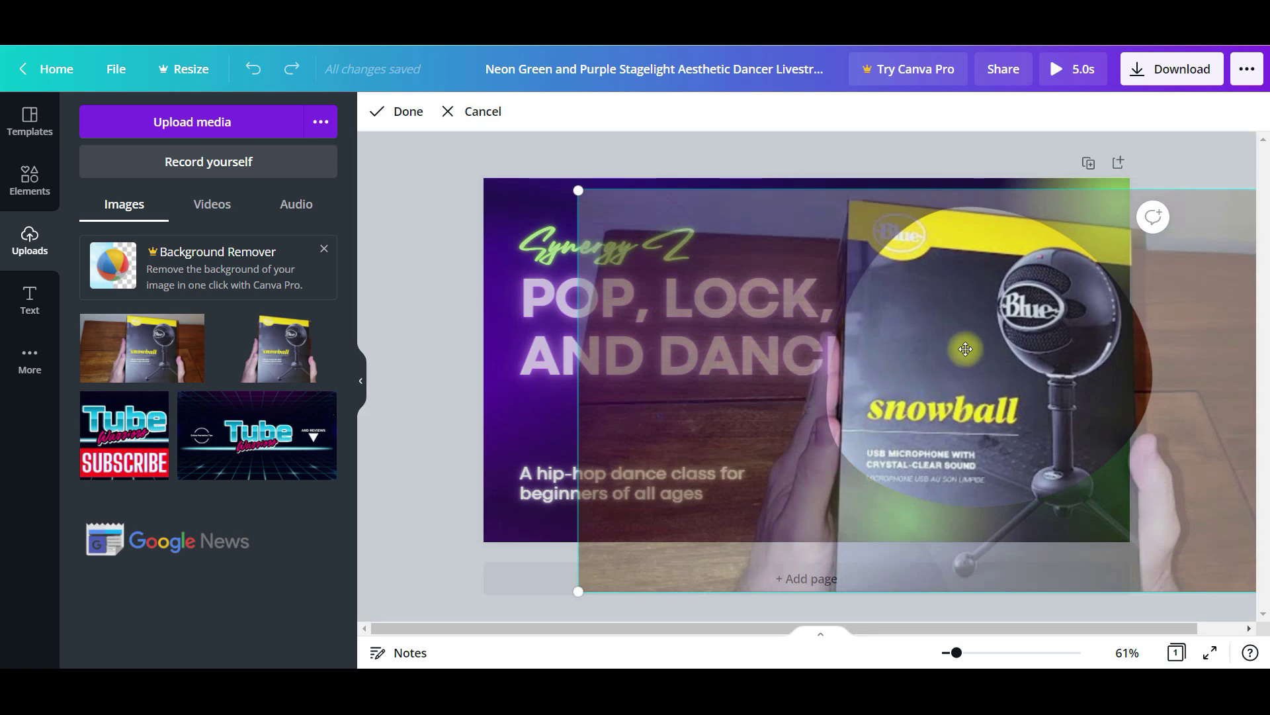
left_click_drag(581, 191, 560, 166)
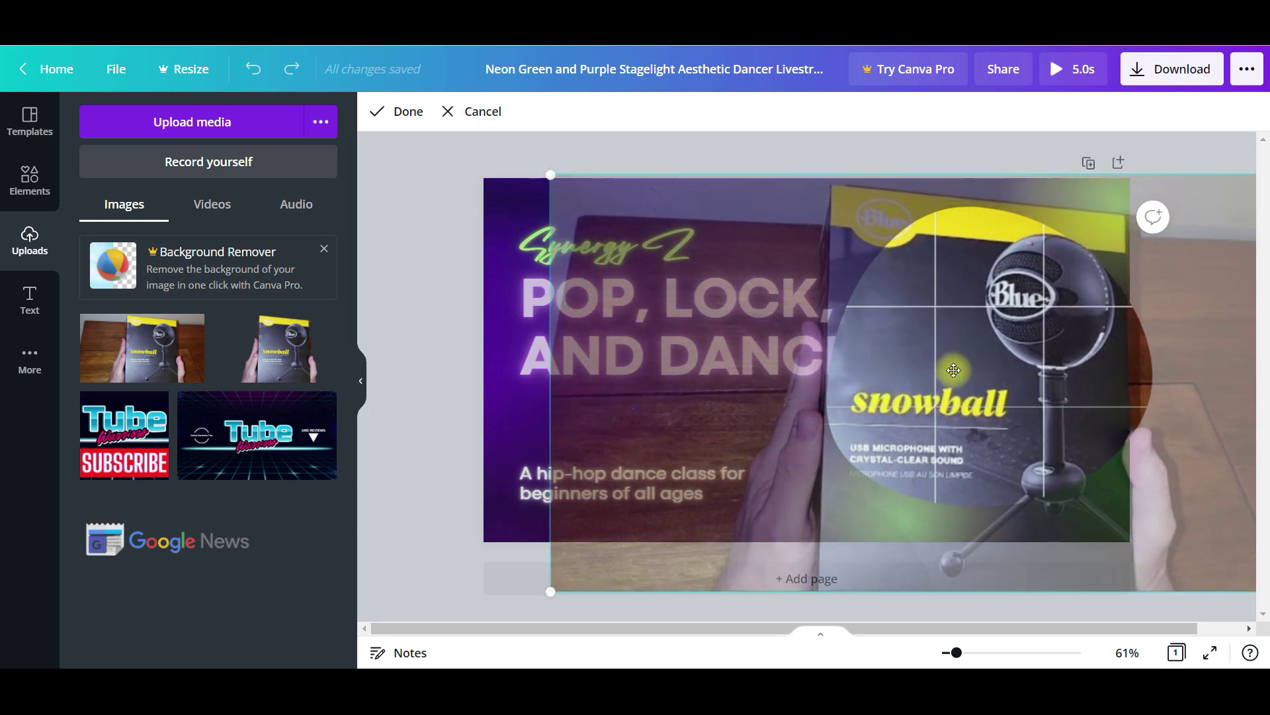
left_click_drag(957, 368, 958, 365)
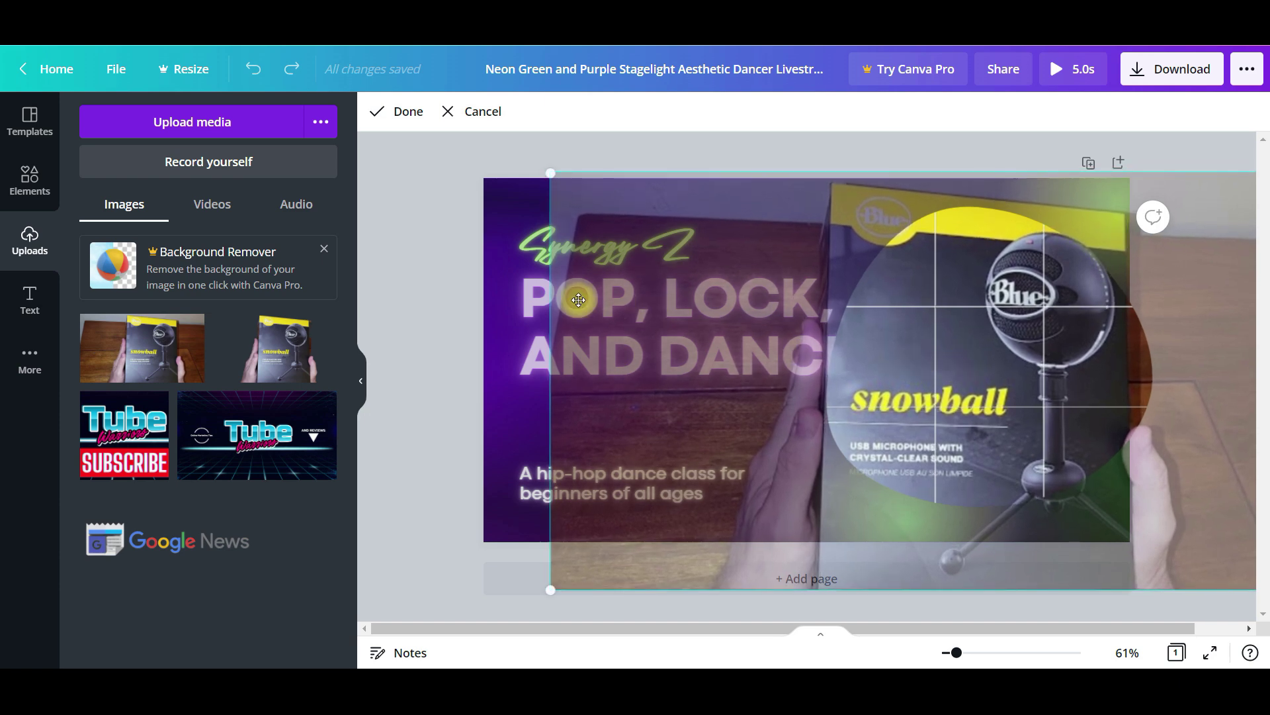
left_click(563, 363)
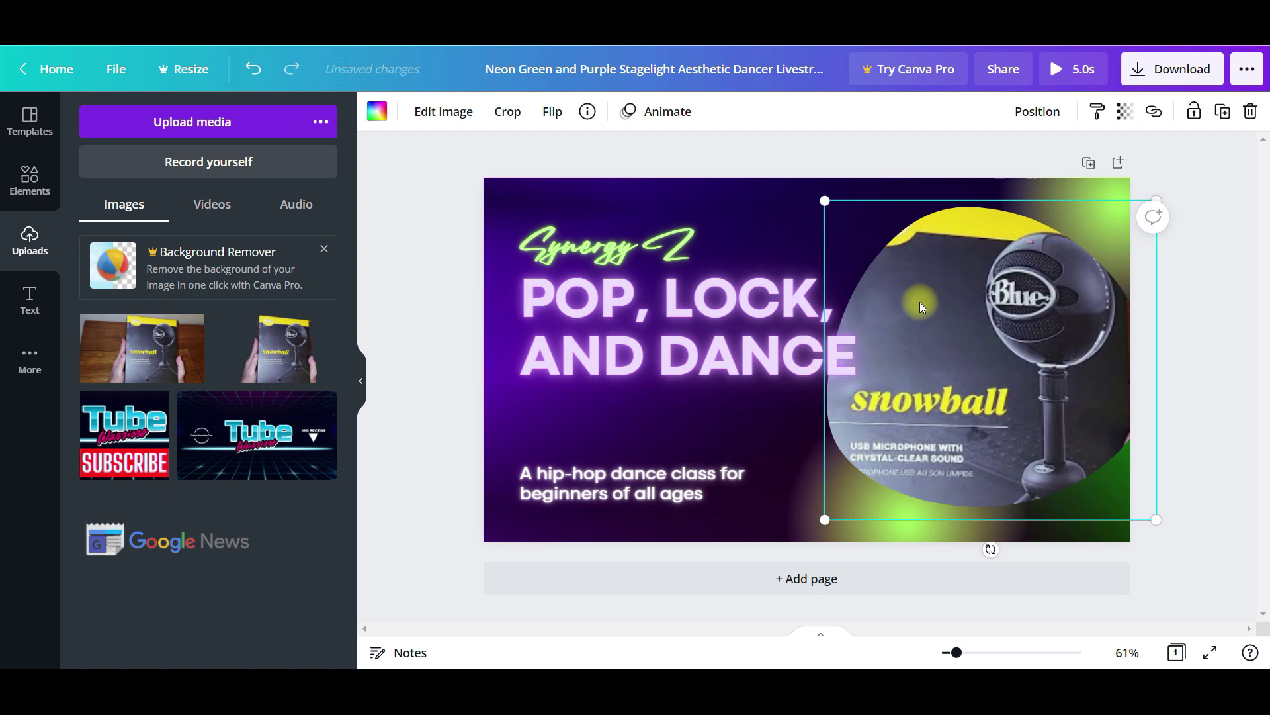
left_click_drag(1098, 225, 1105, 228)
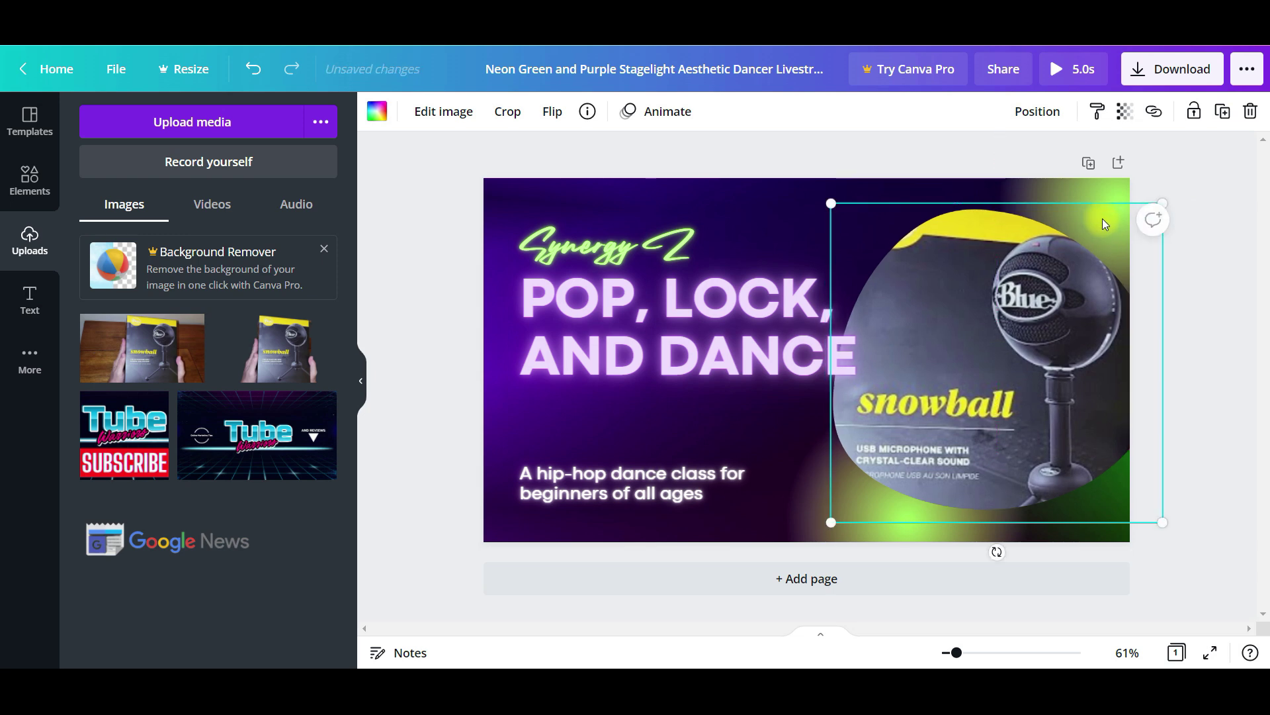
Shift the green glow in the thumbnail's upper-right corner slightly down and left.
left_click(1093, 198)
left_click(1093, 205)
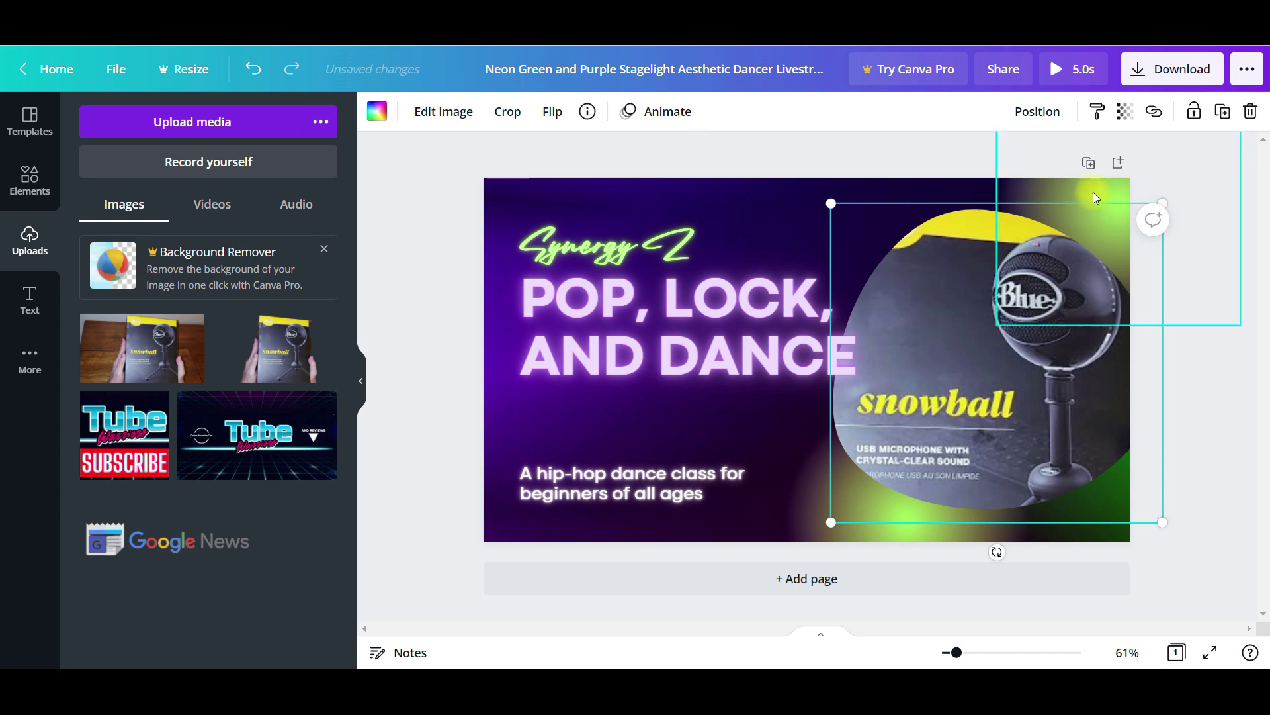
left_click(1093, 196)
left_click_drag(1092, 185, 1082, 205)
left_click(820, 198)
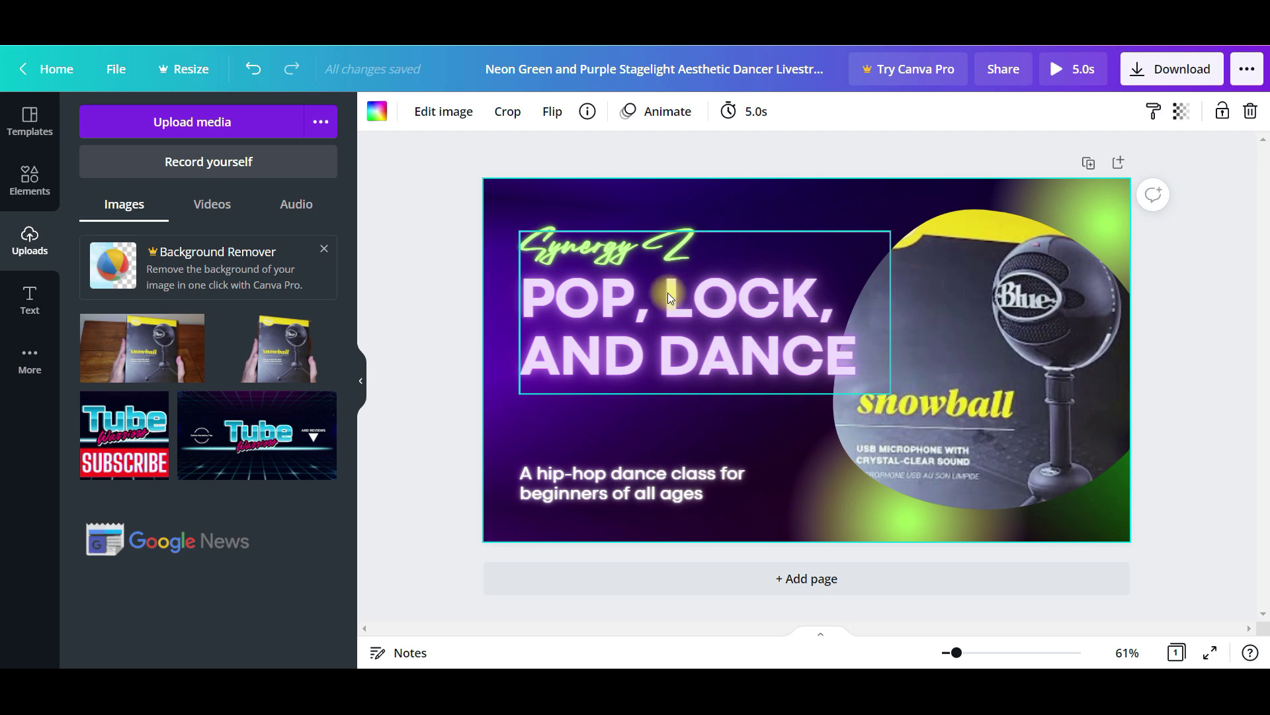
Clear the green "Synergy Z" script text above the "POP, LOCK, AND DANCE" title.
left_click(602, 247)
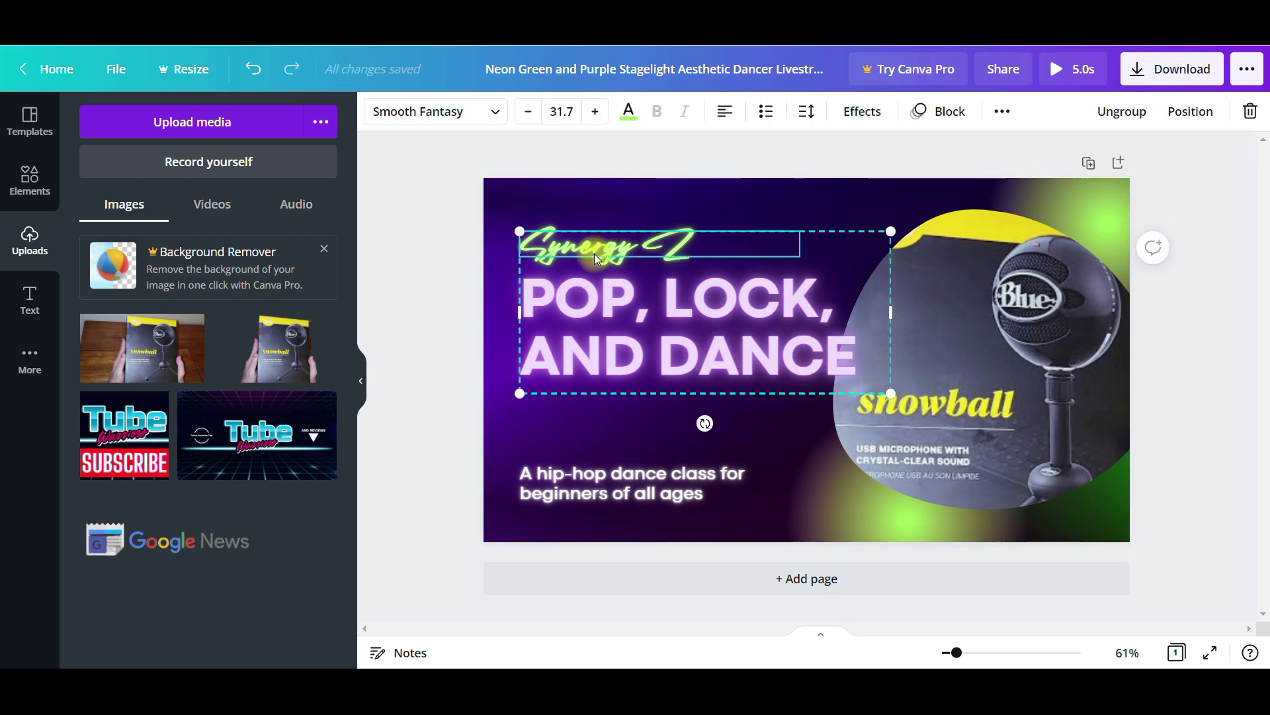
double_click(656, 251)
left_click_drag(690, 250, 510, 257)
key("BackSpace")
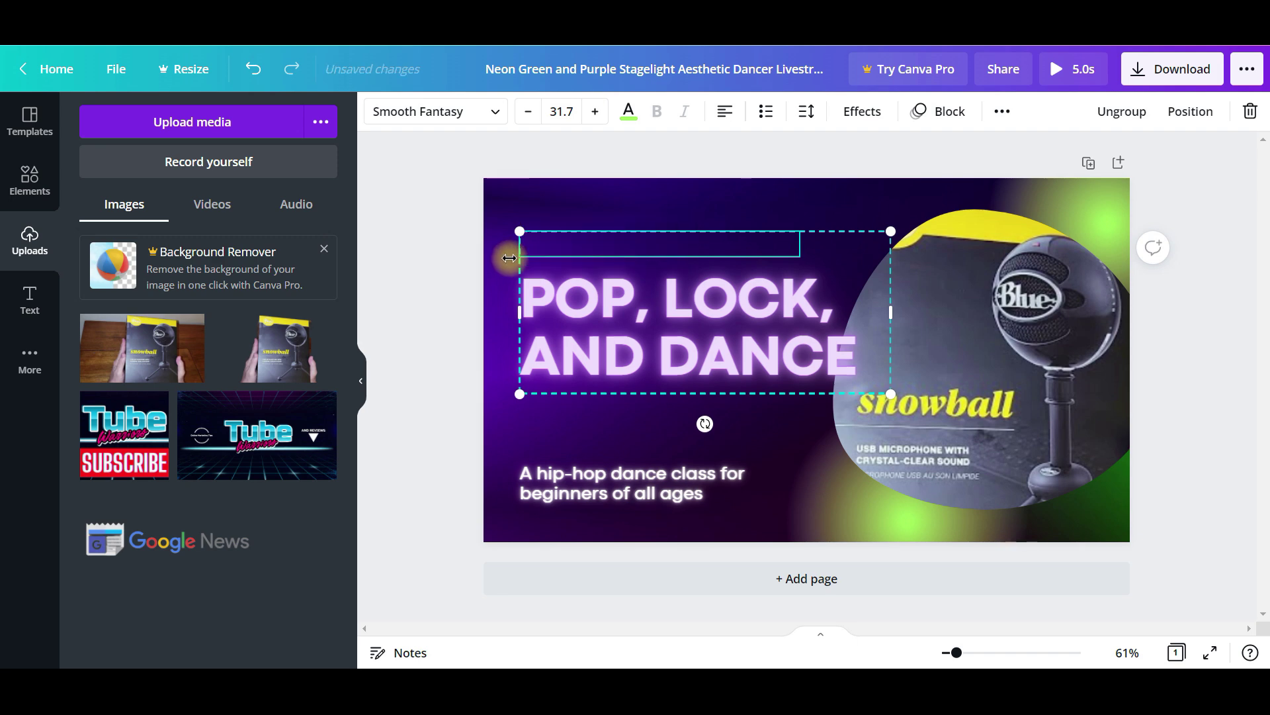
Replace the "POP, LOCK, AND DANCE" title with "BLUE SNOWBALL USB MICROPHONE".
left_click(634, 341)
double_click(585, 323)
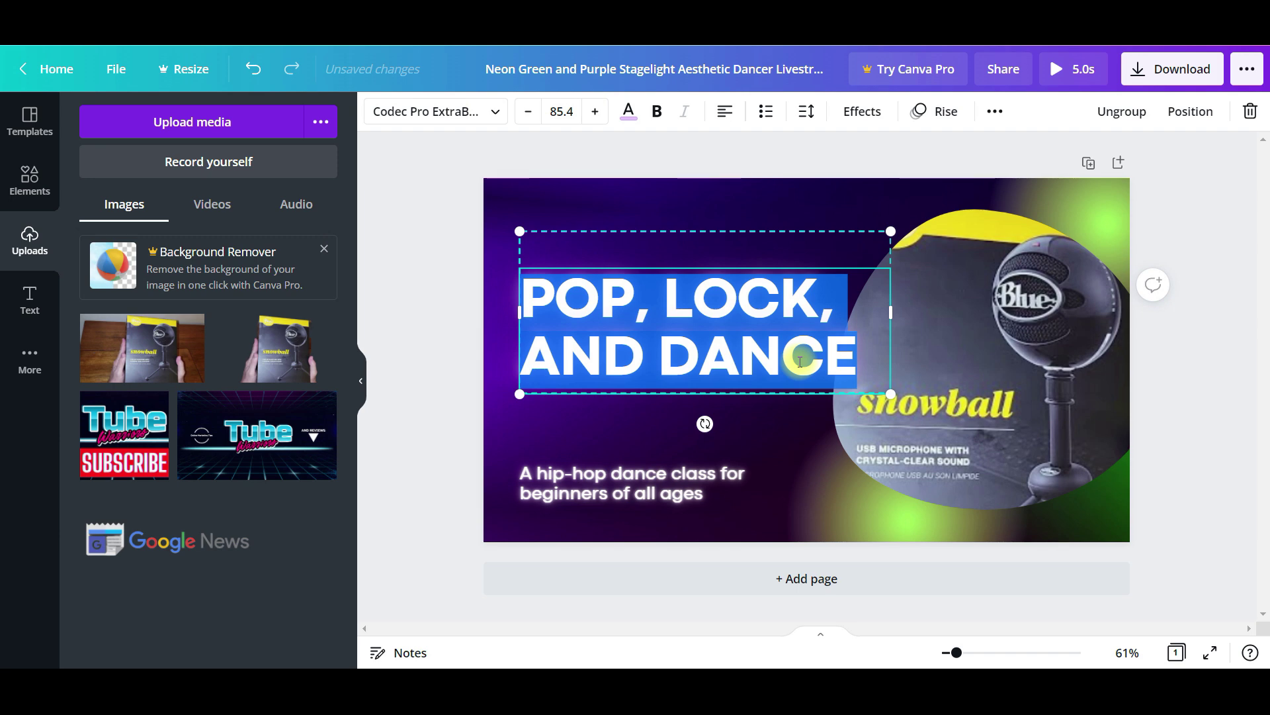
type("BLUE")
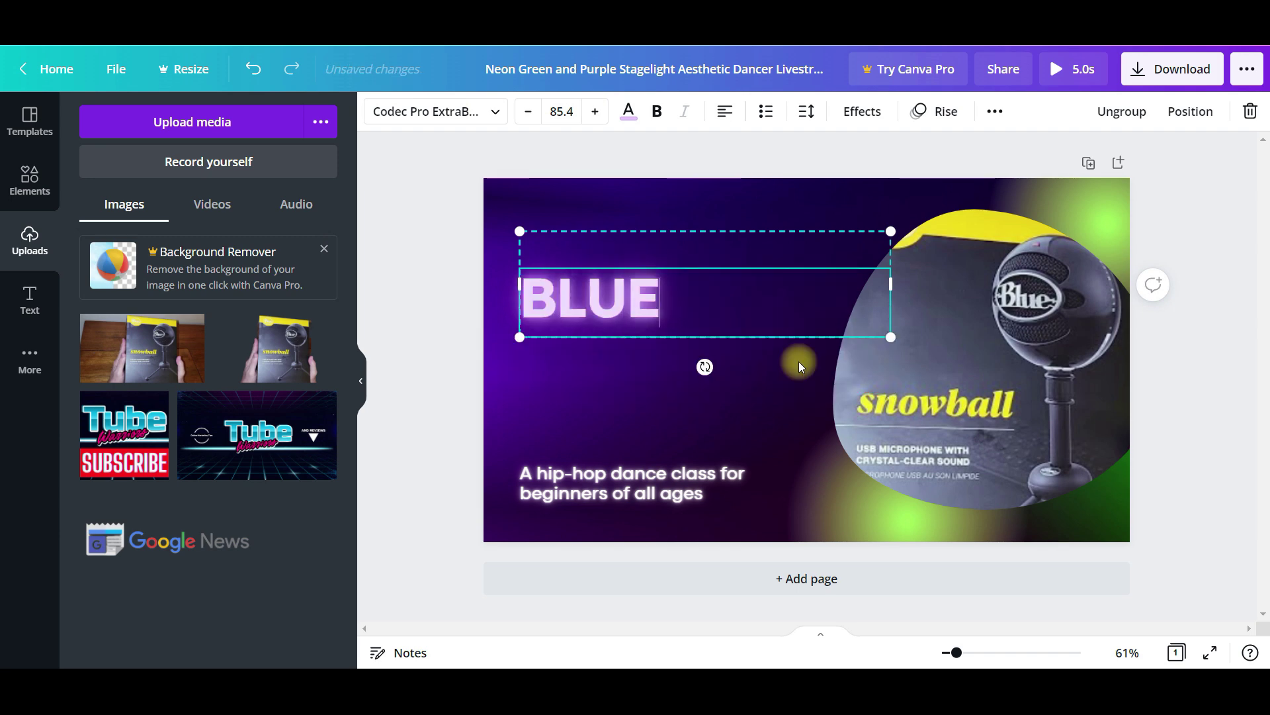
type(" SN")
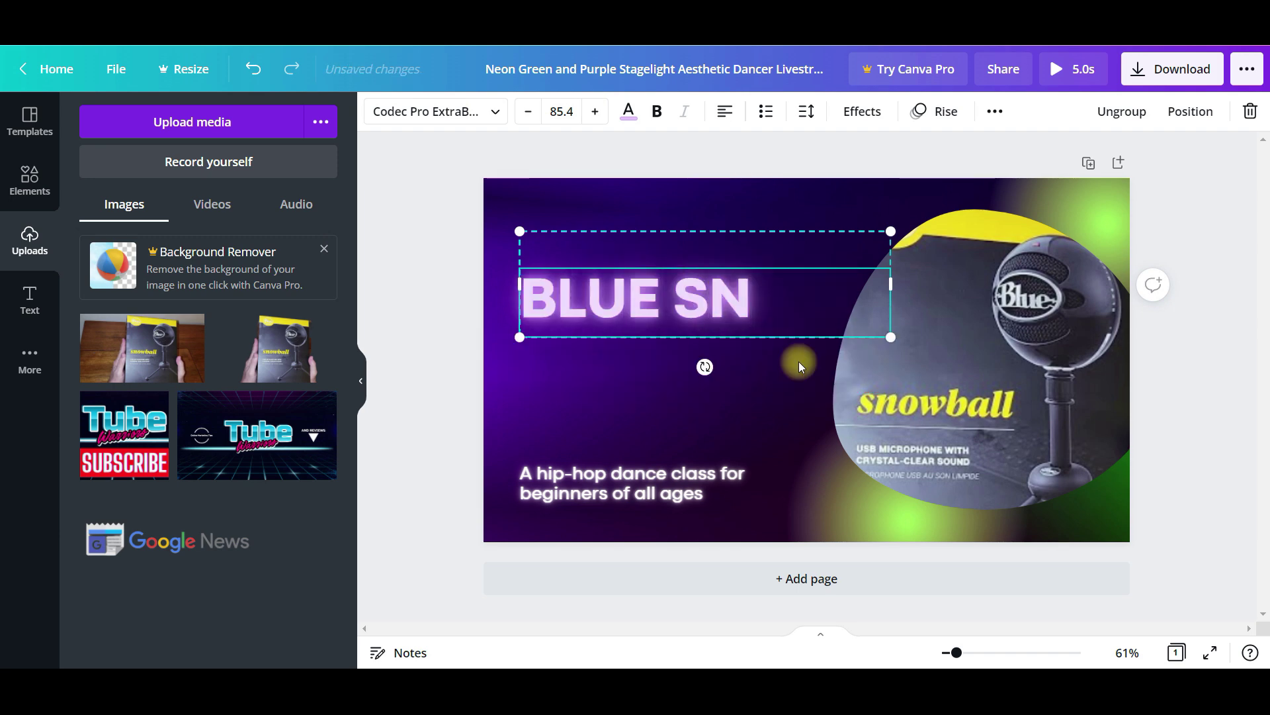
type("OWBALL")
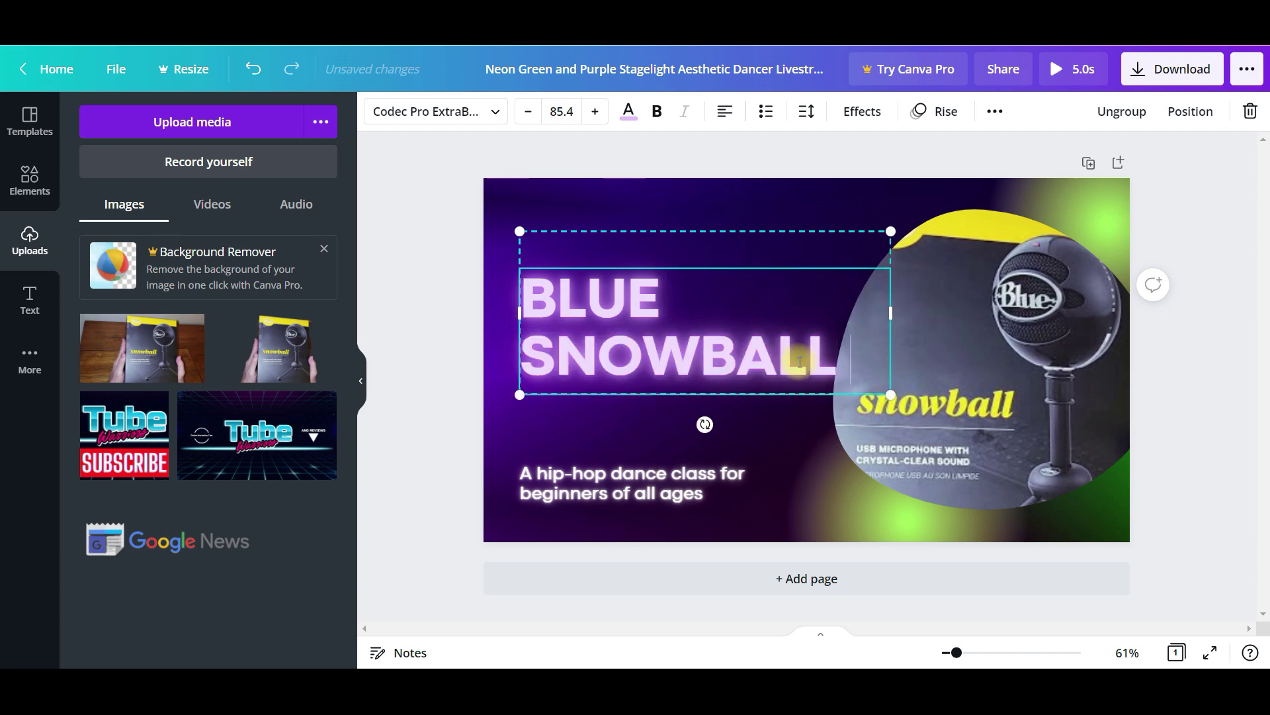
type(" USB")
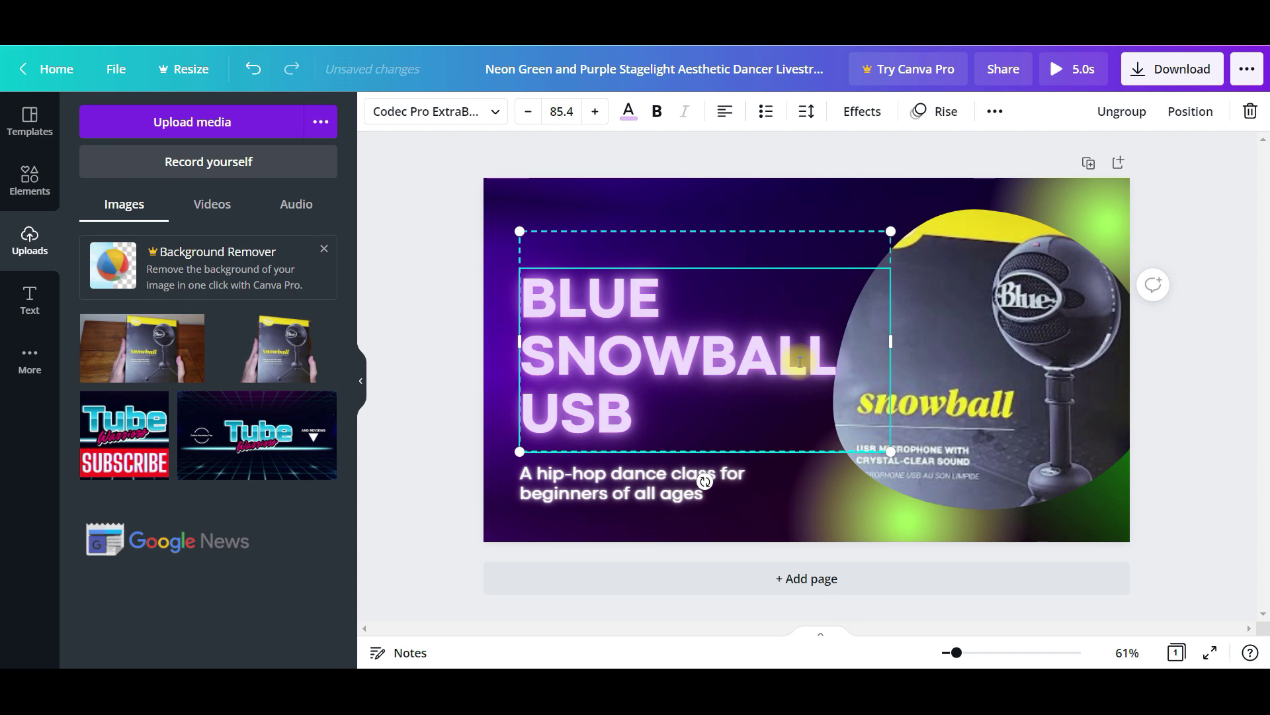
type(" MICROPHONE")
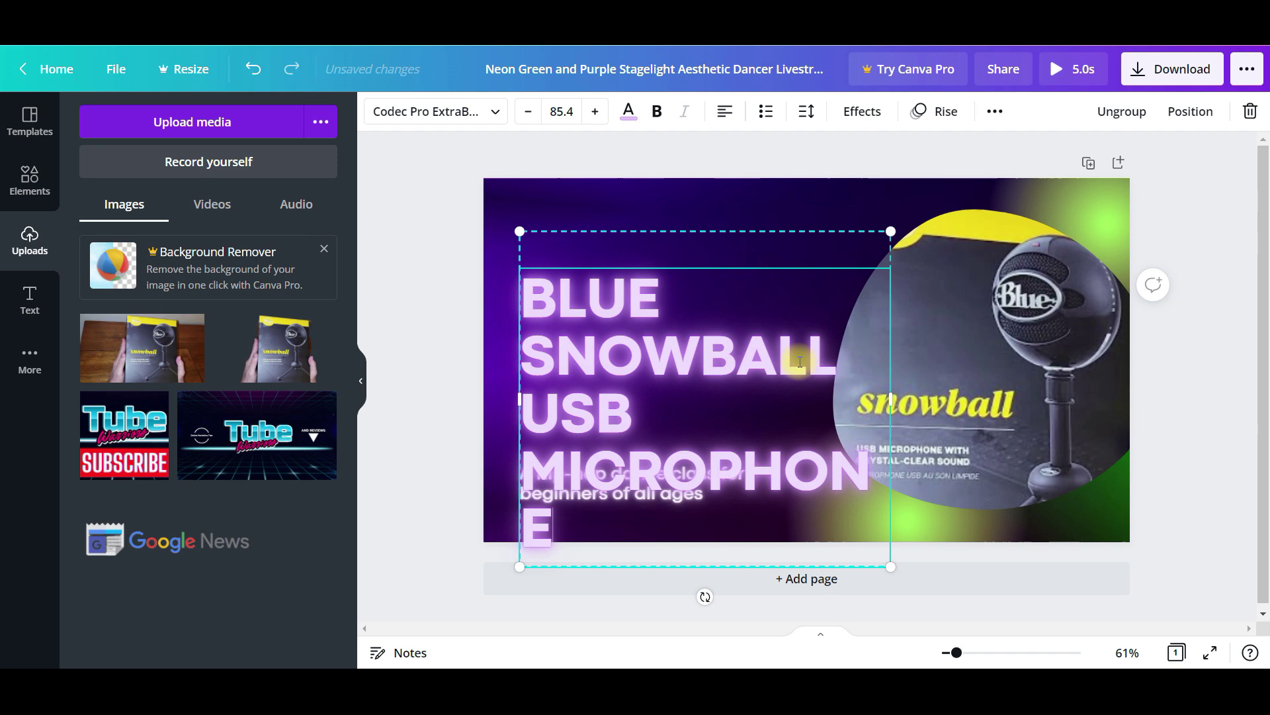
Widen the title box so "MICROPHONE" fits on one line, scale the text to size 73.7 and move it up beside the photo.
left_click_drag(637, 424, 525, 419)
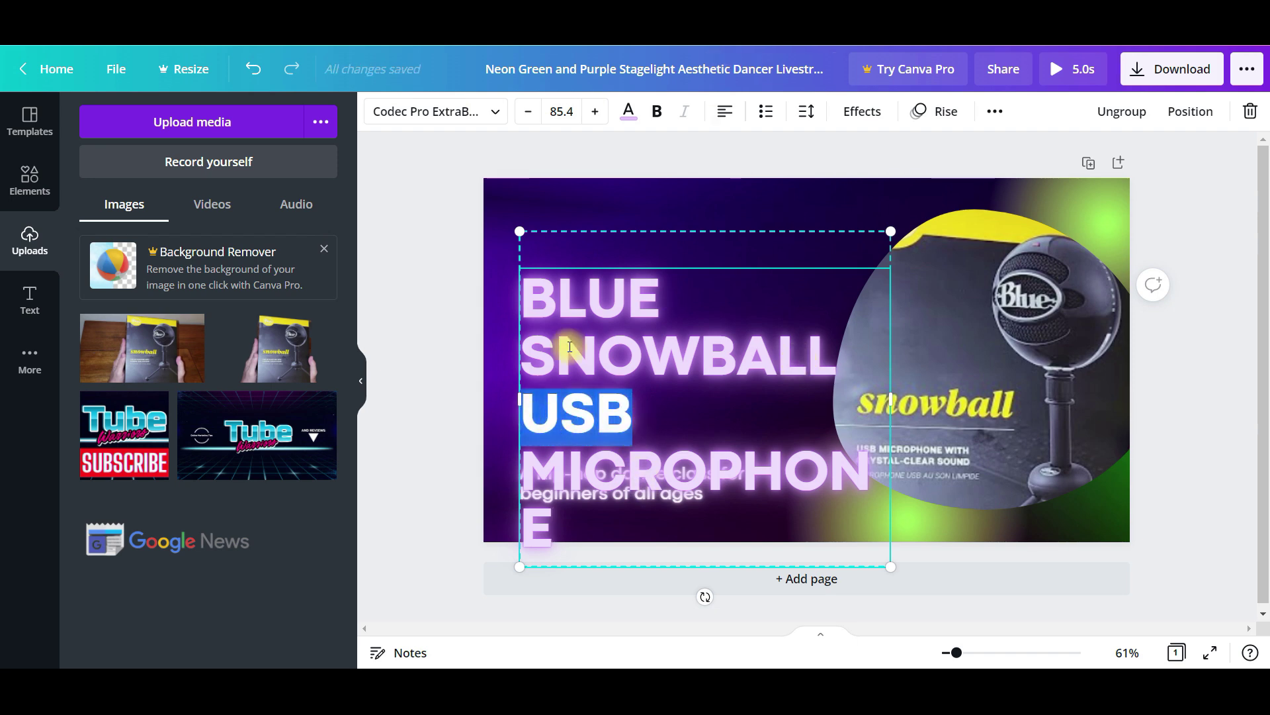
left_click_drag(503, 224, 475, 206)
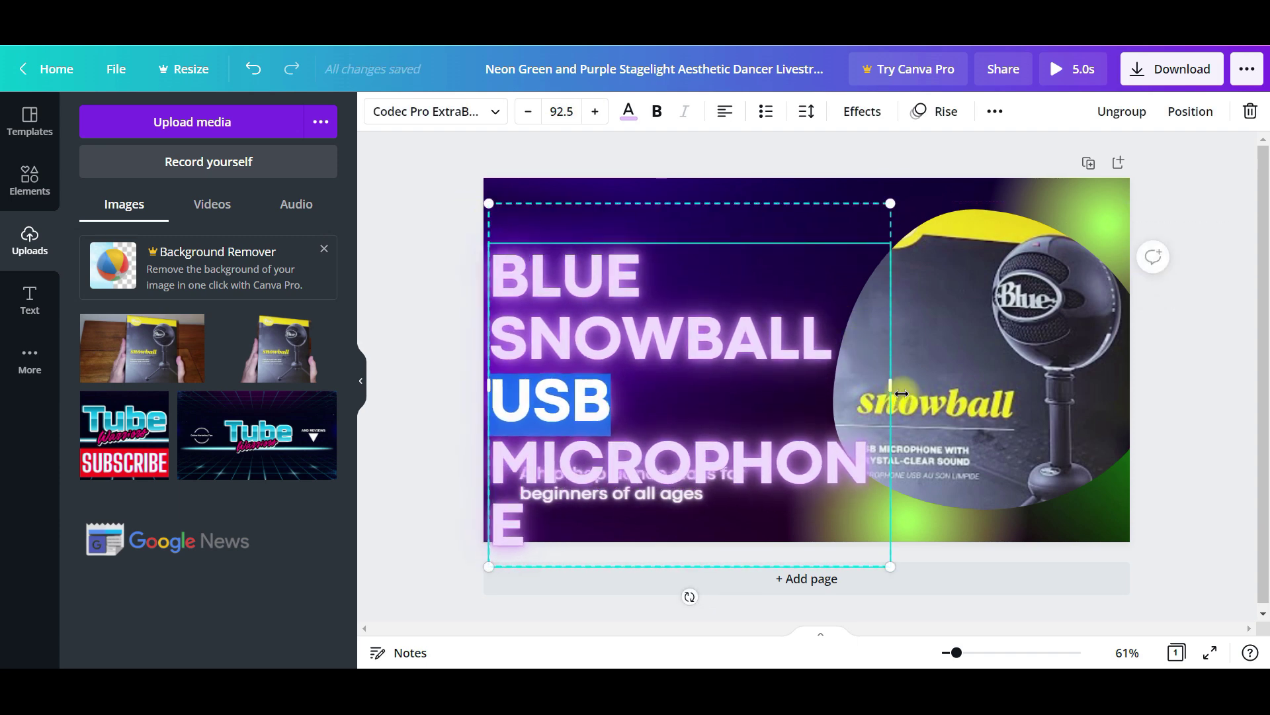
left_click_drag(896, 386, 945, 382)
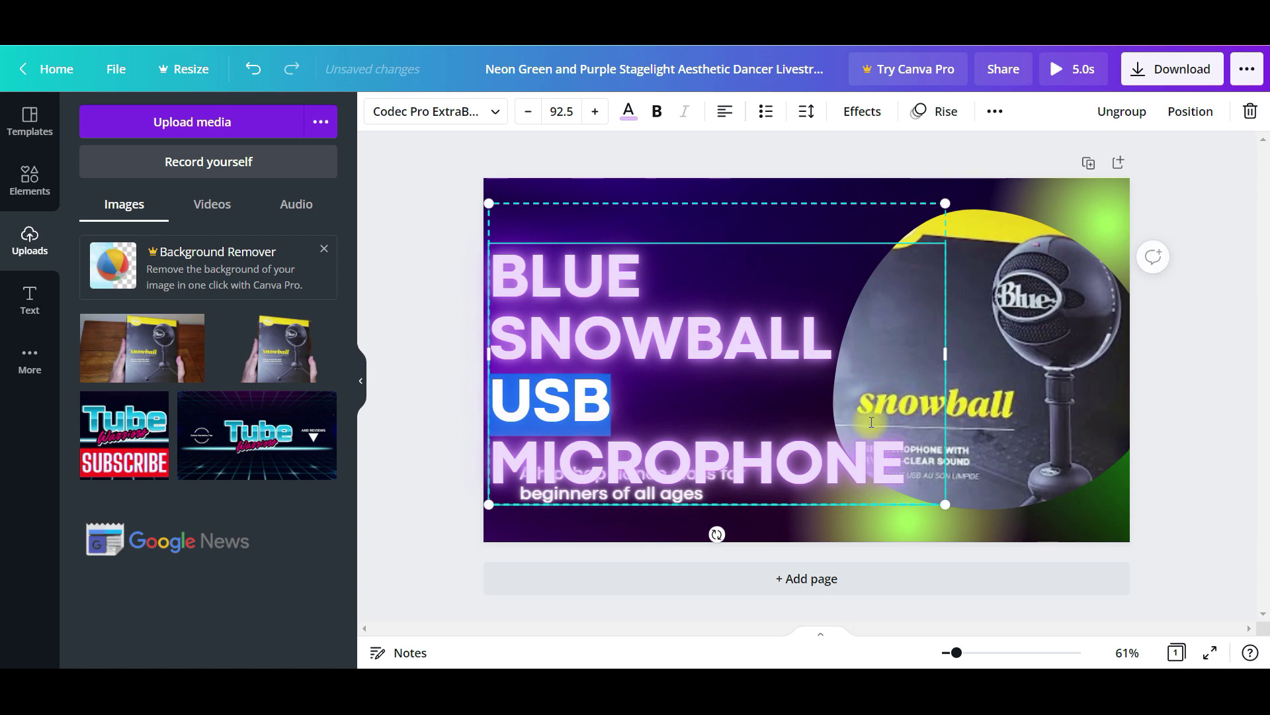
left_click_drag(945, 500, 872, 417)
left_click_drag(684, 235, 694, 213)
Remove the word "USB" from the title so it reads "BLUE SNOWBALL MICROPHONE".
left_click(566, 327)
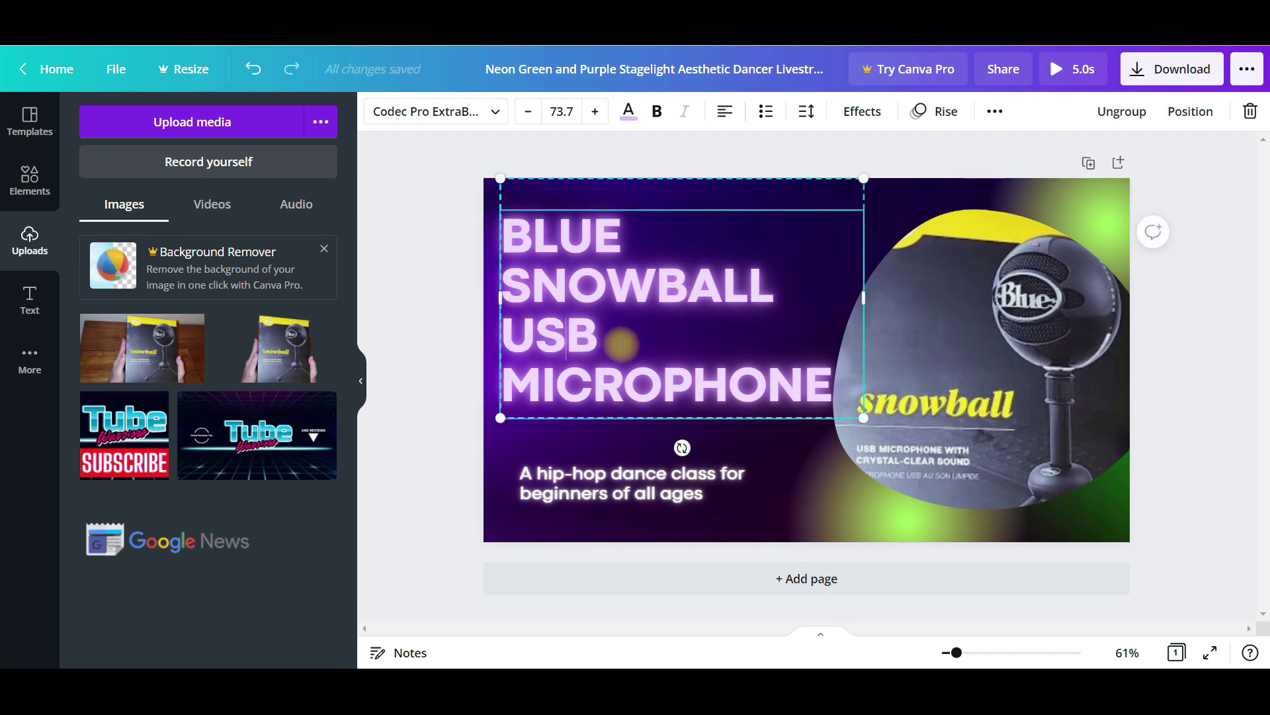
left_click_drag(625, 336, 514, 336)
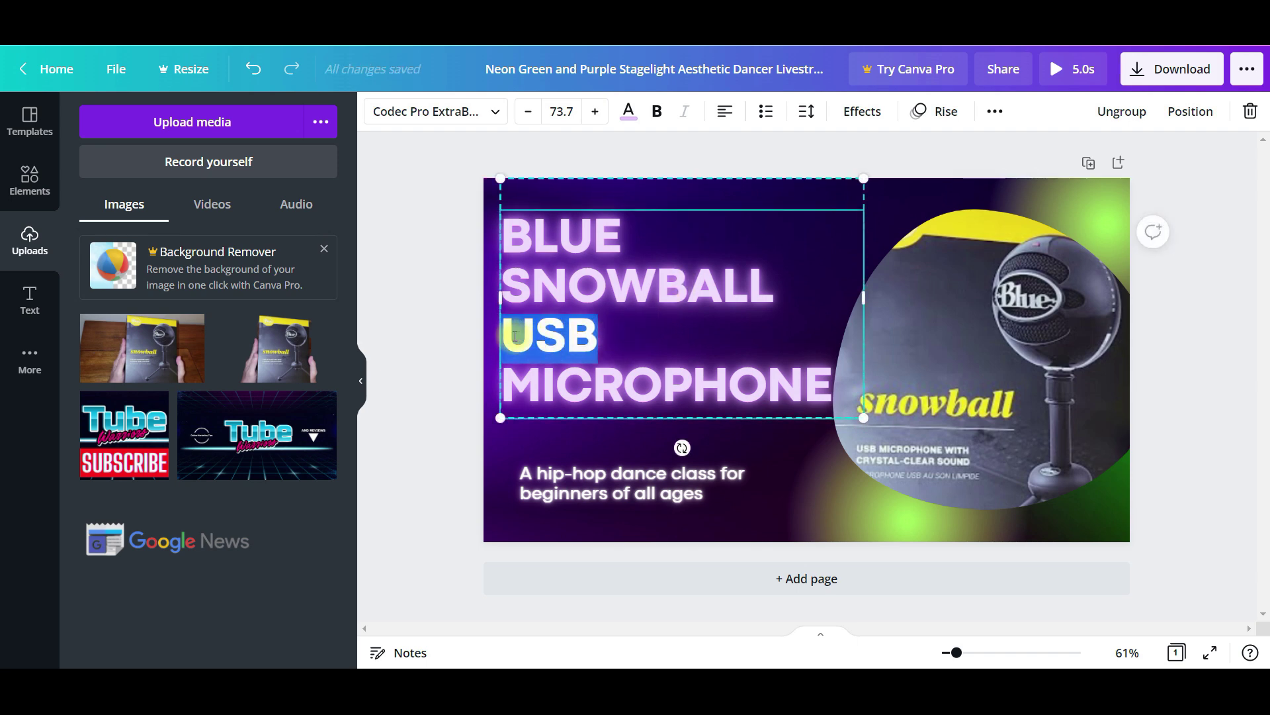
key("BackSpace")
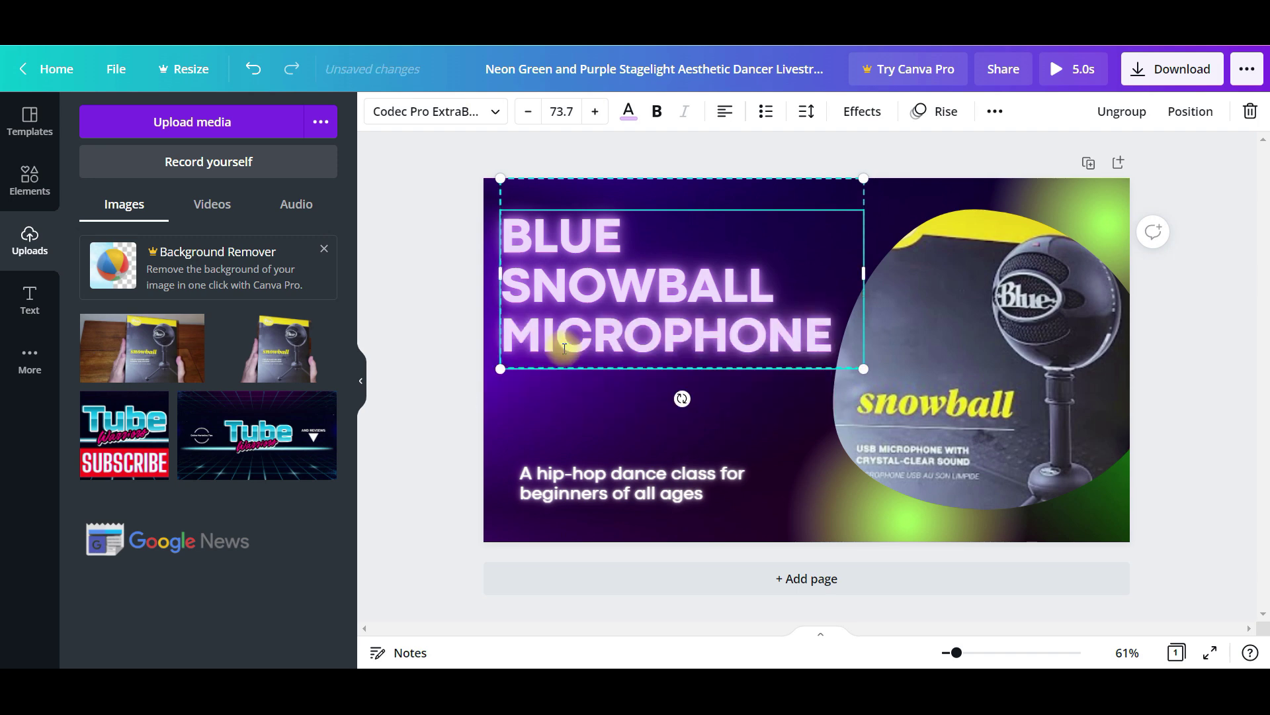
Replace the subtitle "A hip-hop dance class for beginners of all ages" with "UNBOXING".
double_click(617, 475)
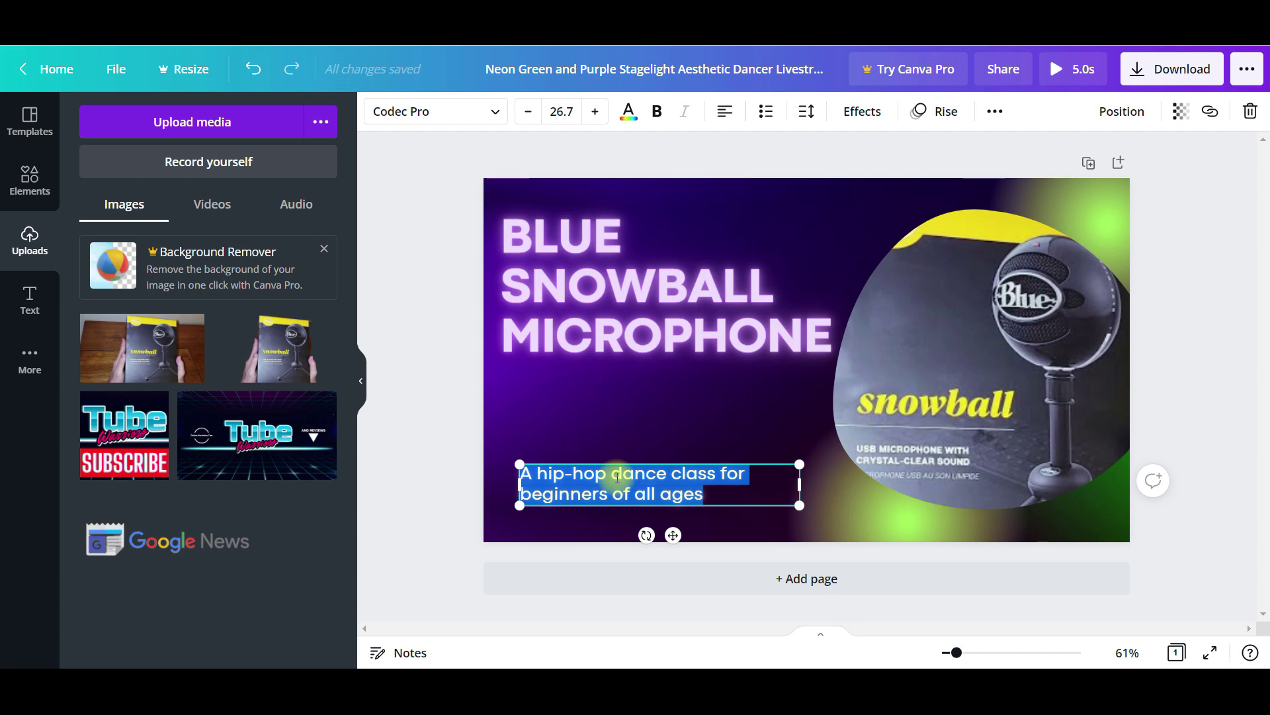
type("Un")
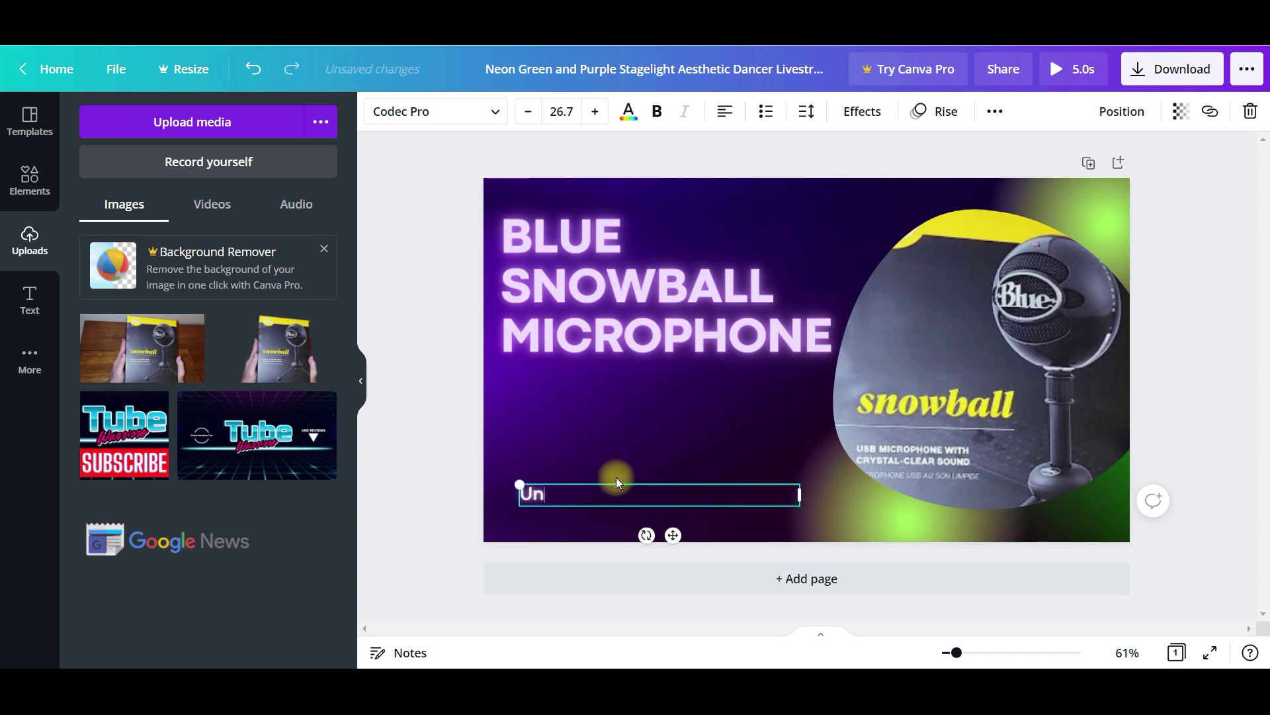
key("BackSpace")
type("NBOXING")
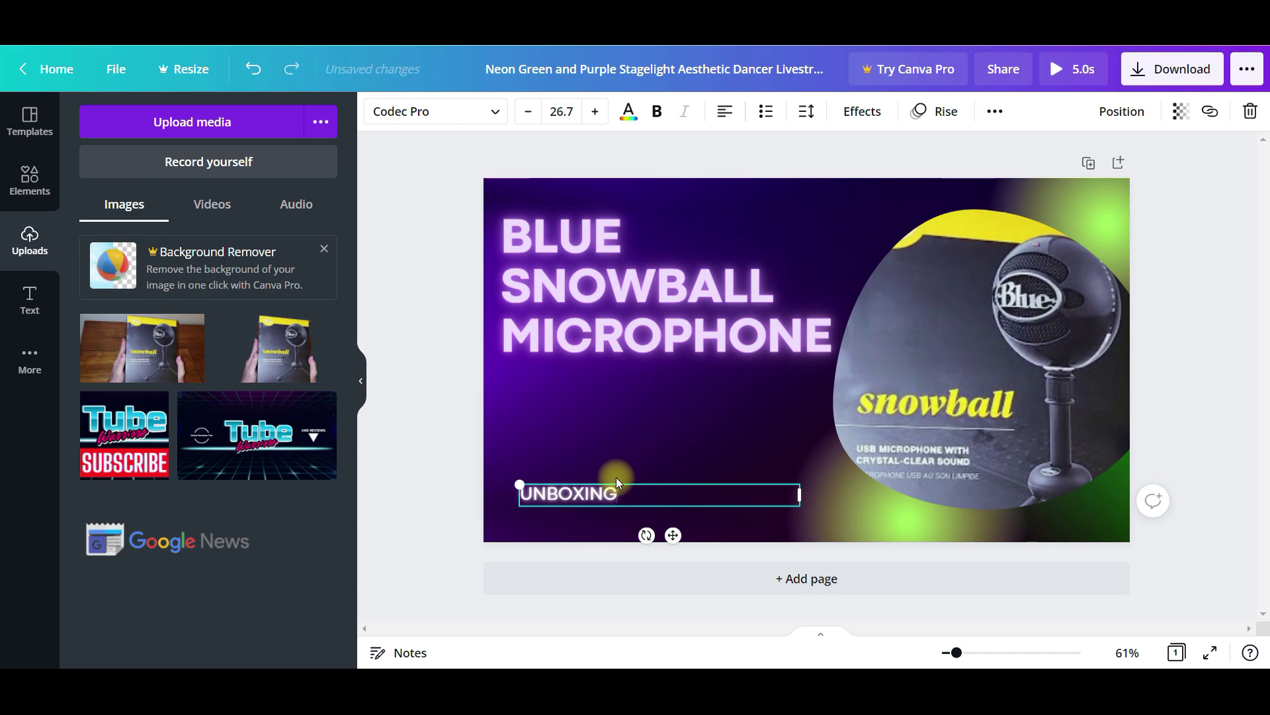
Color the subtitle with the document's light green and enlarge its text to size 38.7.
left_click(629, 111)
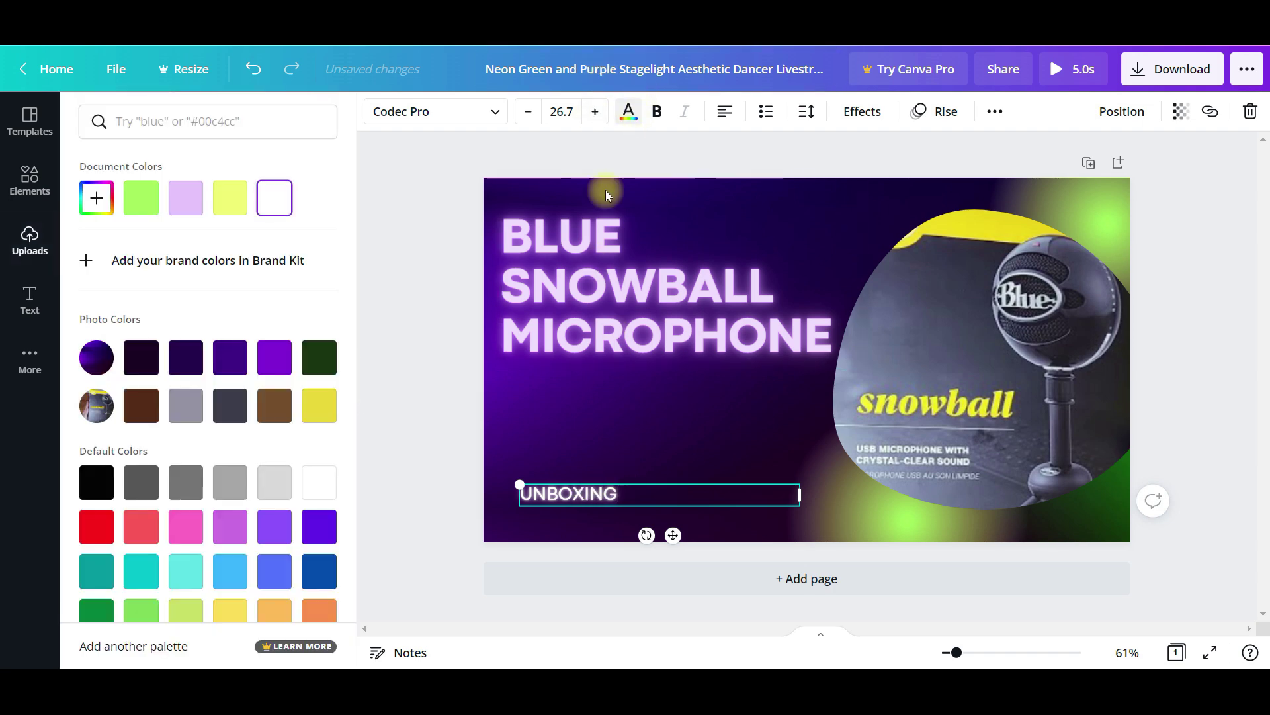
left_click(152, 208)
left_click_drag(519, 485, 502, 432)
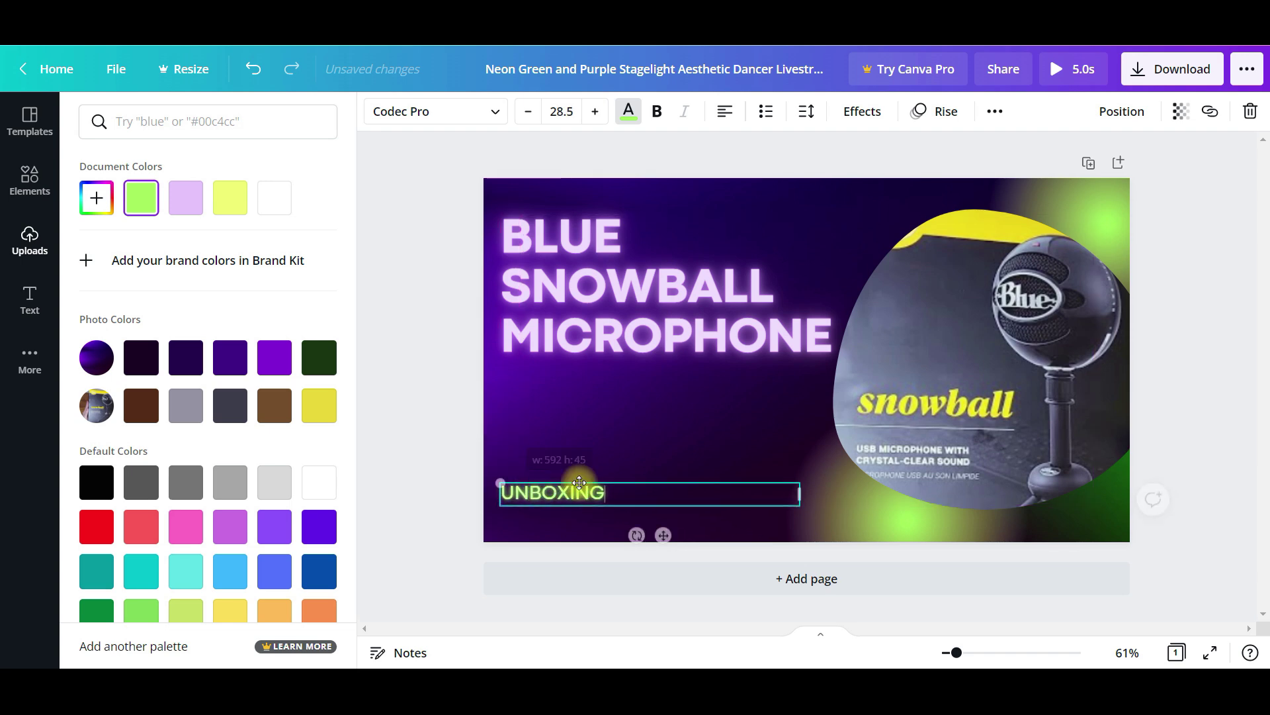
left_click_drag(799, 503, 906, 514)
Extend the subtitle to read "UNBOXING, SETUP AND TEST".
left_click(673, 491)
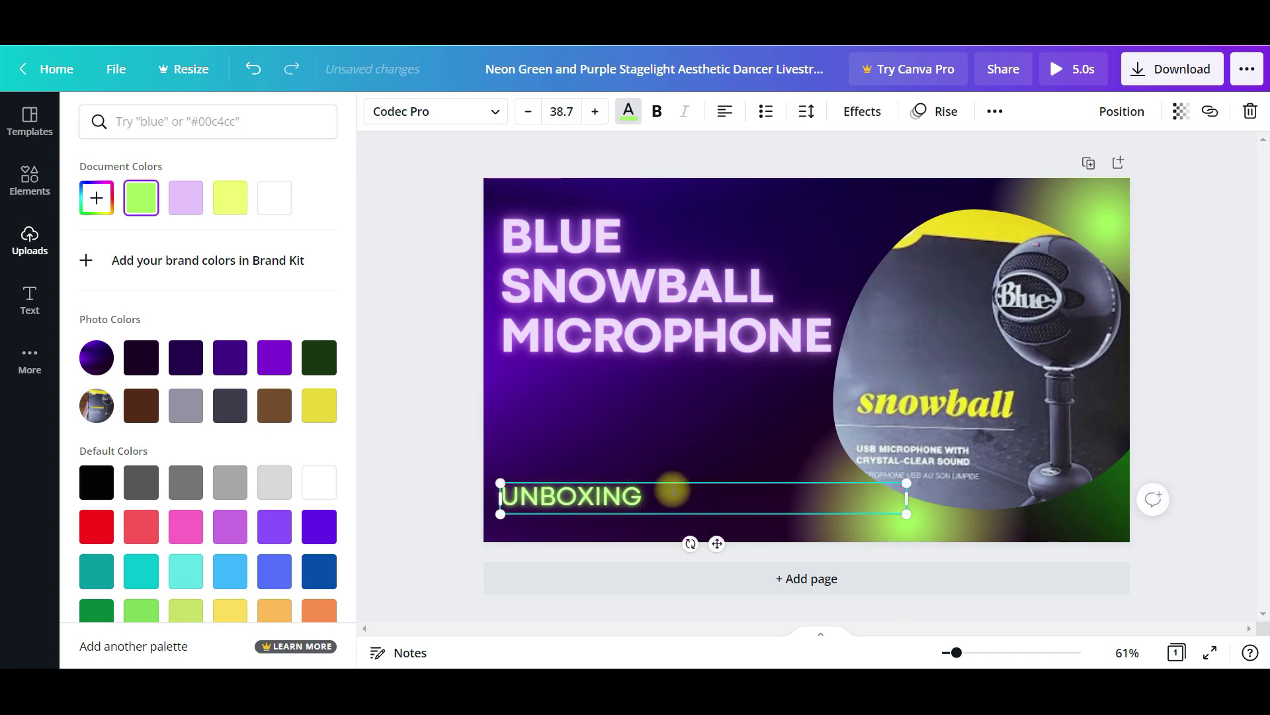
type("SETU")
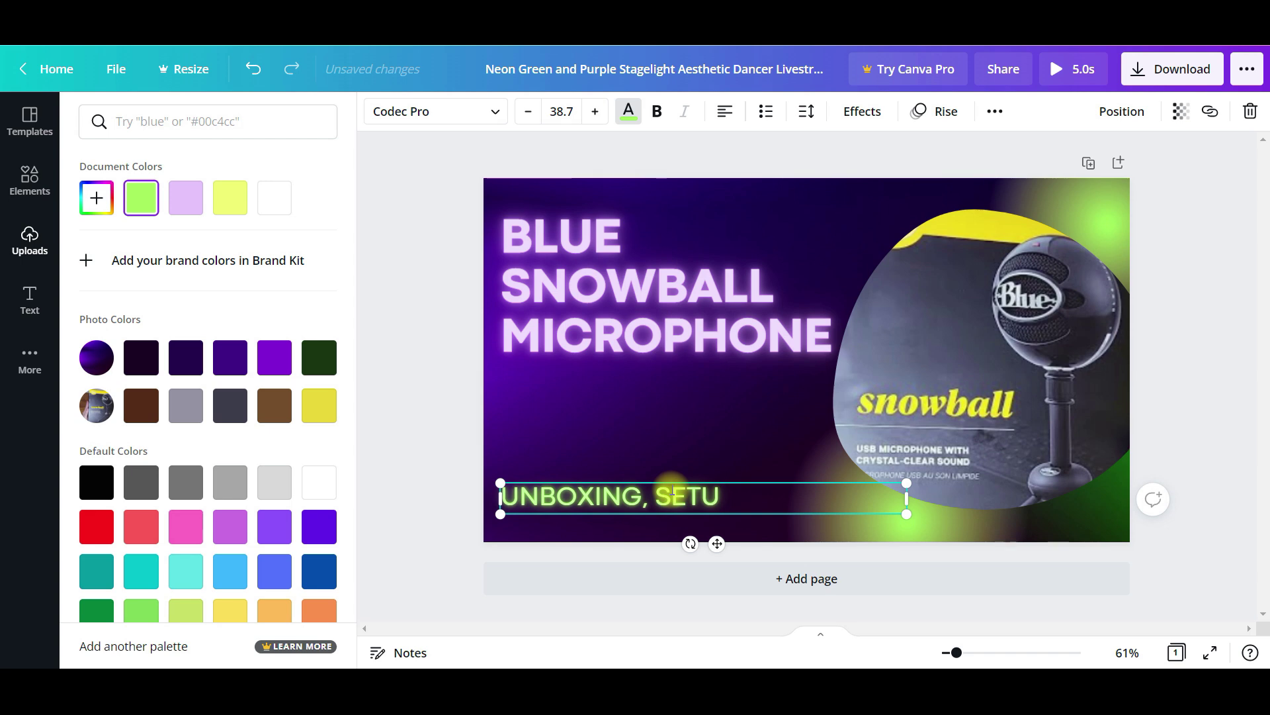
type("P AND TEST")
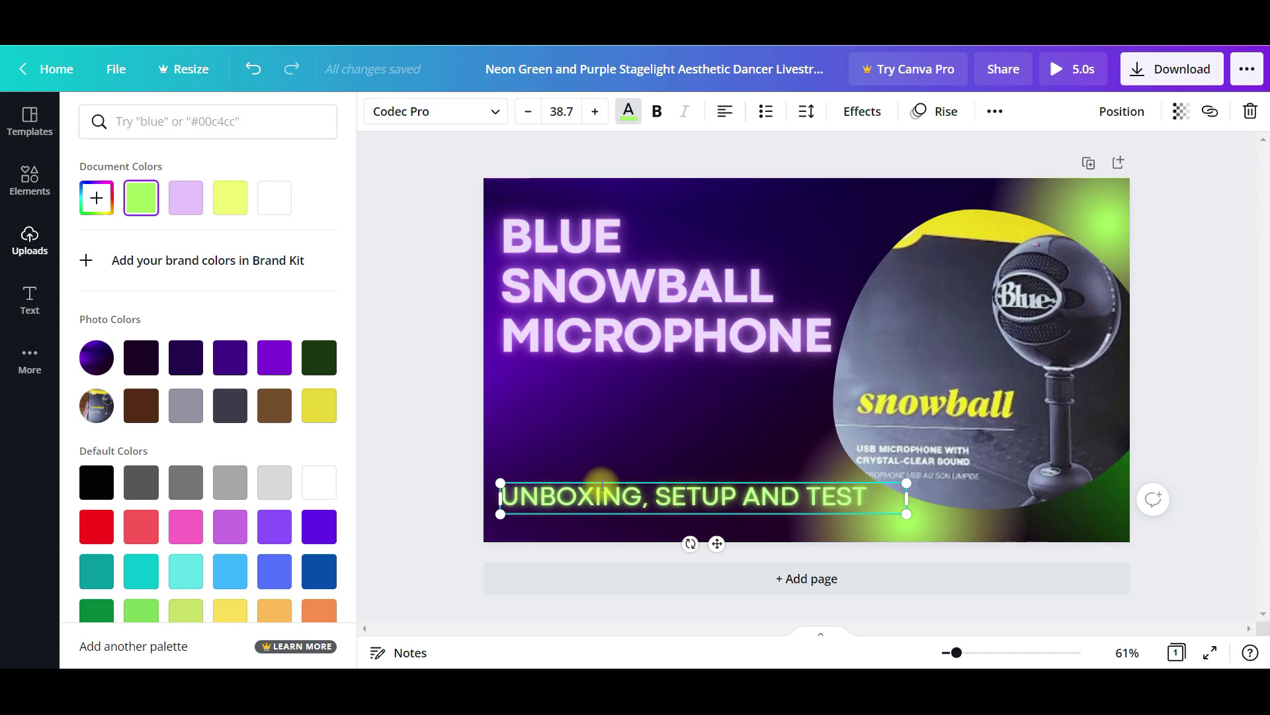
Move the subtitle up beneath the title and fit it on two lines, breaking before "AND TEST", at size 35.7.
left_click_drag(610, 482, 606, 408)
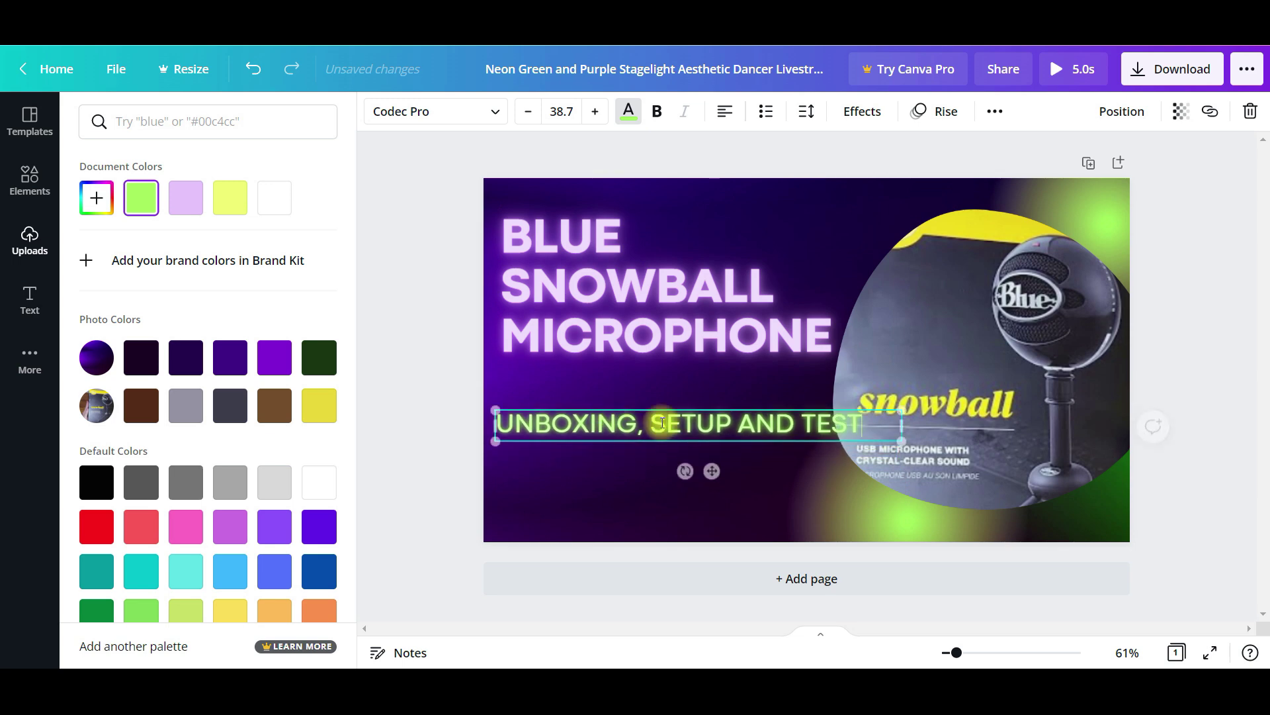
left_click(744, 424)
key("Return")
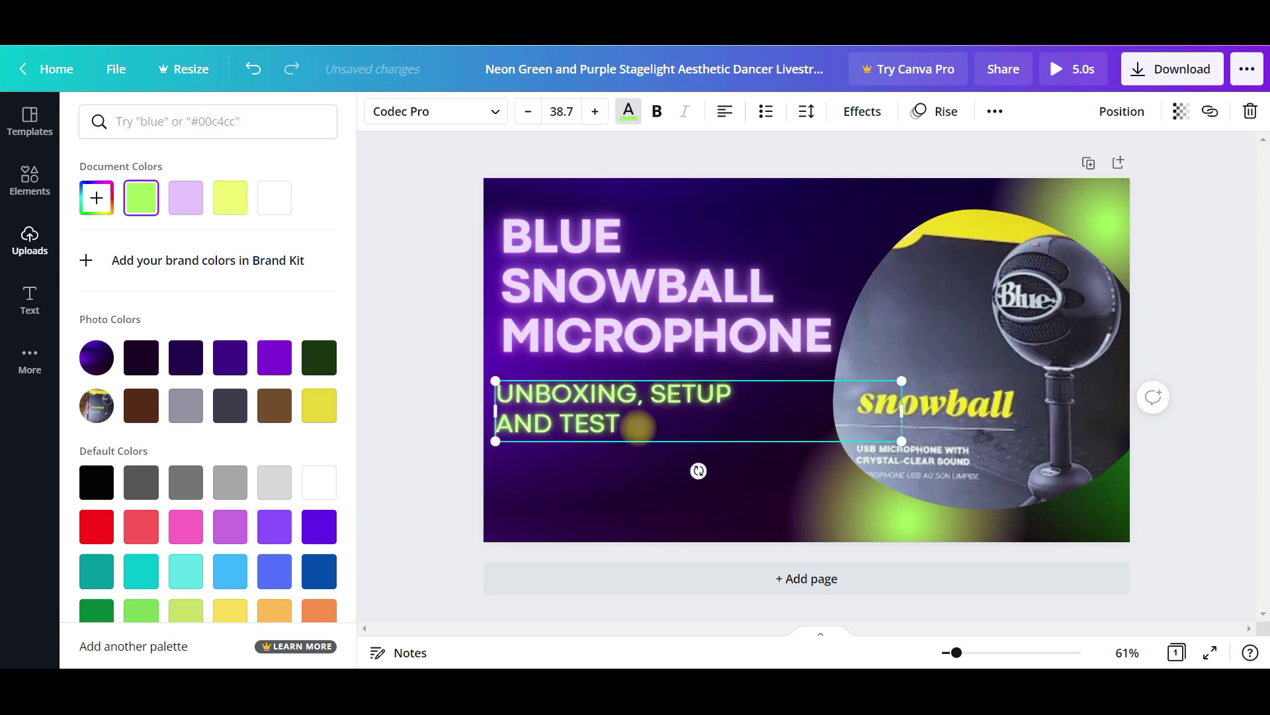
left_click_drag(901, 440, 870, 436)
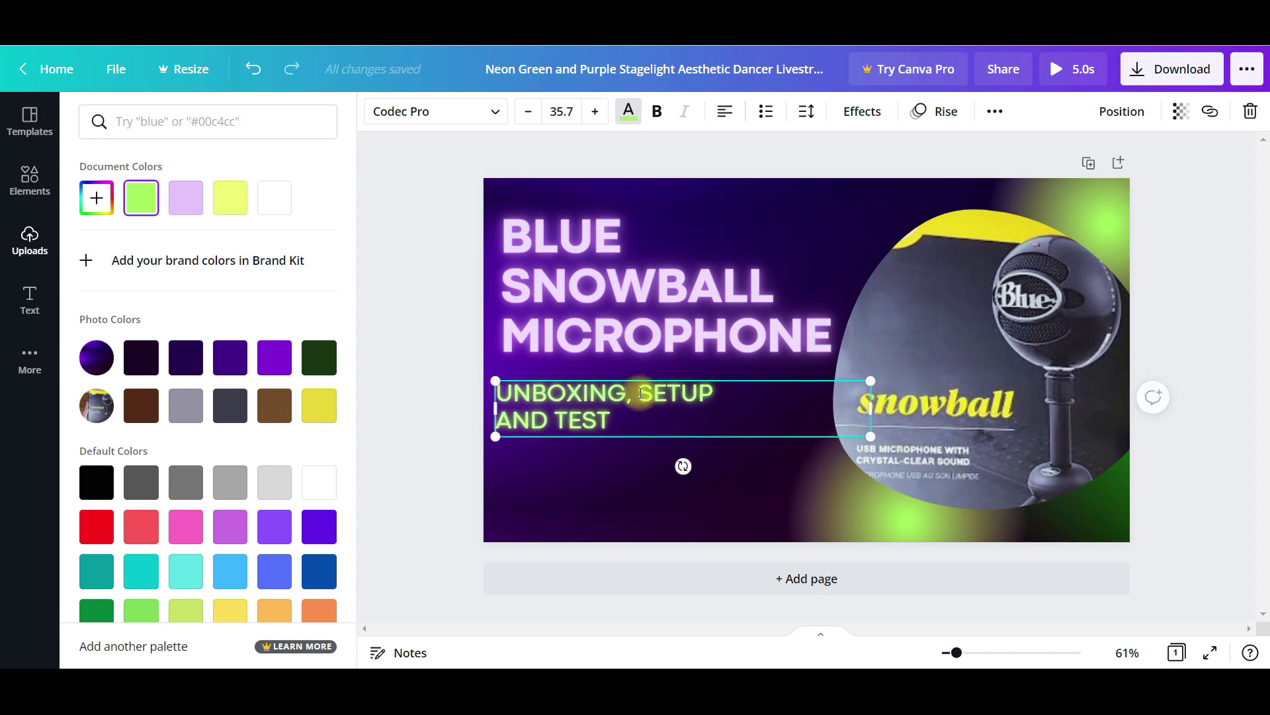
Try a line break after "UNBOXING," in the subtitle to stack it on three lines.
left_click(640, 392)
key("Return")
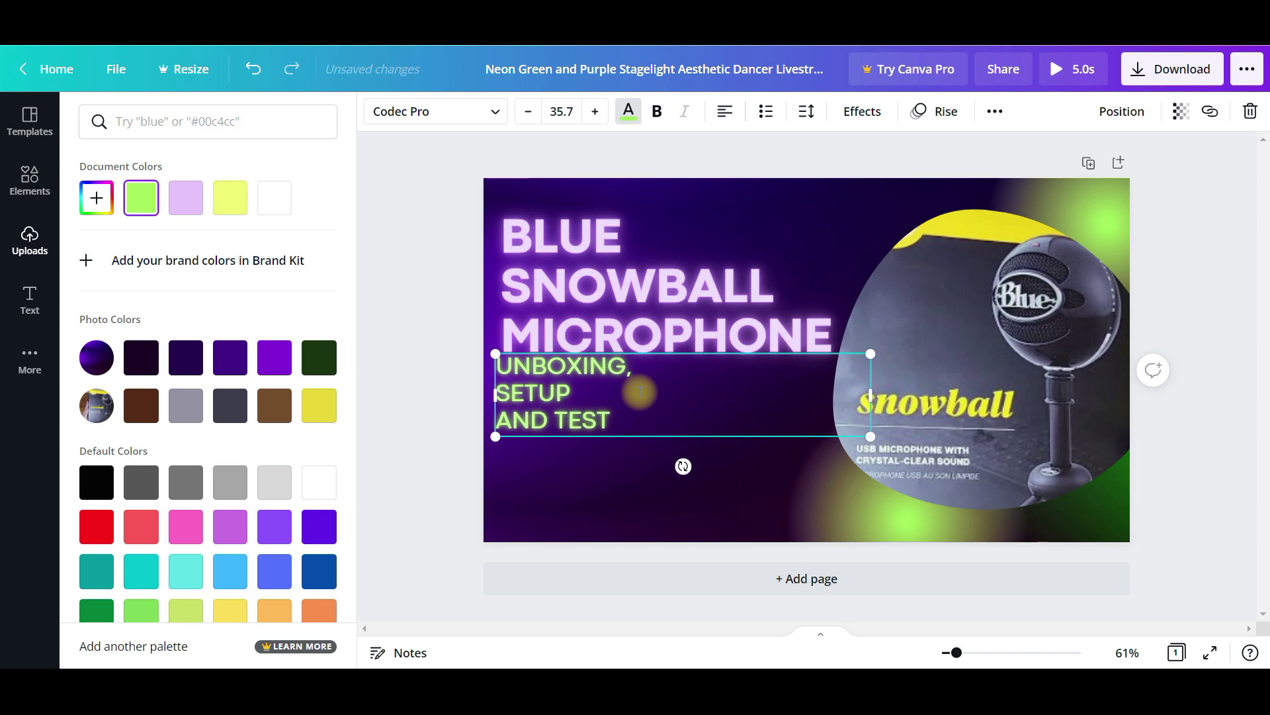
key("BackSpace")
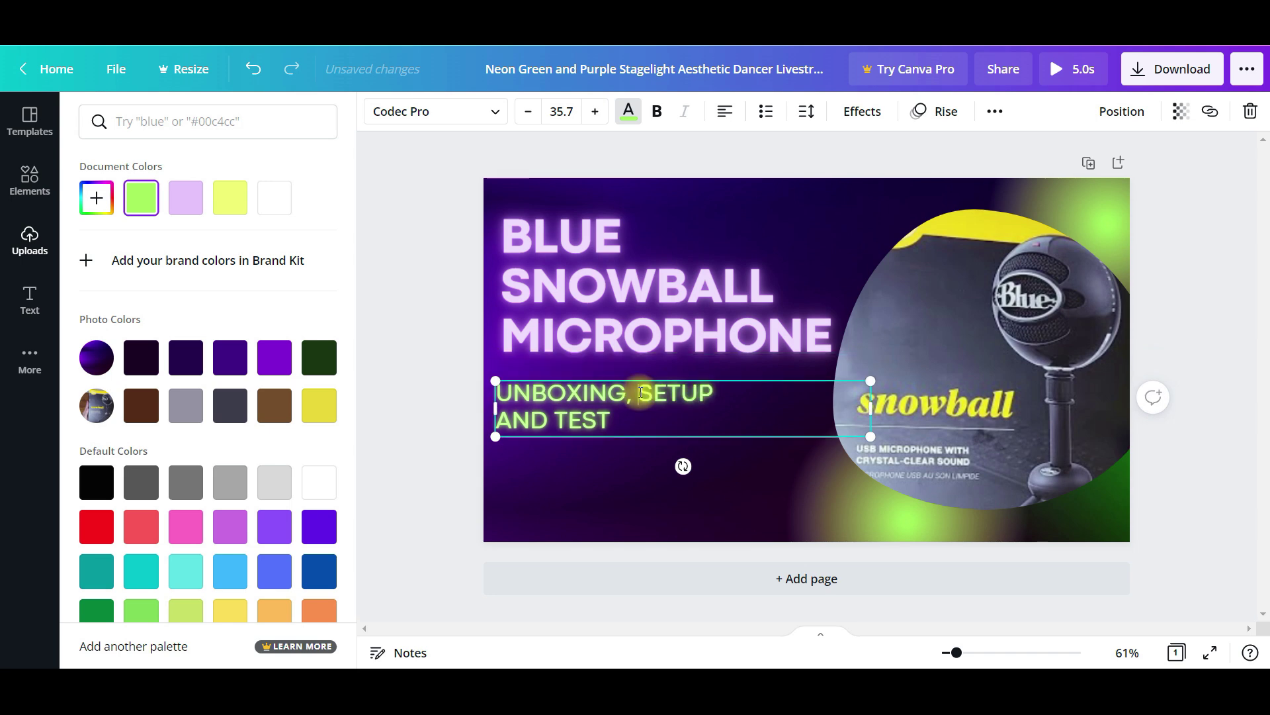
Rejoin the subtitle on one line at size 31 and shift it slightly down, aligned with the title's left edge.
left_click(748, 388)
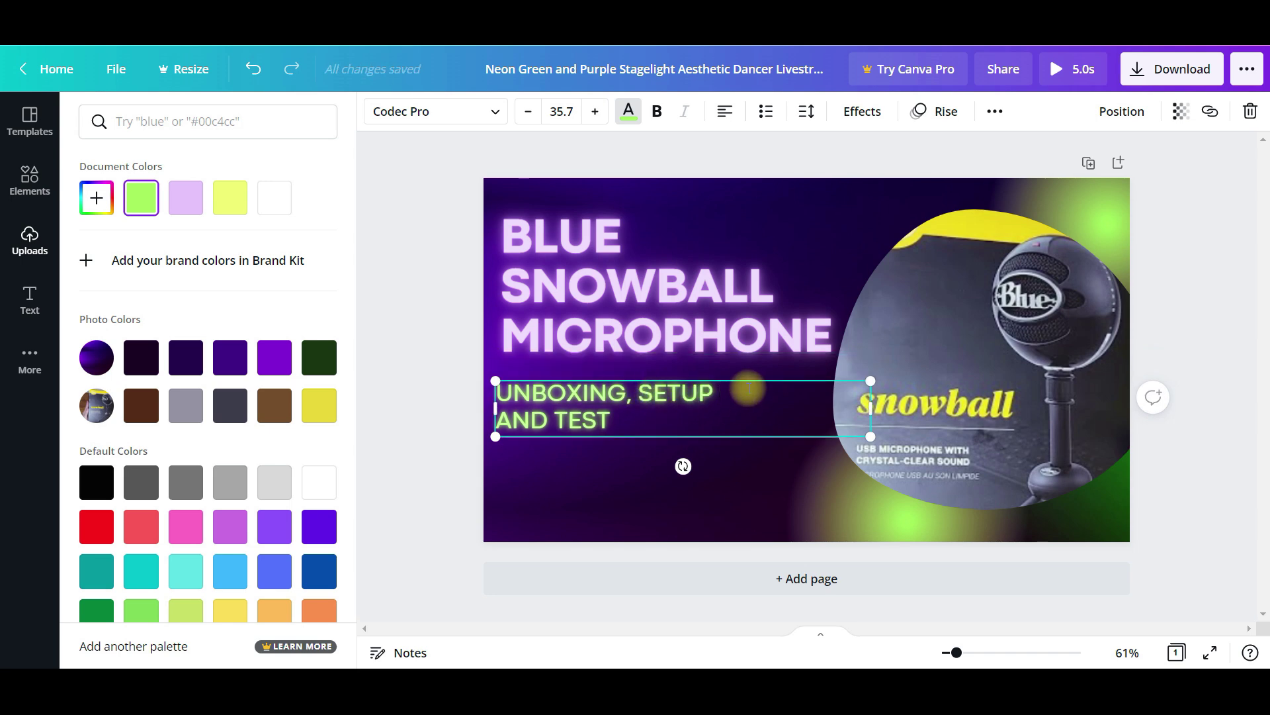
key("Delete")
left_click_drag(871, 436, 825, 432)
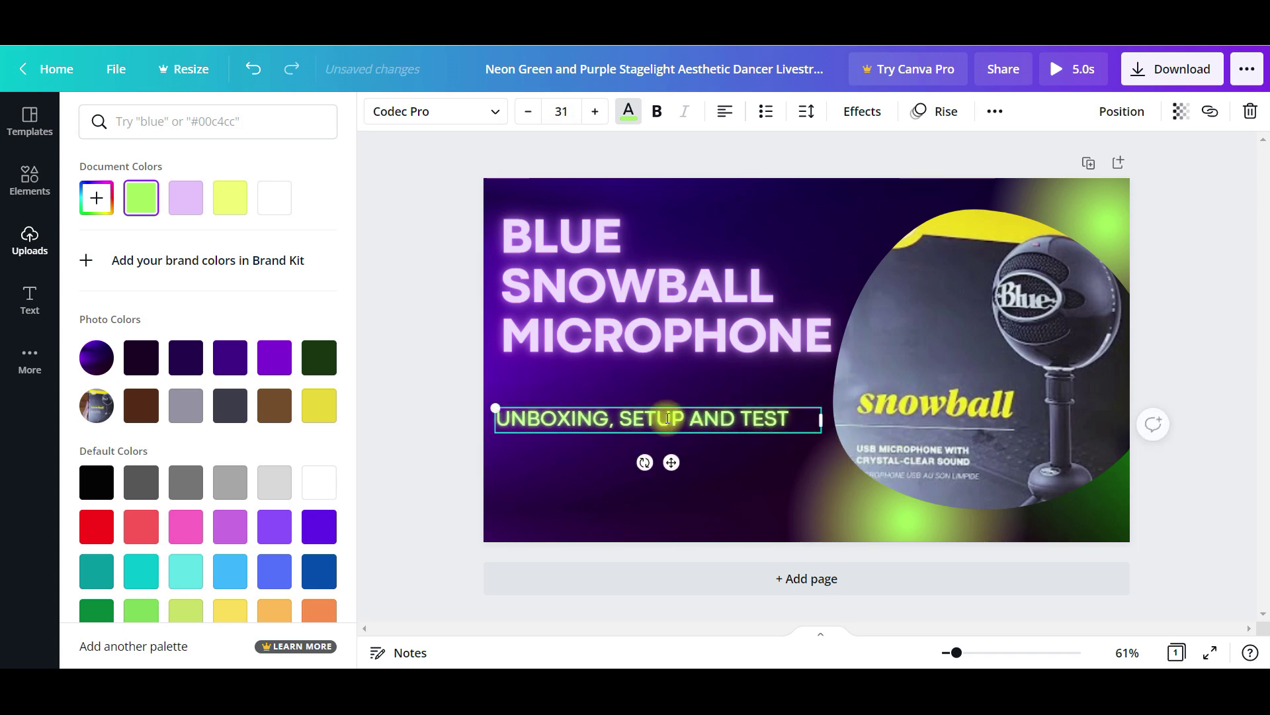
left_click_drag(666, 409, 674, 429)
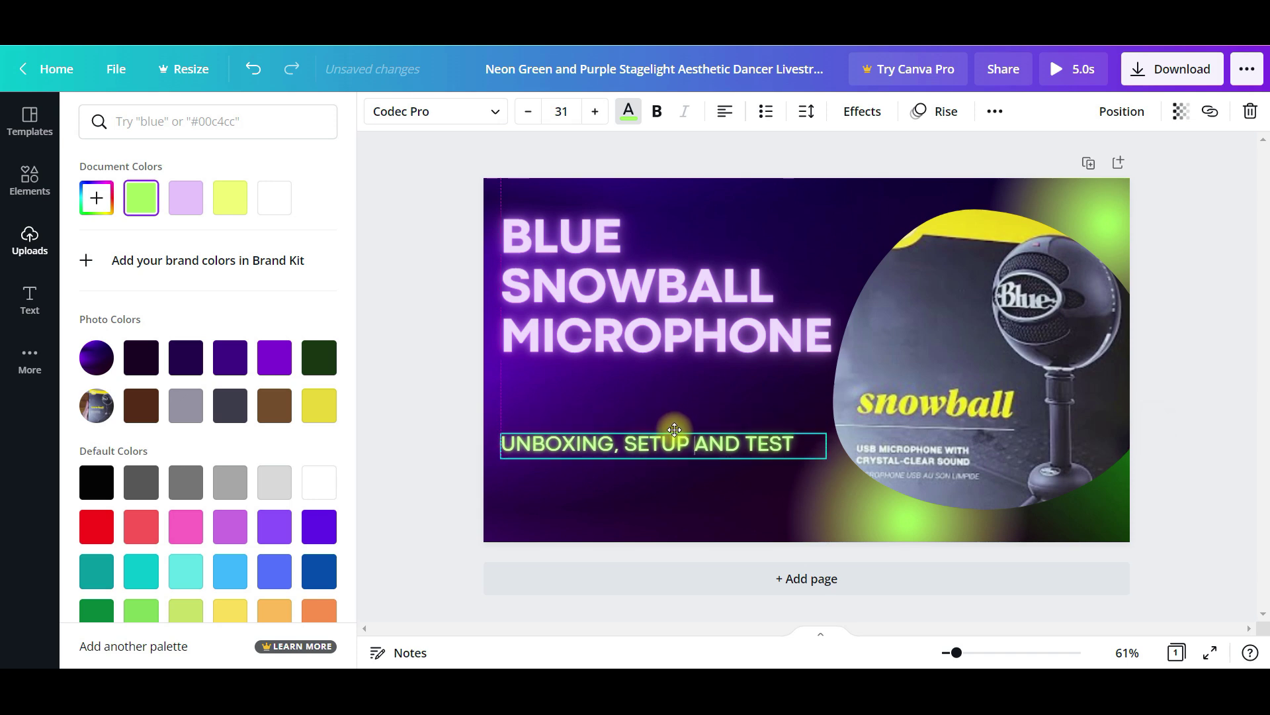
Lower the "BLUE SNOWBALL MICROPHONE" title slightly and change its text color to white.
left_click_drag(669, 329, 670, 348)
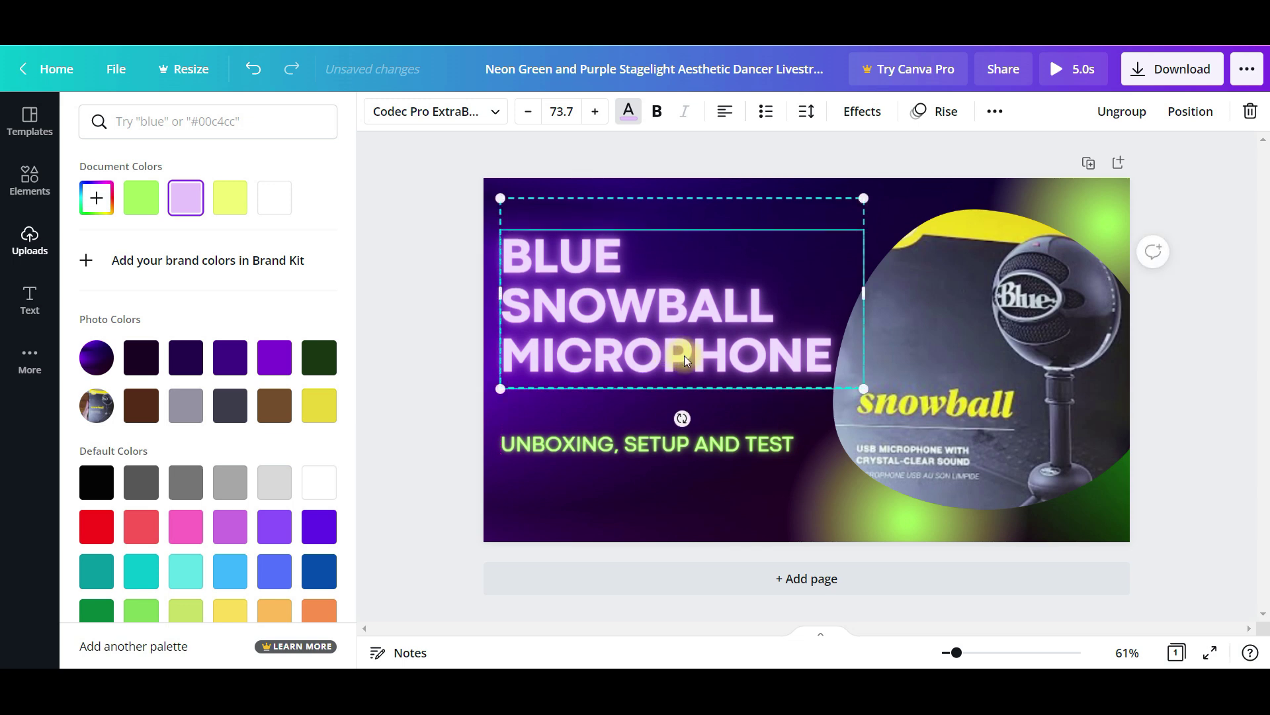
double_click(633, 340)
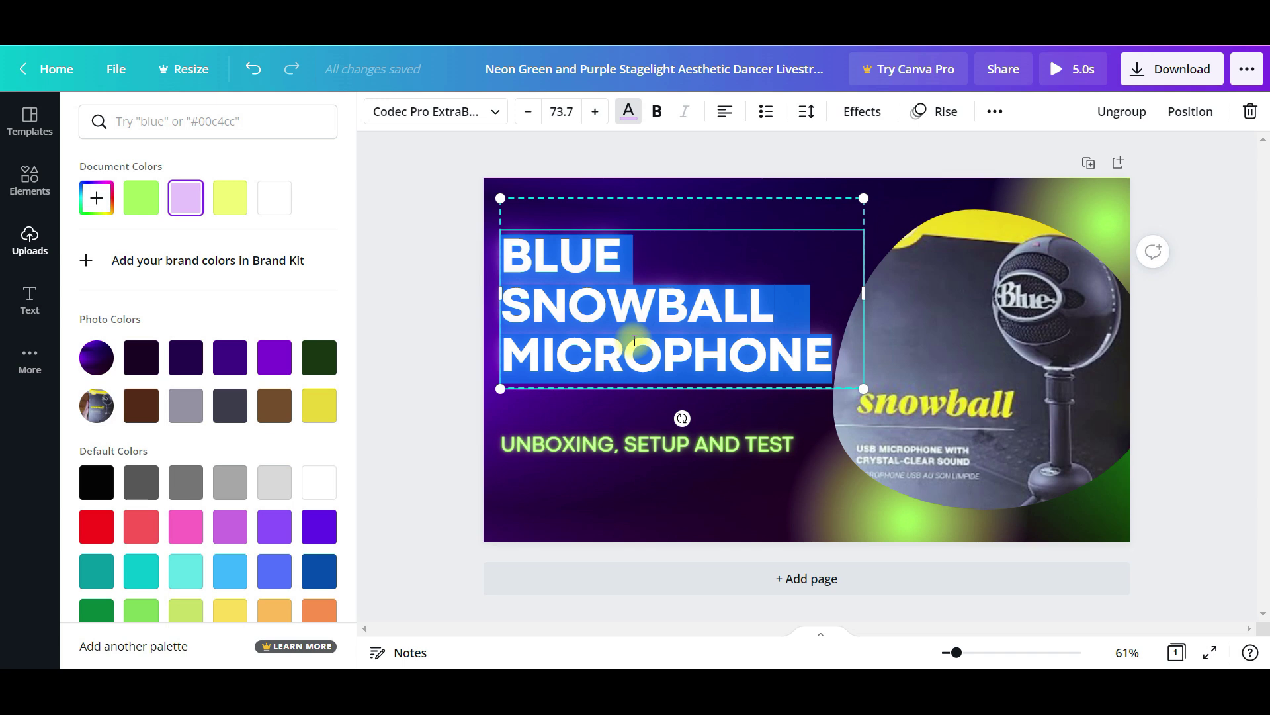
left_click(274, 198)
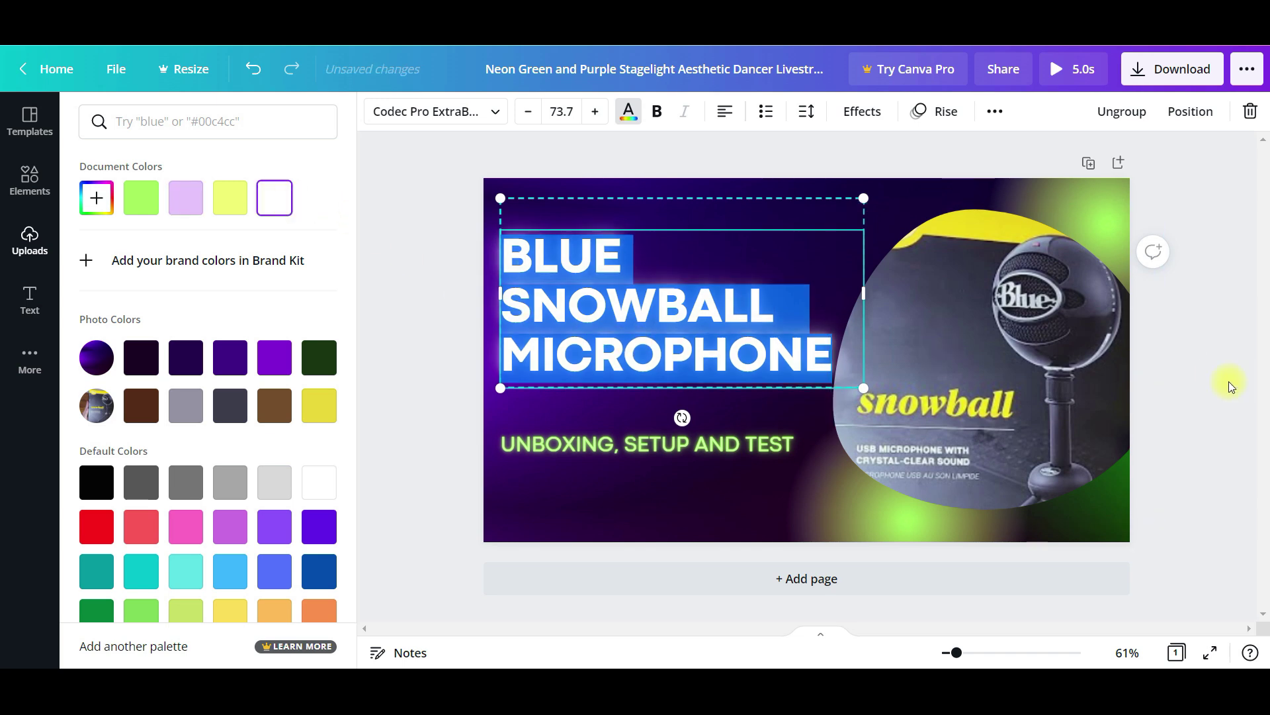
key("Escape")
left_click(926, 519)
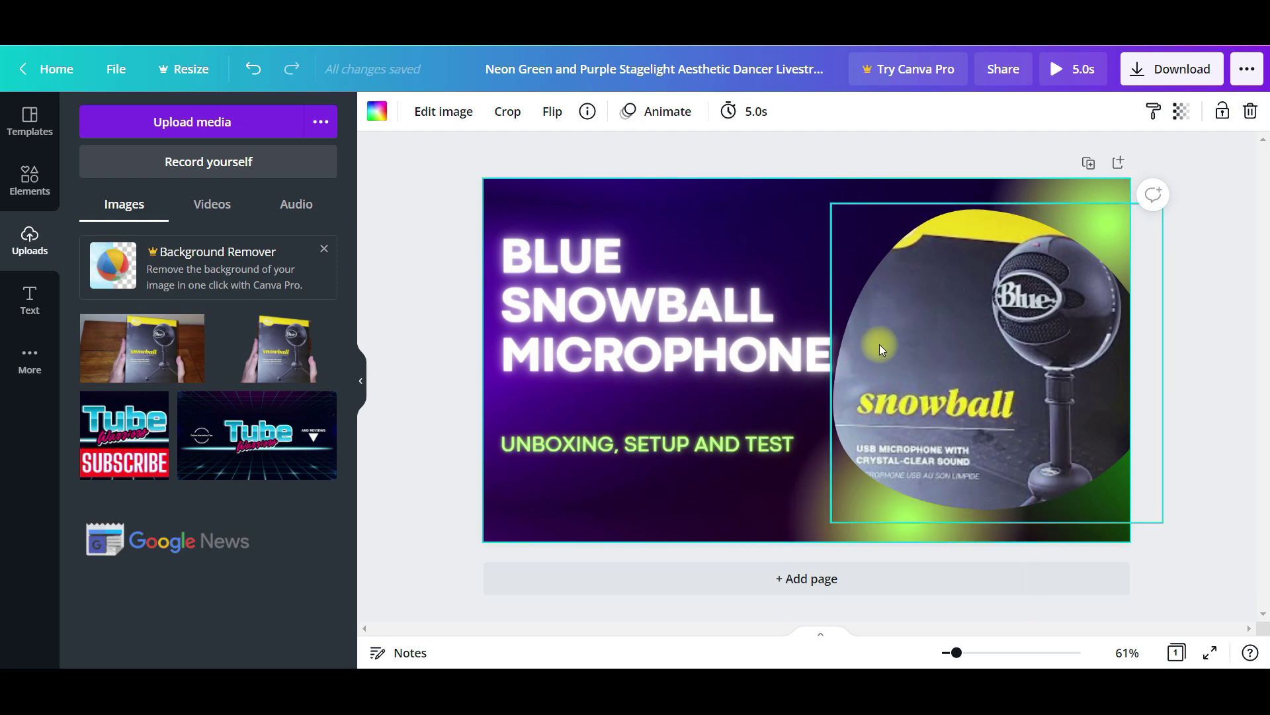
left_click(728, 485)
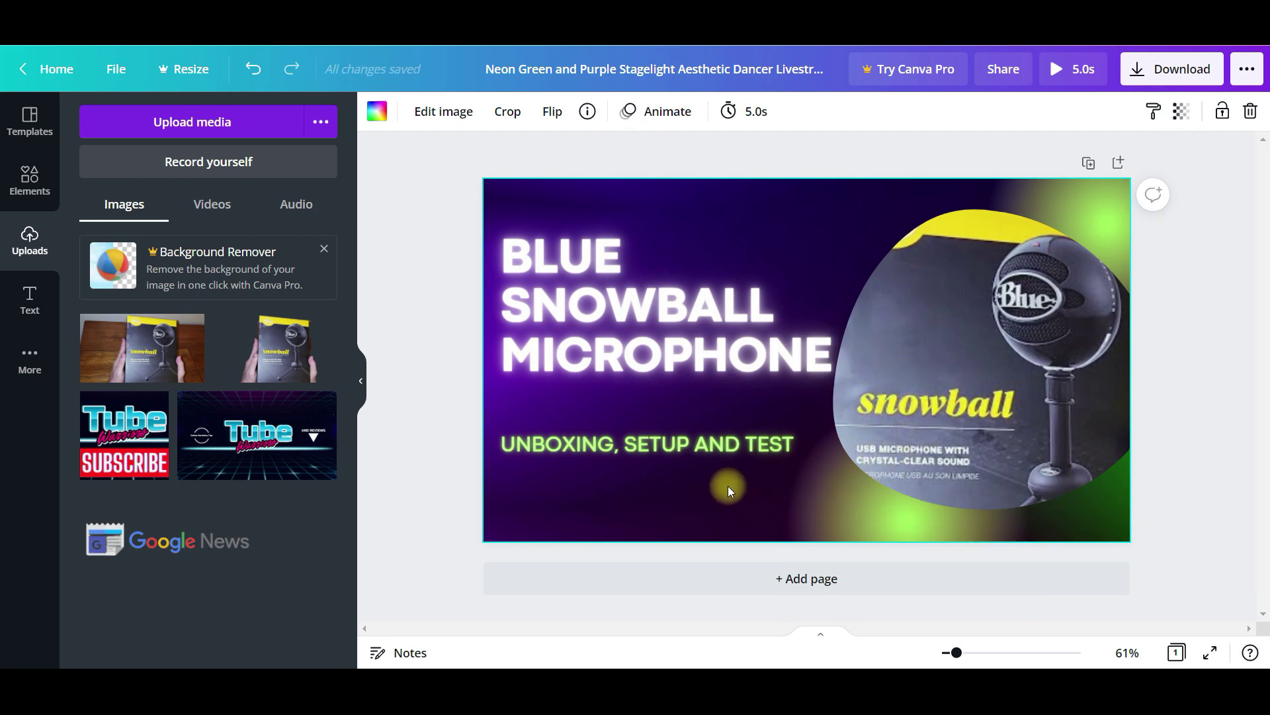
Try the Glitch effect on the "UNBOXING, SETUP AND TEST" subtitle and compare its two color combinations.
left_click(723, 450)
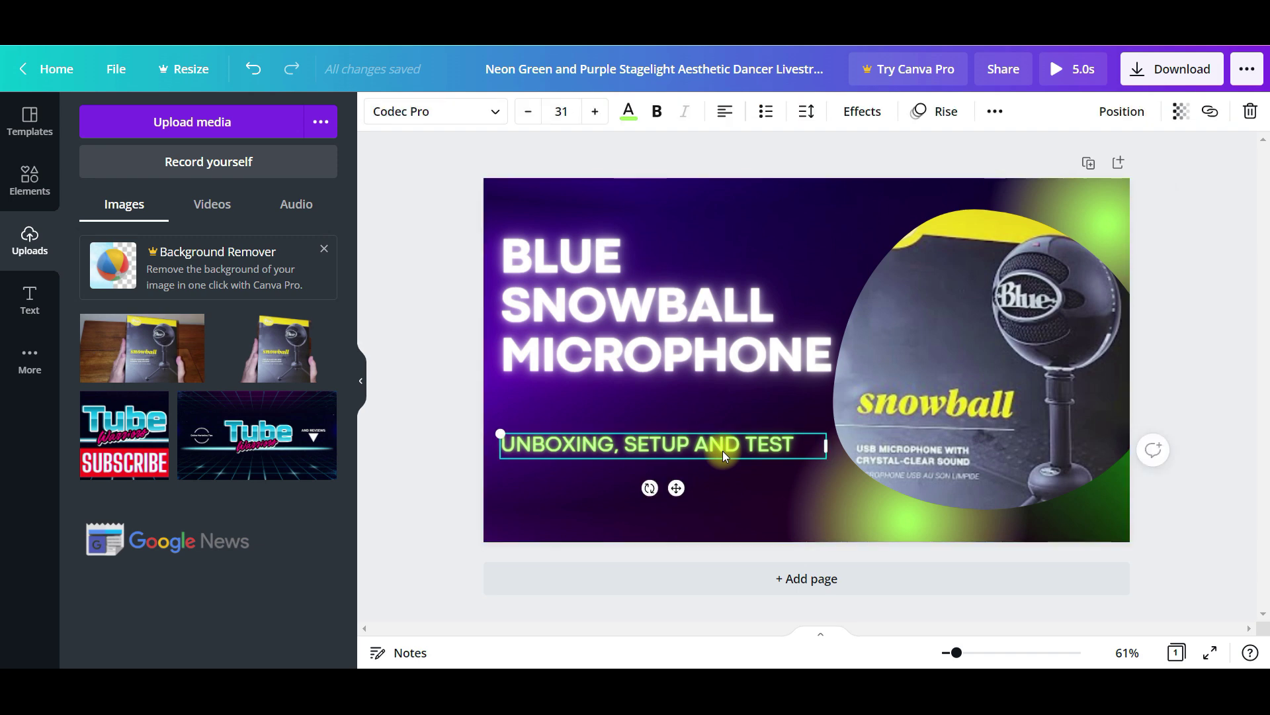
left_click(861, 111)
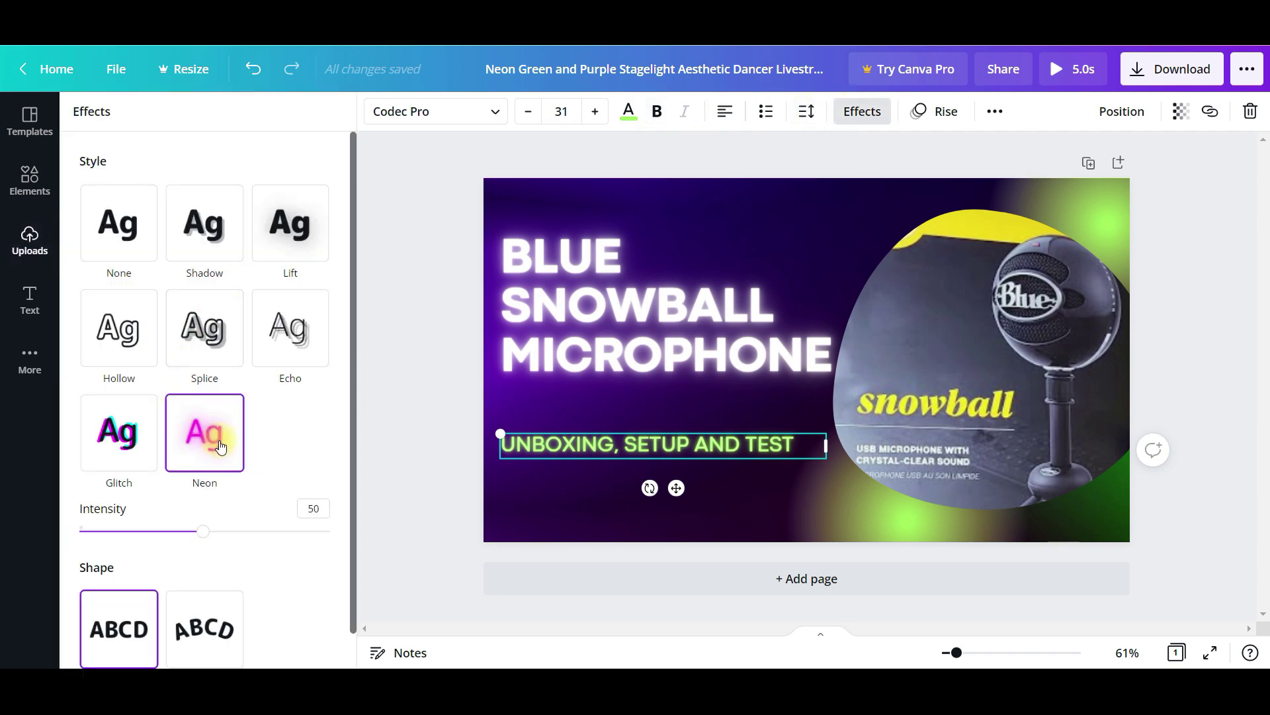
left_click(133, 446)
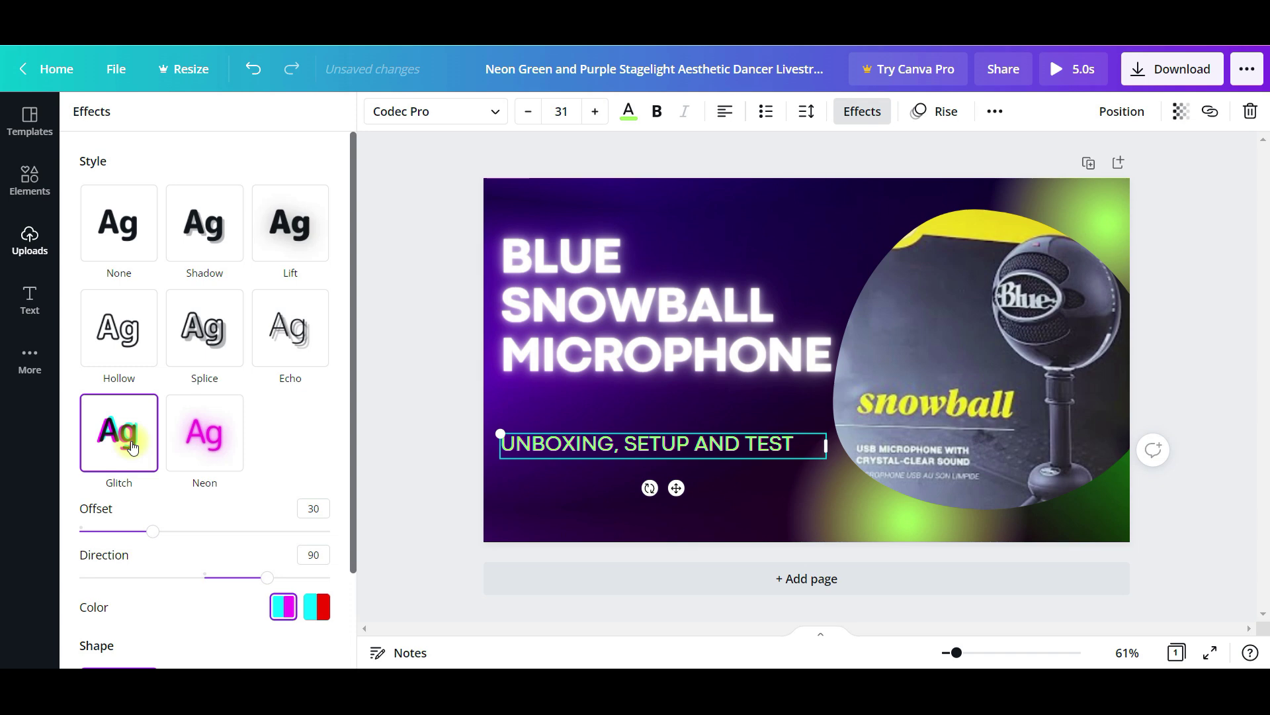
scroll(132, 446, "down", 2)
scroll(141, 430, "down", 1)
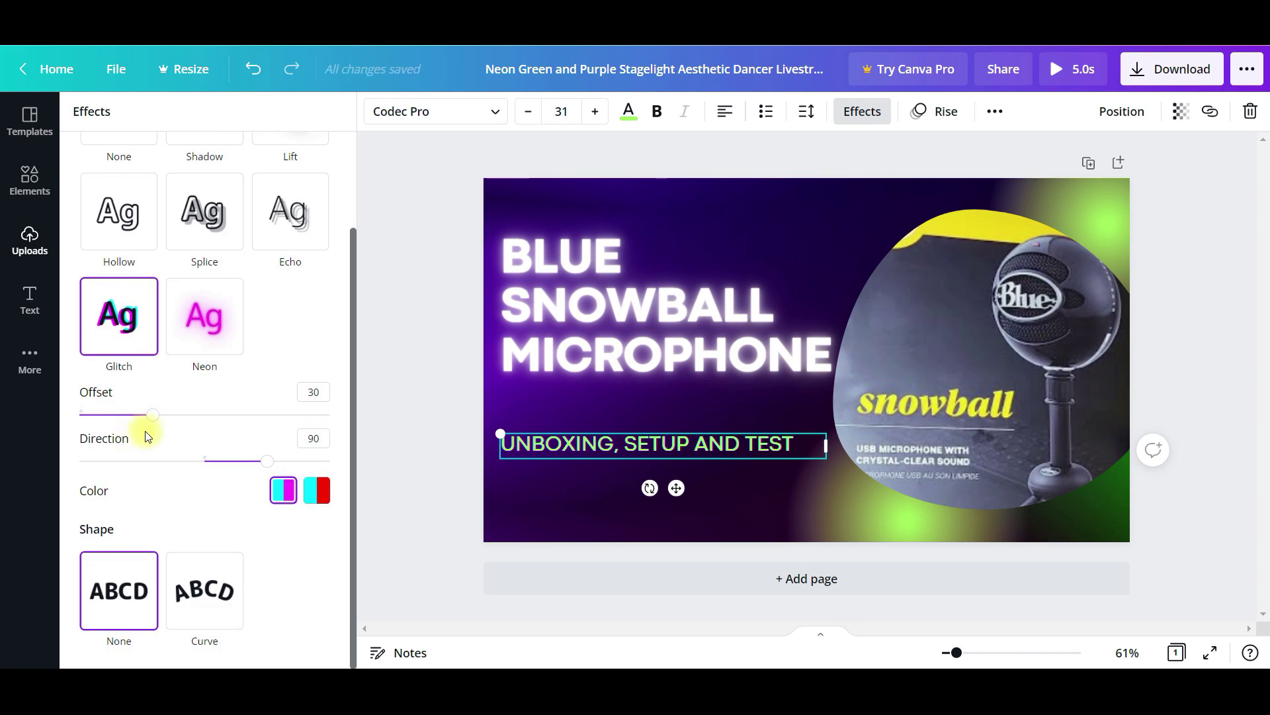
mouse_move(154, 415)
left_mouse_down()
mouse_move(238, 424)
mouse_move(155, 434)
left_mouse_up()
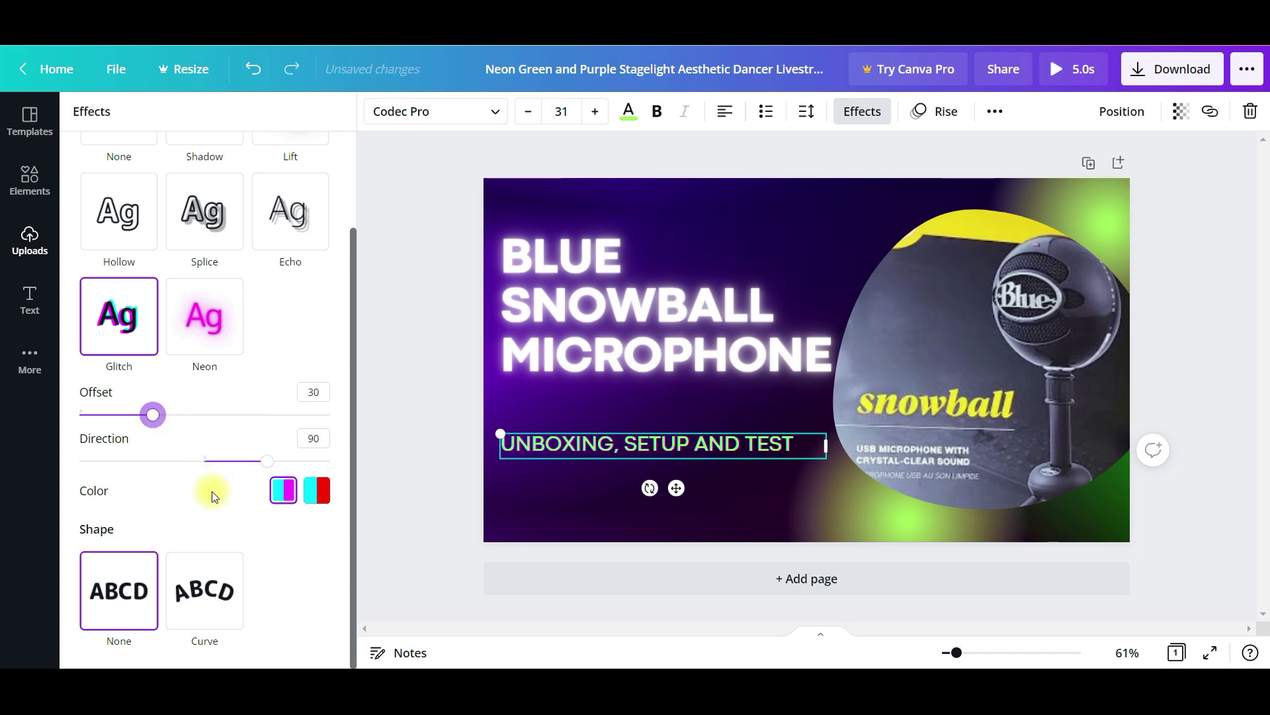
left_click(316, 491)
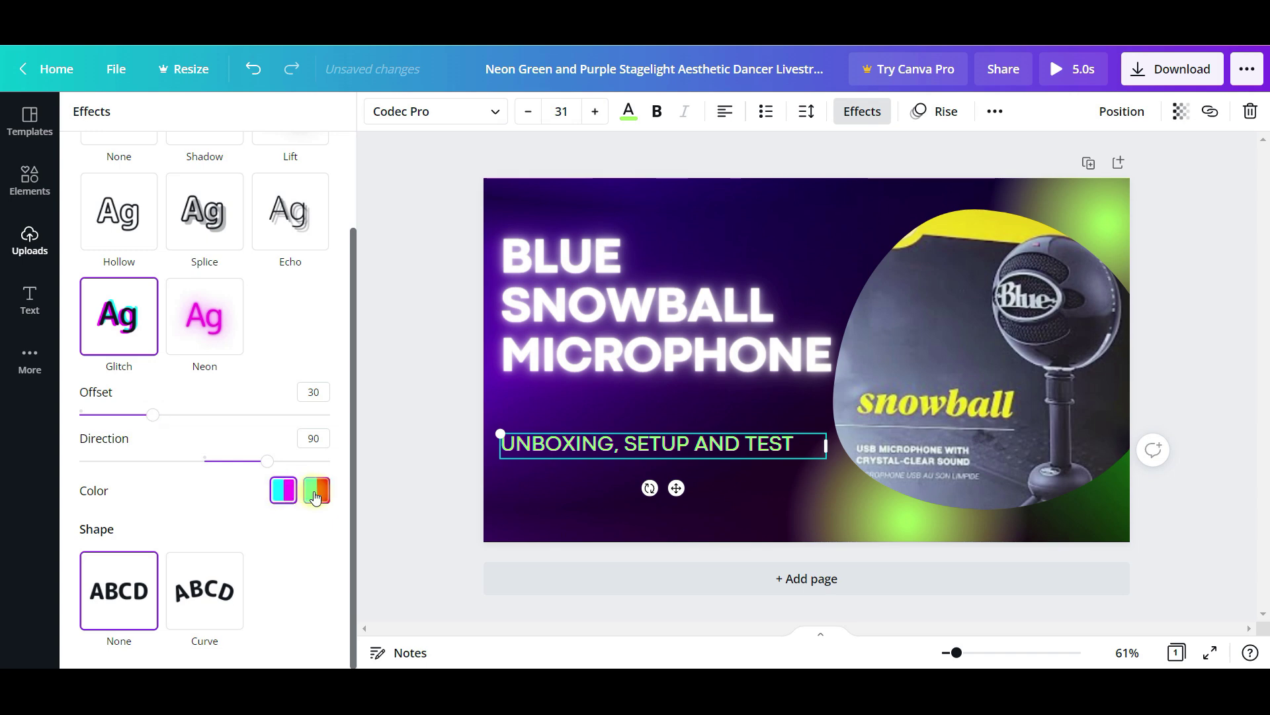
left_click(283, 491)
Try the Splice, Echo and Hollow effects on the subtitle, setting the Hollow thickness to 56.
left_click(197, 224)
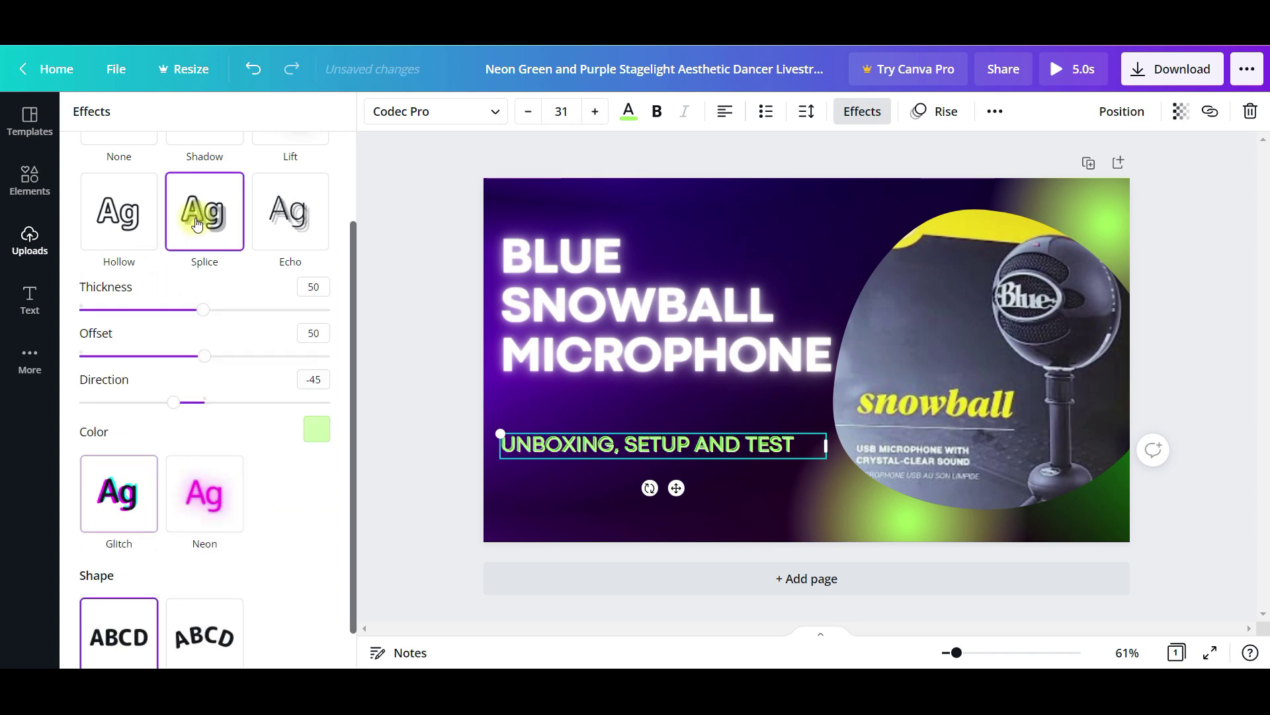
left_click(284, 210)
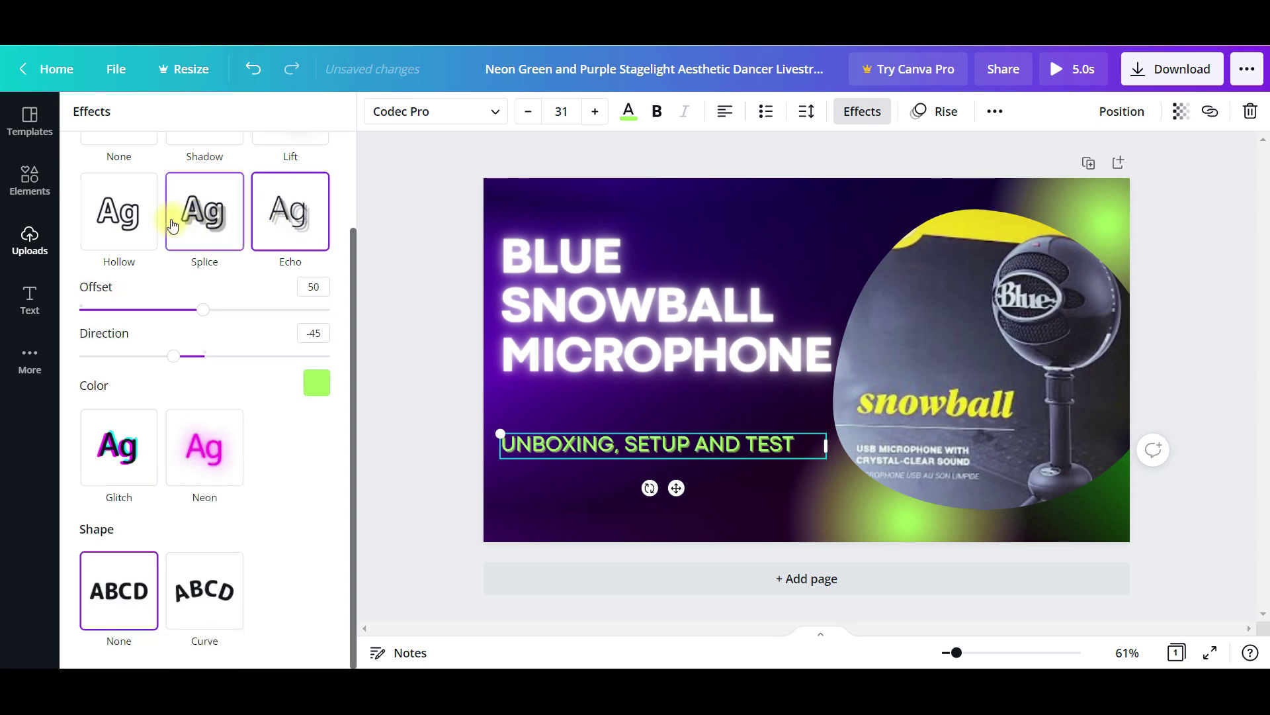
left_click(170, 222)
left_click(299, 224)
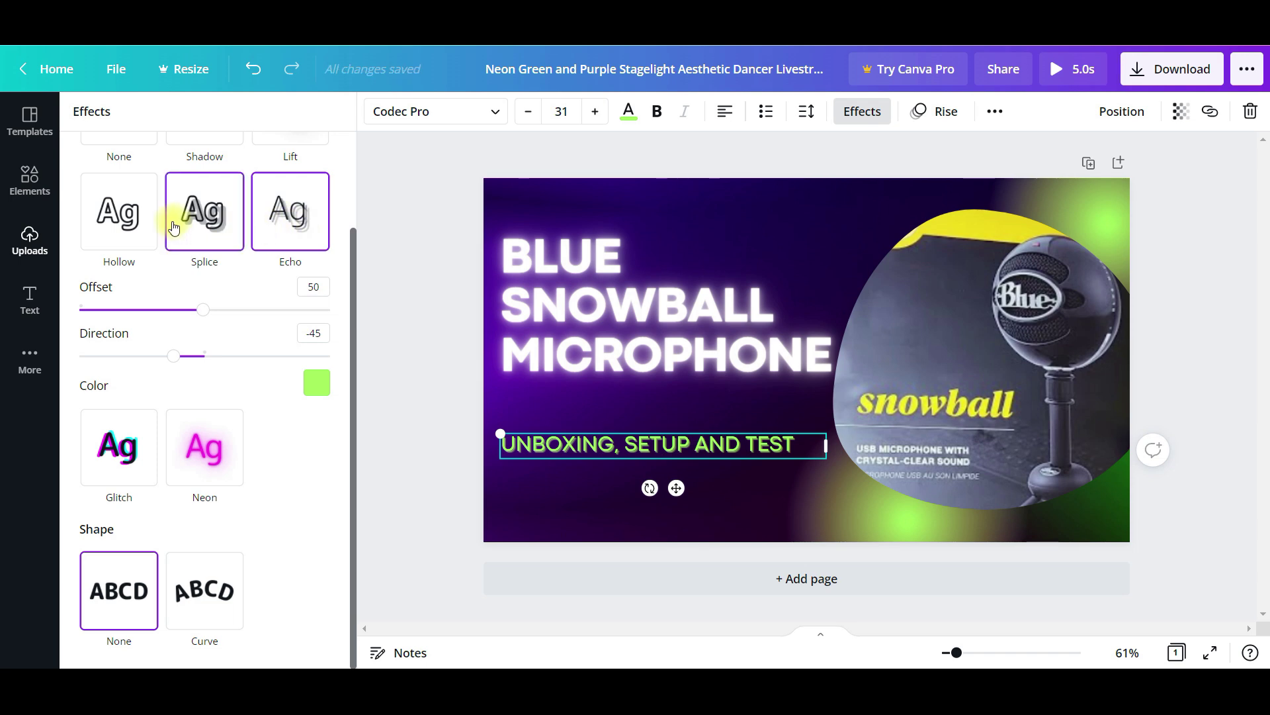
left_click(125, 213)
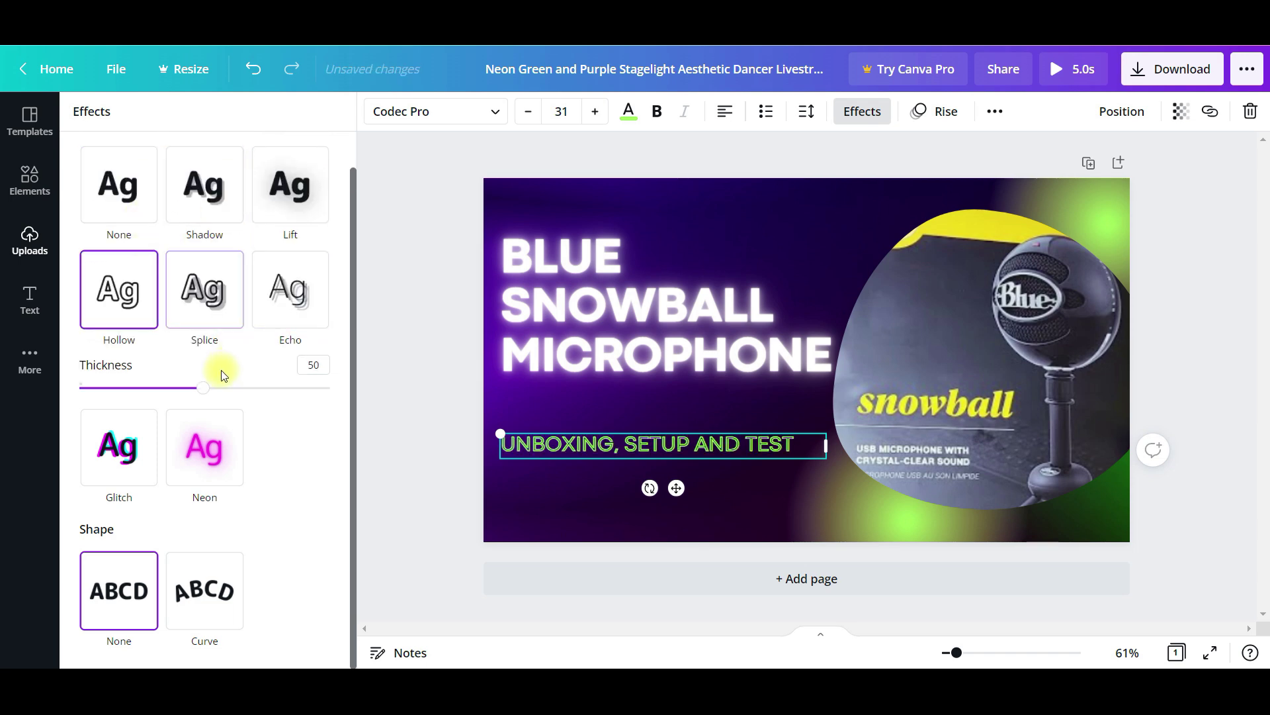
left_click_drag(200, 390, 221, 408)
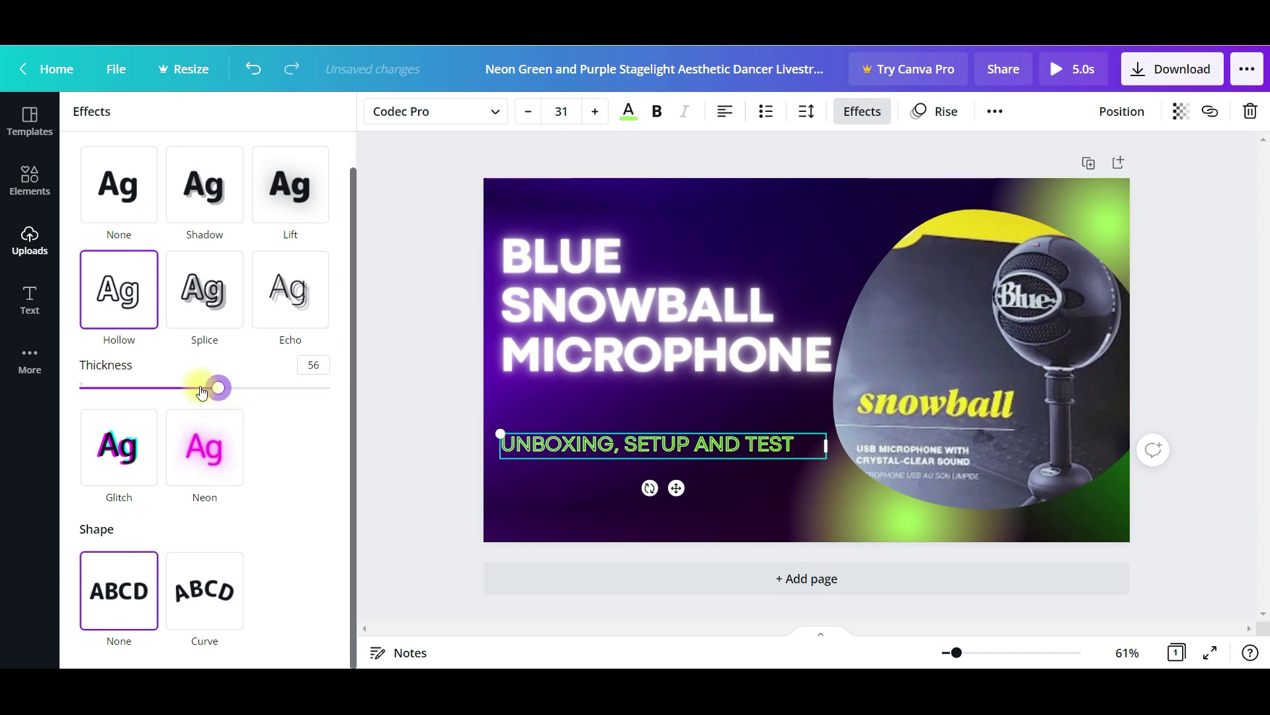
Apply the Neon effect to the subtitle after another comparison with Glitch, and set its intensity to 46.
left_click(204, 450)
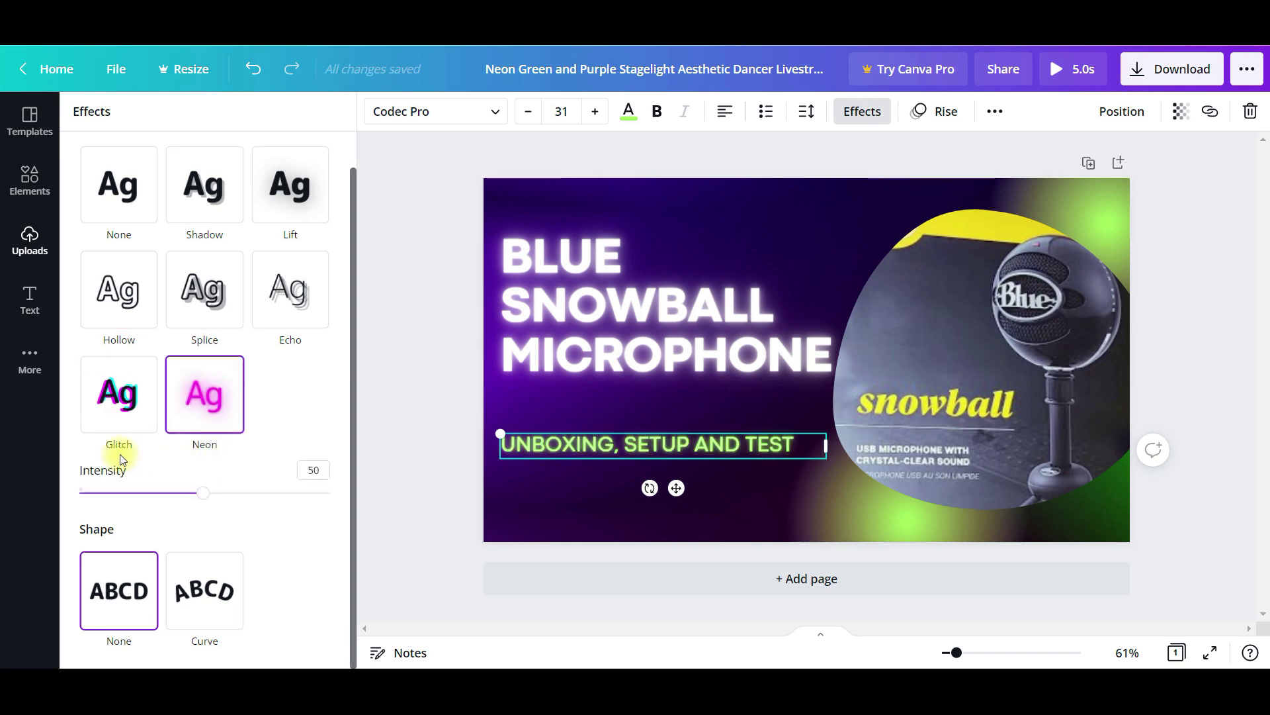
left_click(125, 415)
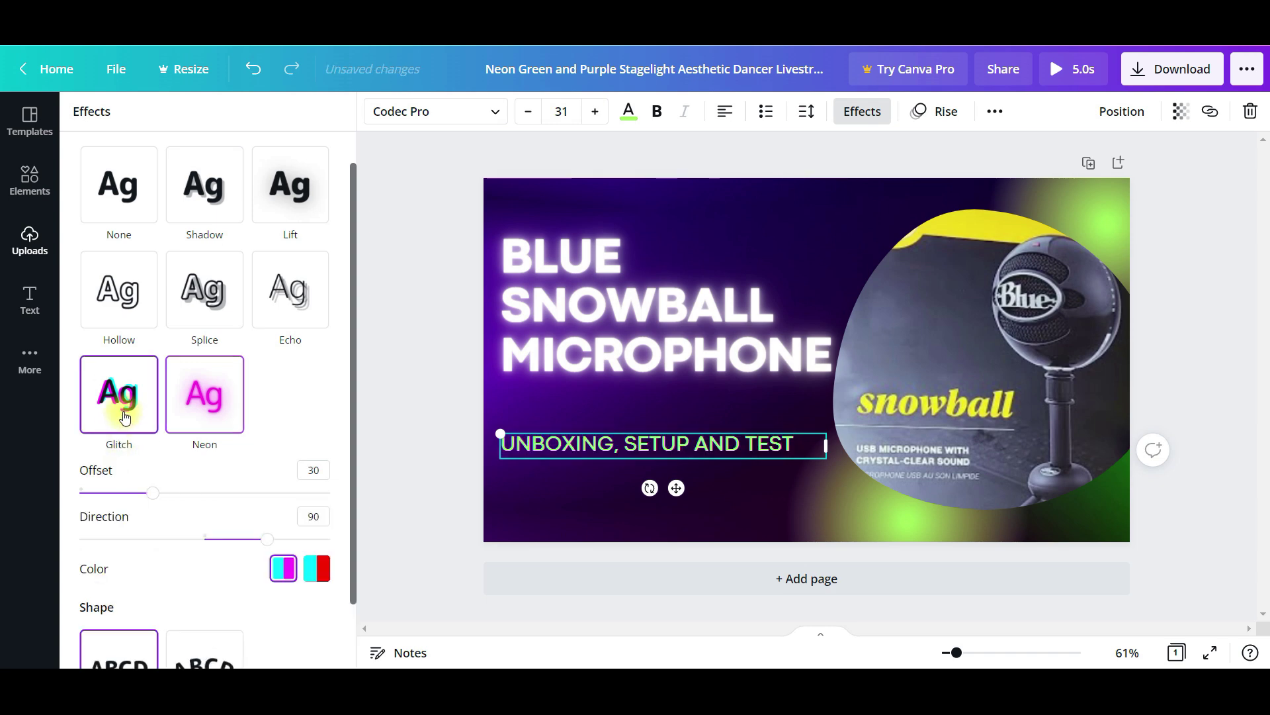
left_click(235, 401)
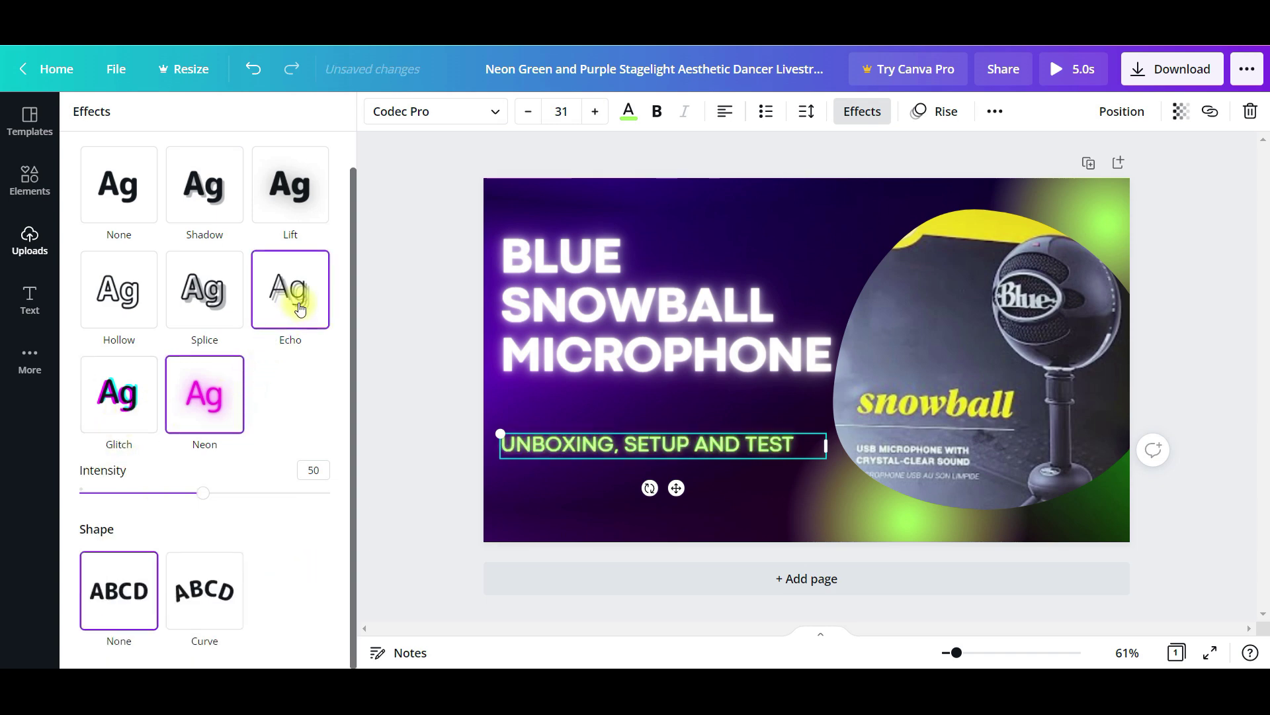
mouse_move(204, 495)
left_mouse_down()
mouse_move(293, 507)
mouse_move(312, 489)
mouse_move(50, 490)
mouse_move(194, 501)
left_mouse_up()
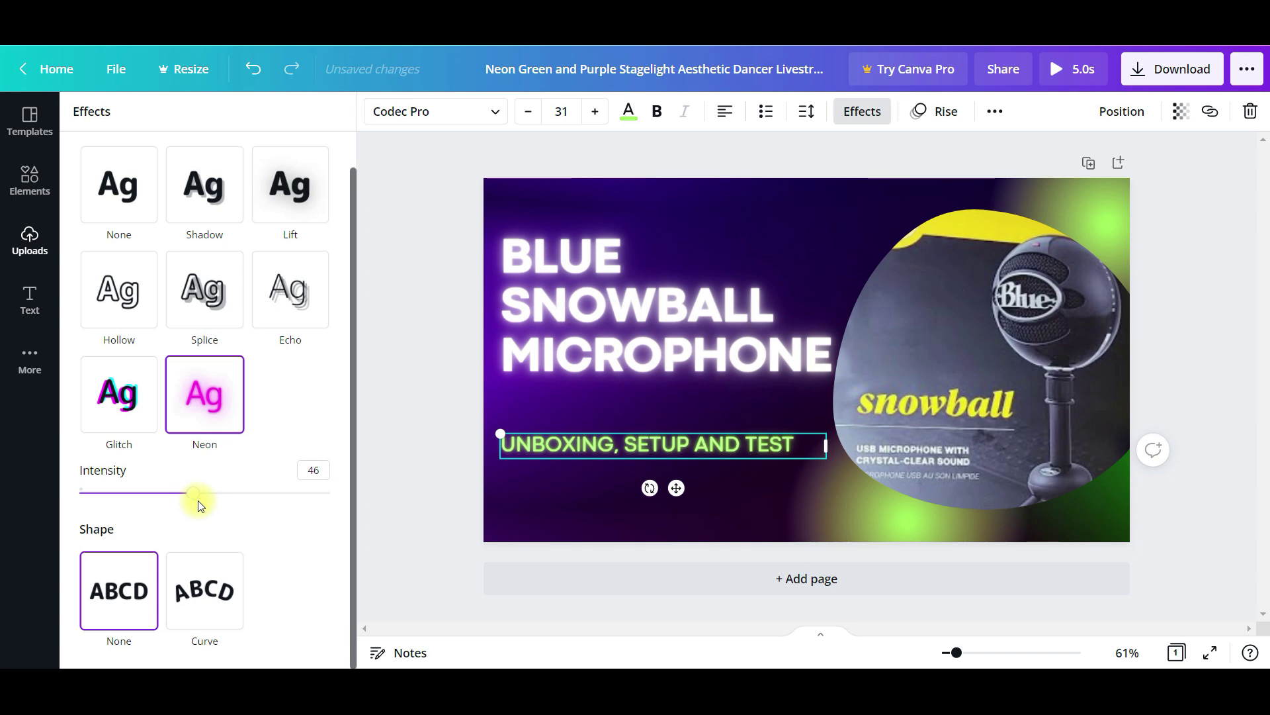
Try the Curve shape on the subtitle and undo it to restore the straight text in its original position.
left_click(217, 588)
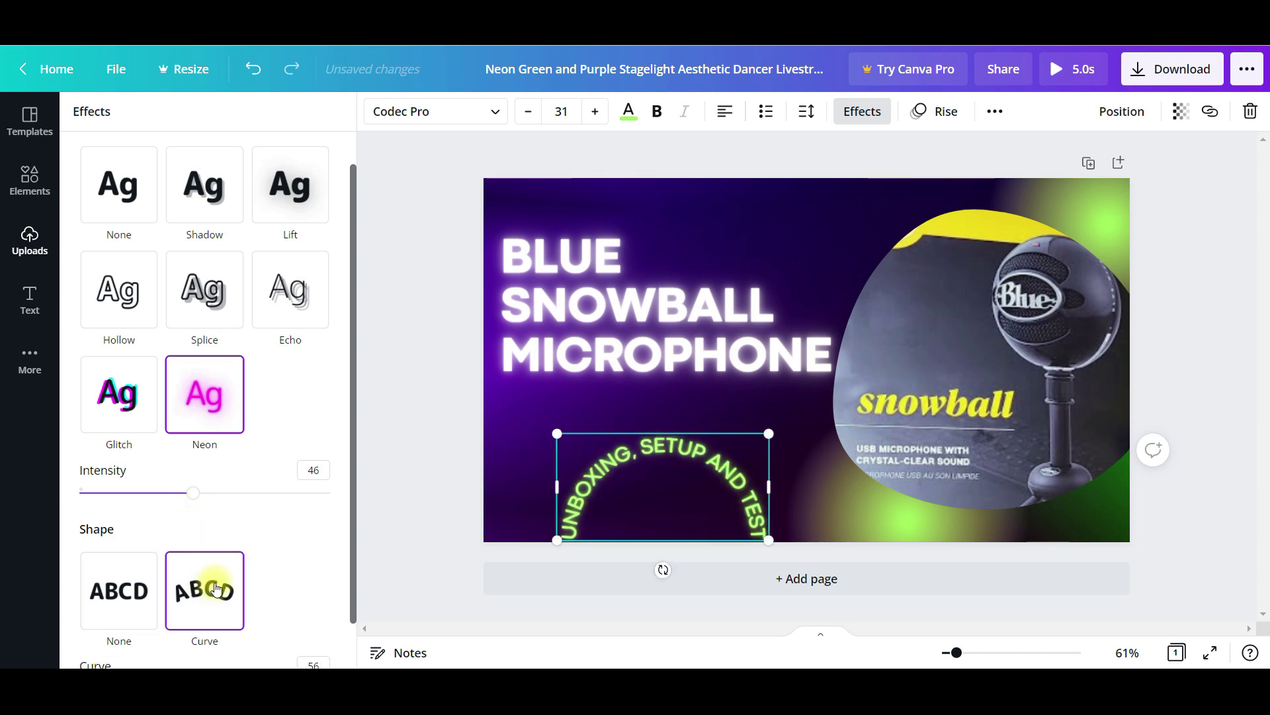
left_click(126, 582)
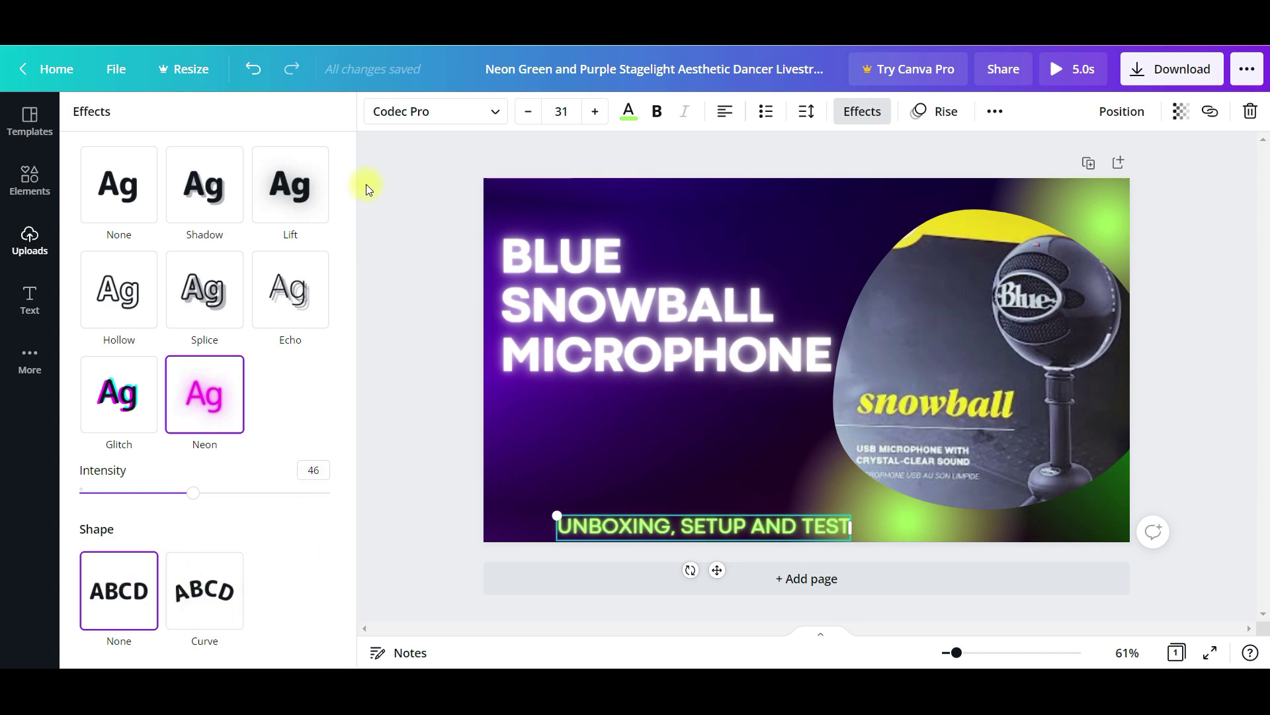
left_click(259, 71)
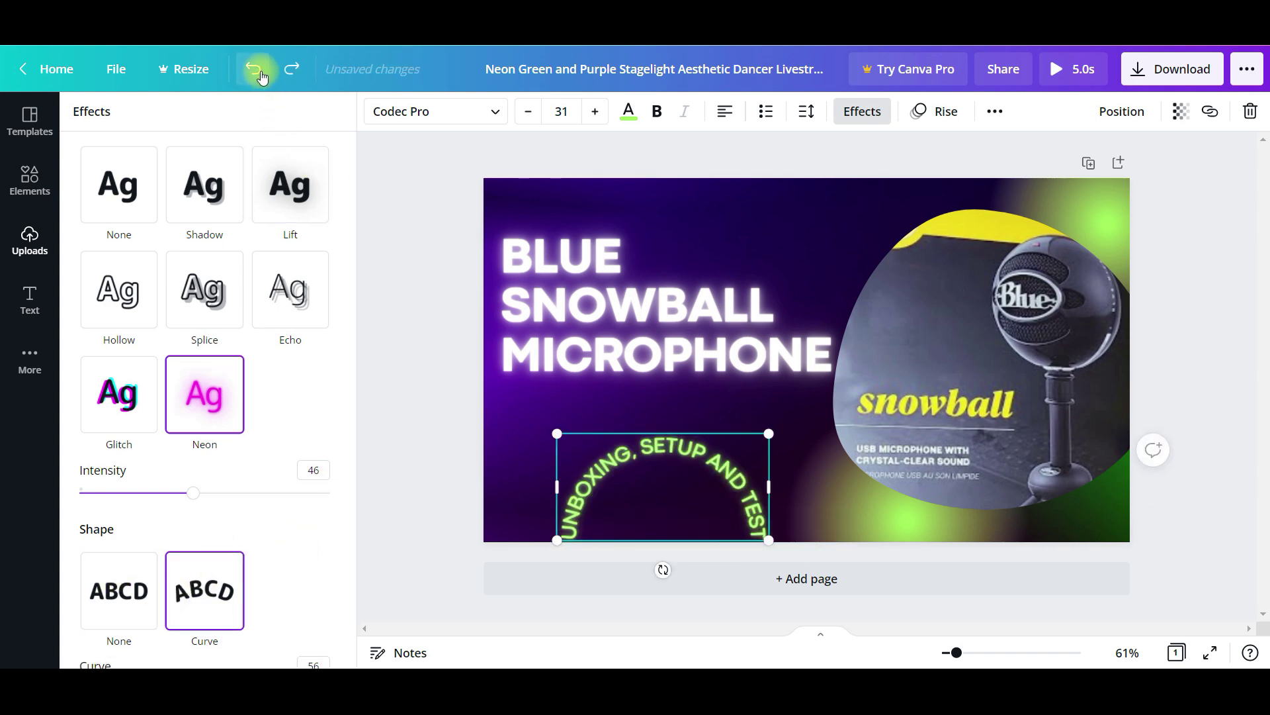
left_click(256, 69)
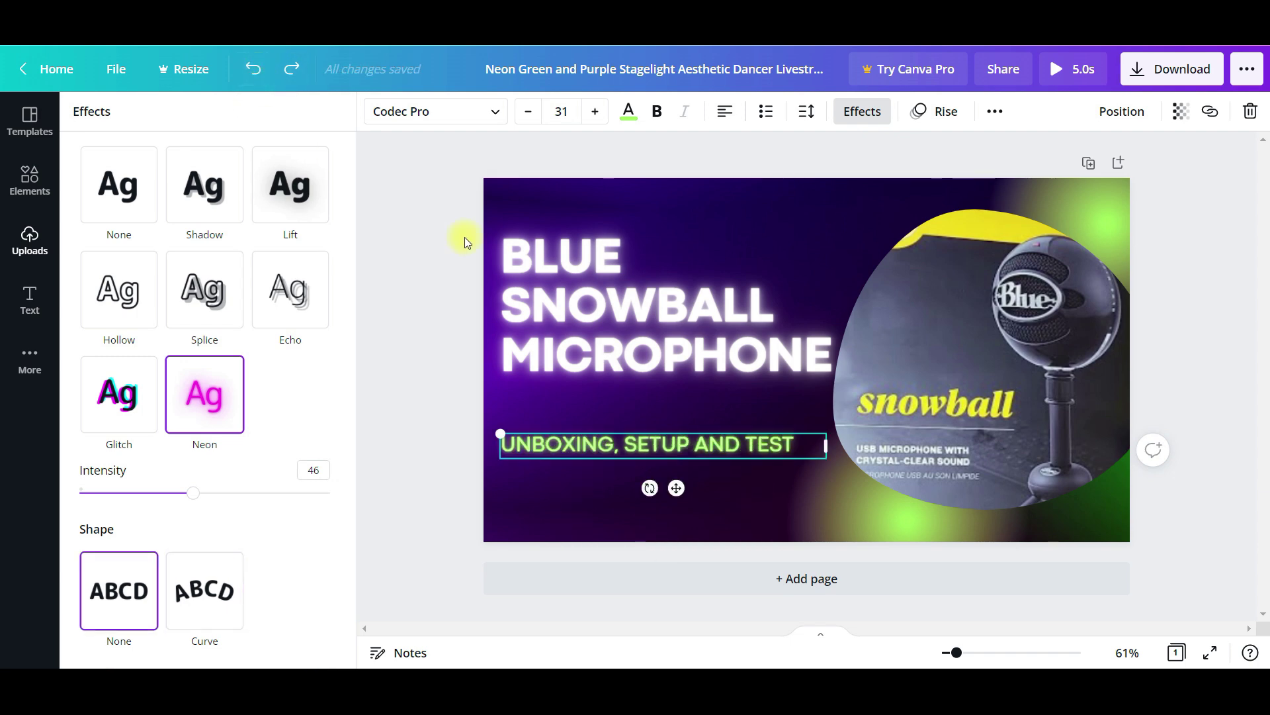
Try the Glitch effect on the "BLUE SNOWBALL MICROPHONE" title and switch it back to Neon.
left_click(607, 303)
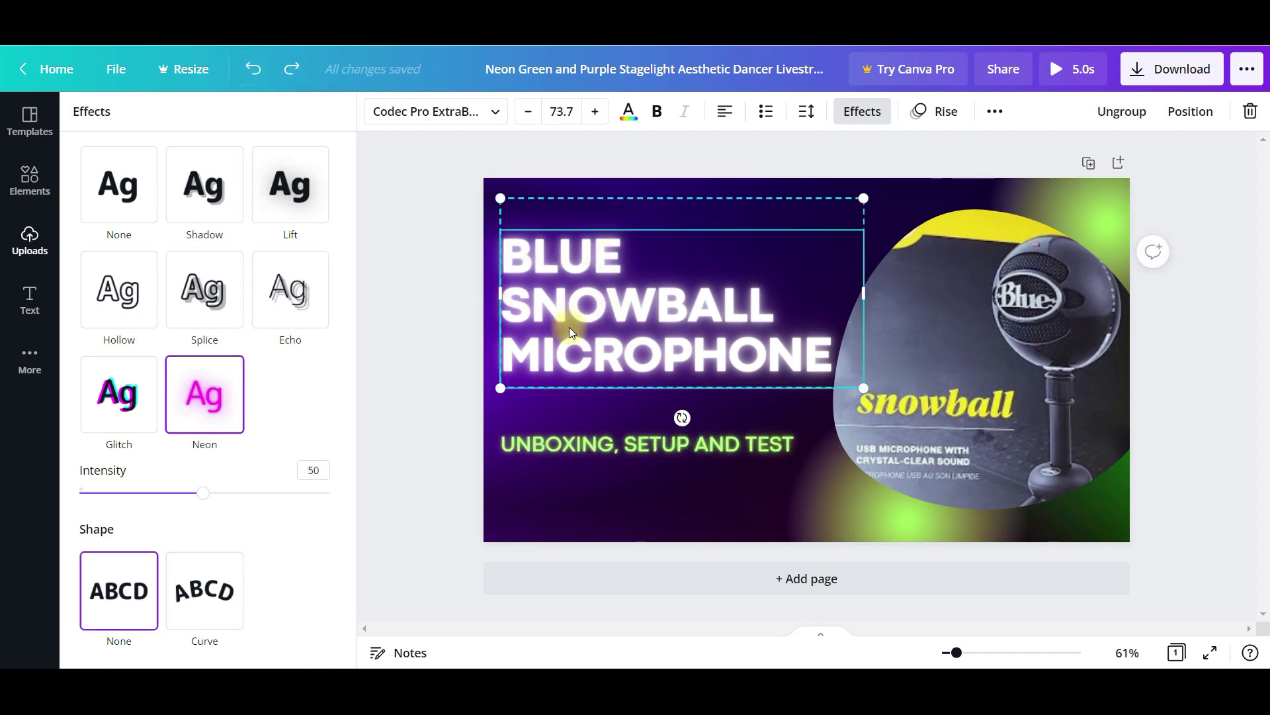
left_click(137, 392)
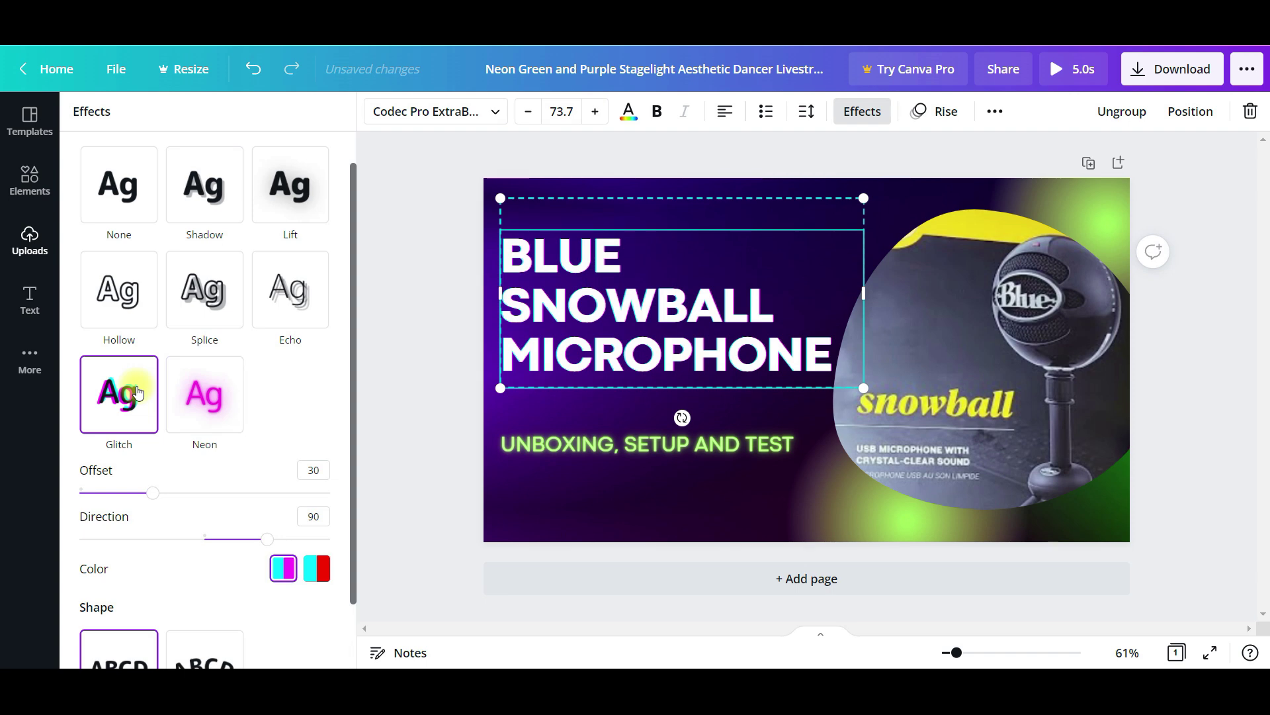
left_click(203, 395)
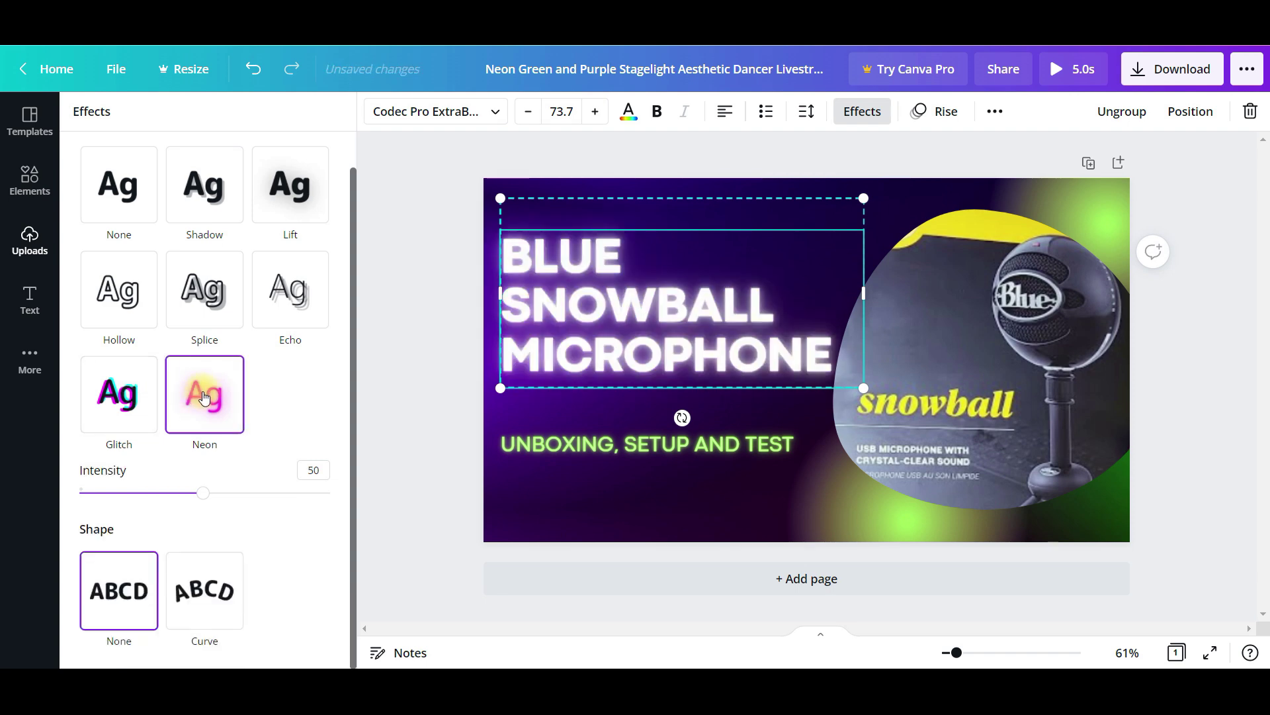
Try the yellow and green document colors on the title text and return it to white.
left_click(622, 131)
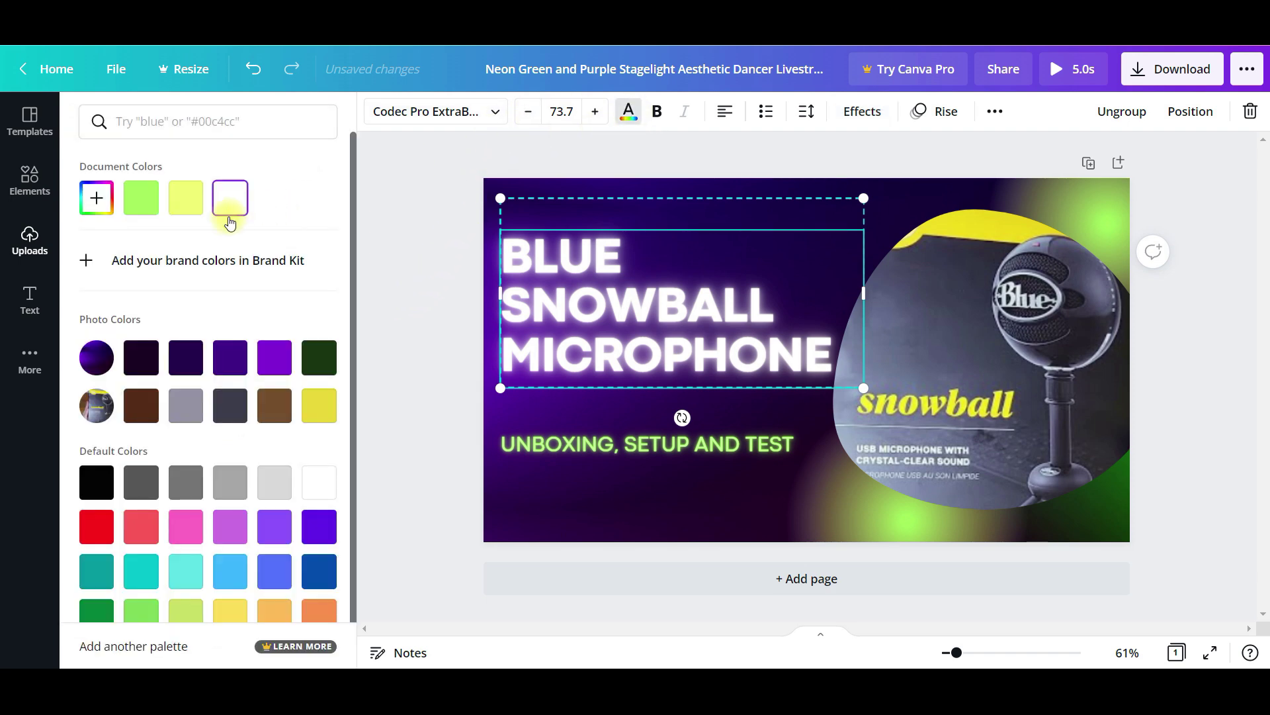
left_click(192, 211)
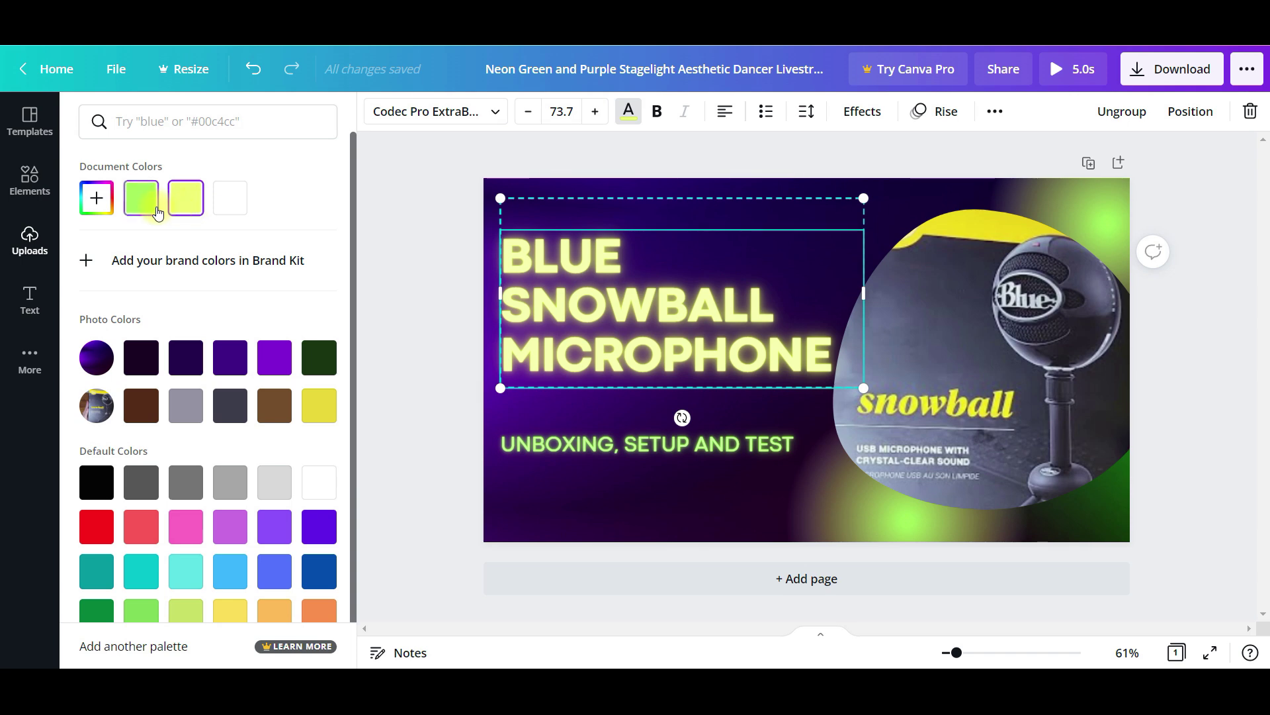
left_click(157, 212)
left_click(222, 211)
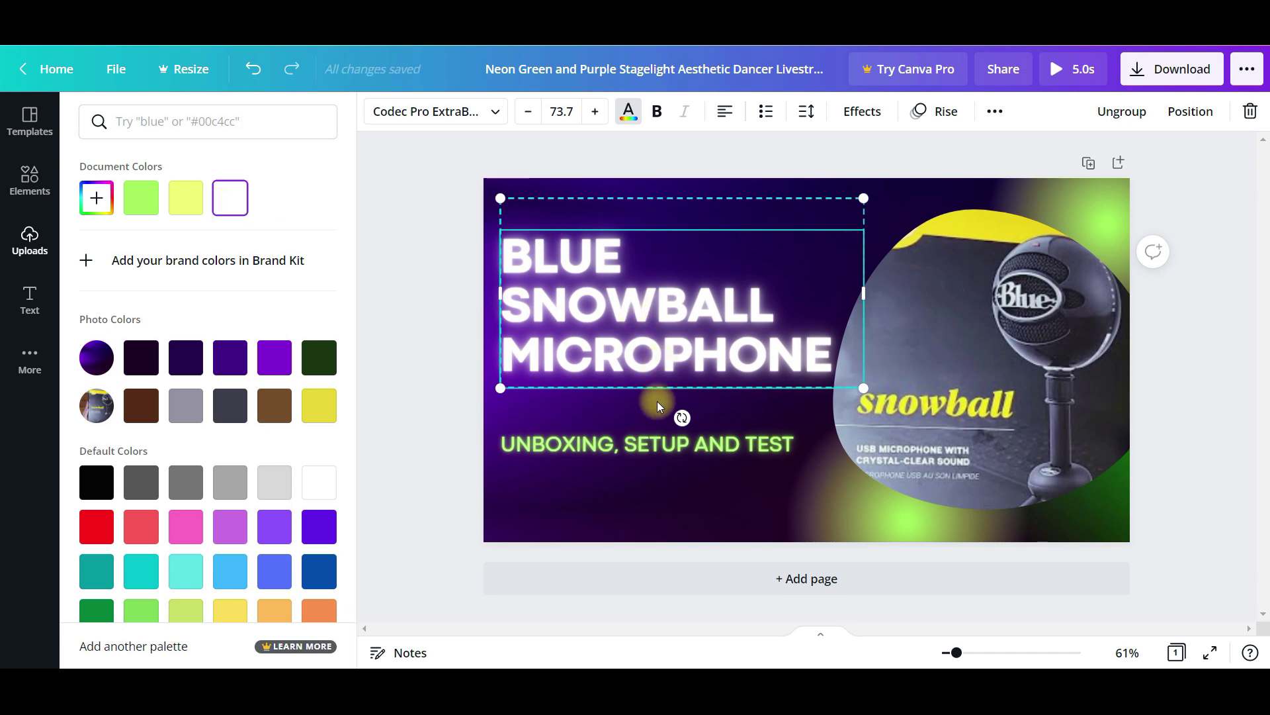
Undo the title's color changes to restore its light purple text.
key("Escape")
left_click(747, 502)
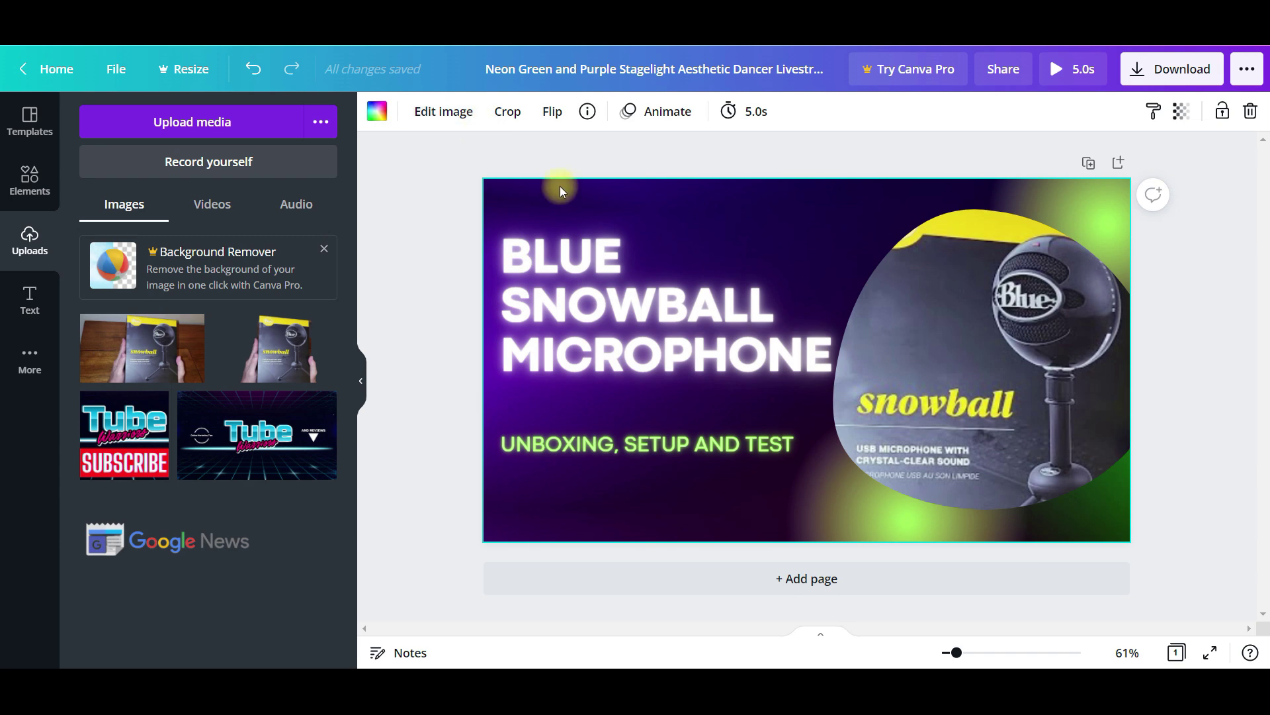
left_click(734, 445)
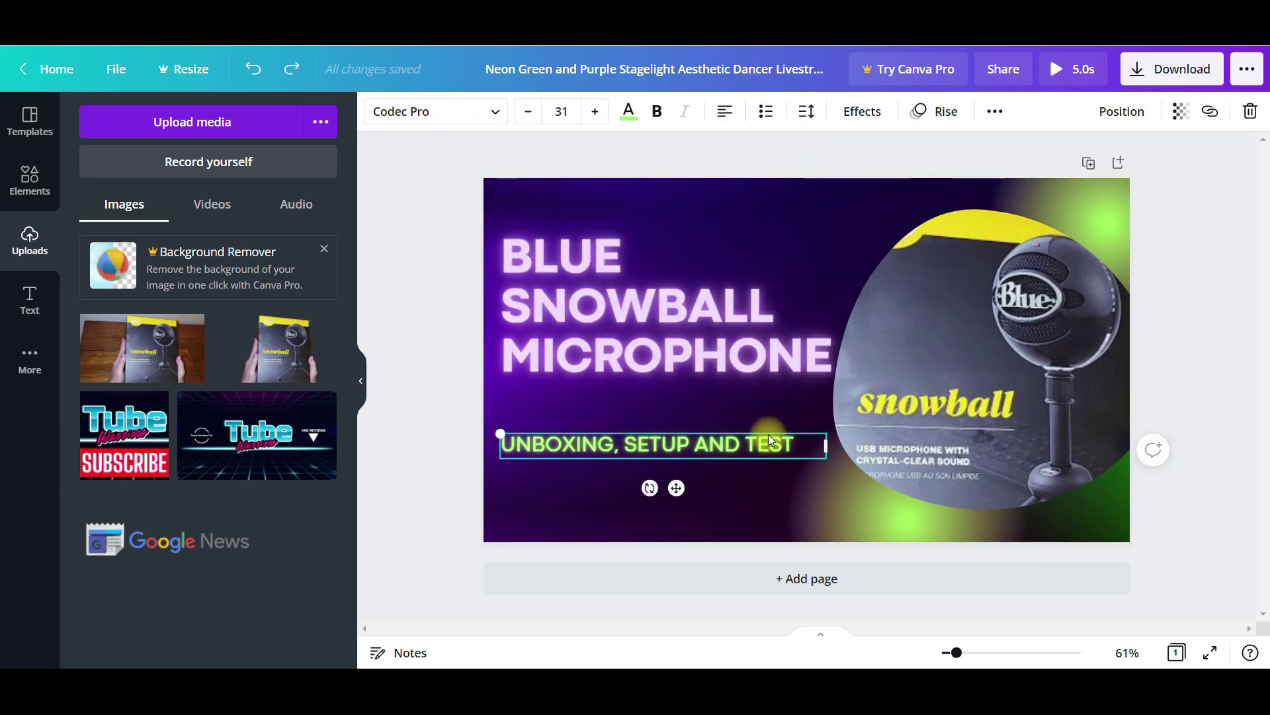
left_click(683, 227)
Replace the purple background image with a solid black background color.
left_click(556, 502)
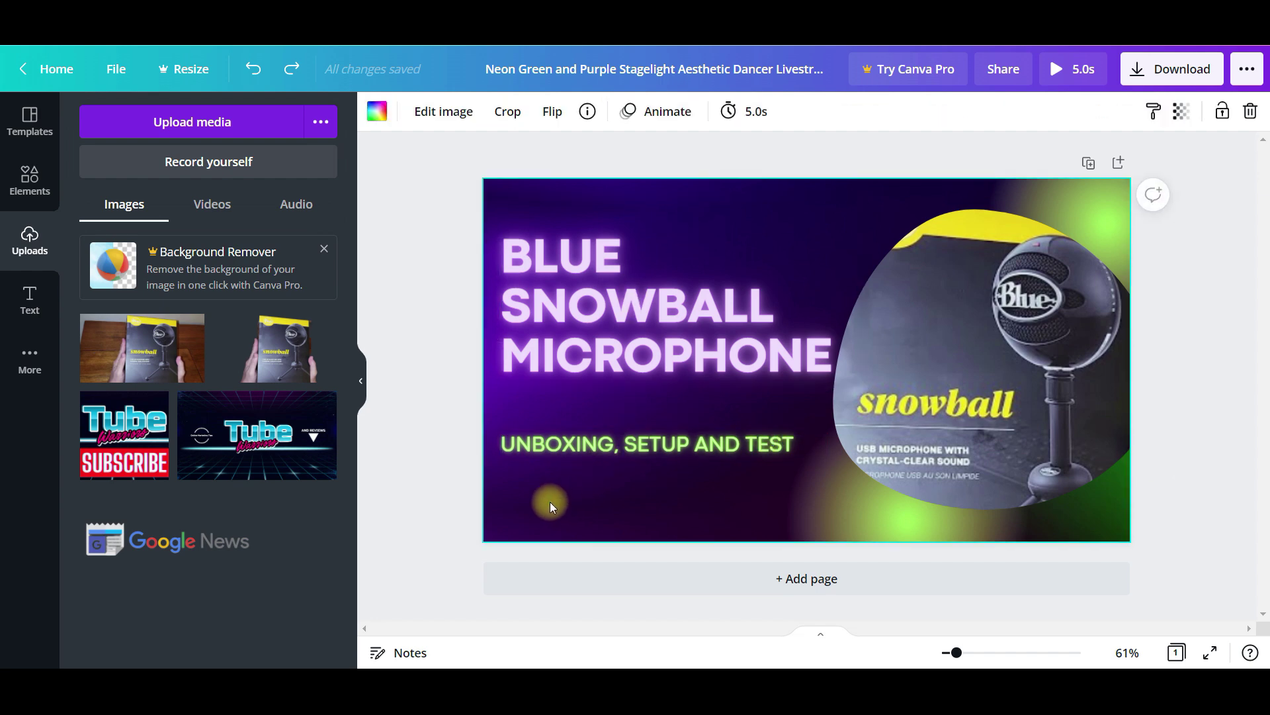
left_click(377, 111)
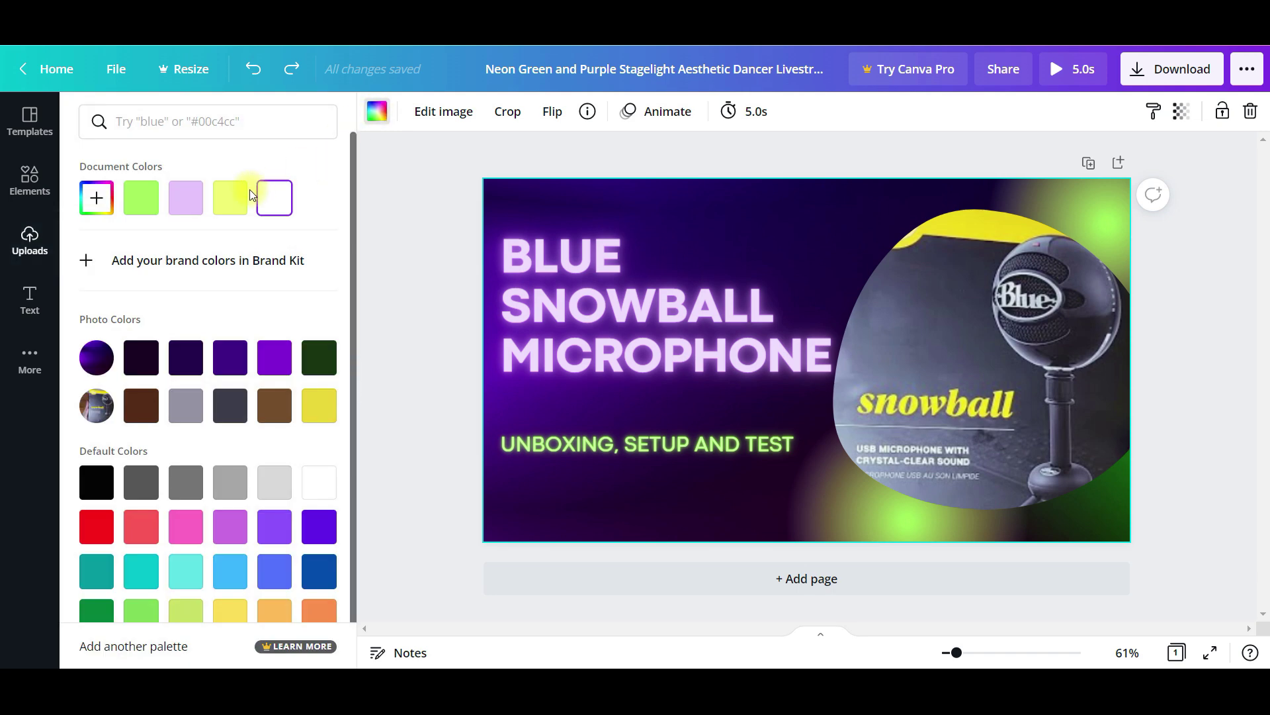
left_click(96, 481)
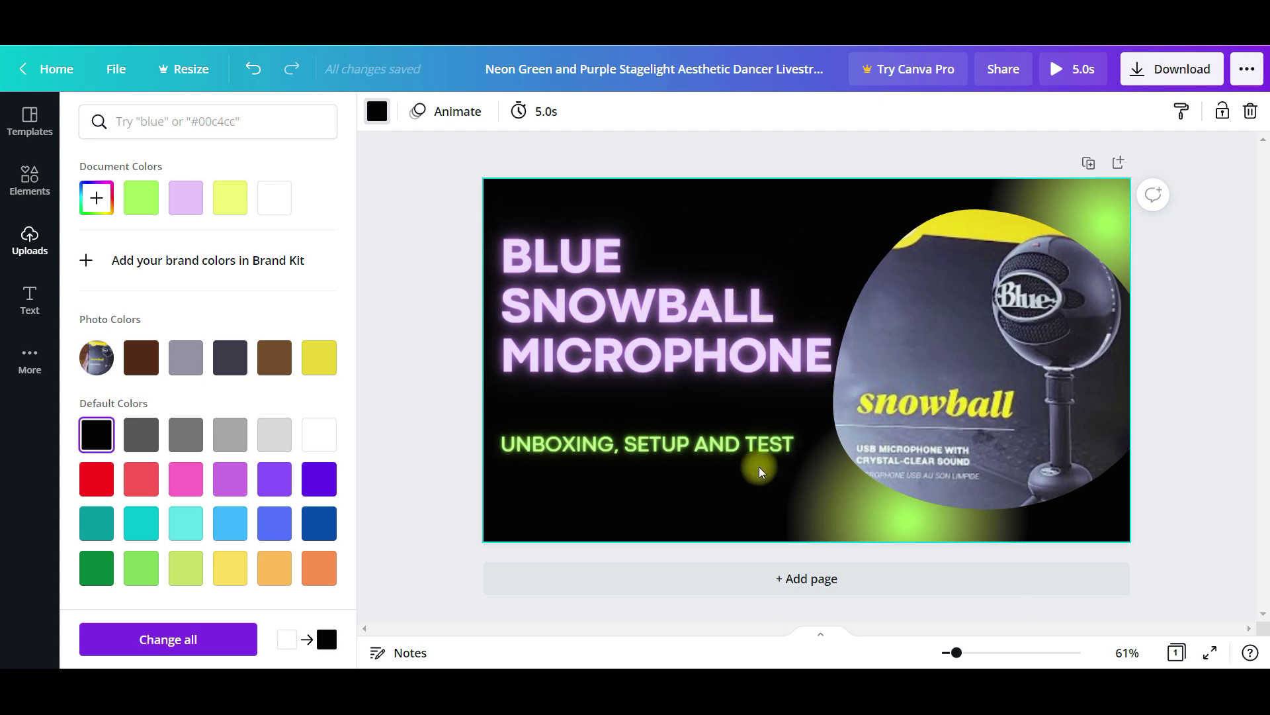
Try white text for the title against the black background and undo the color change.
double_click(642, 364)
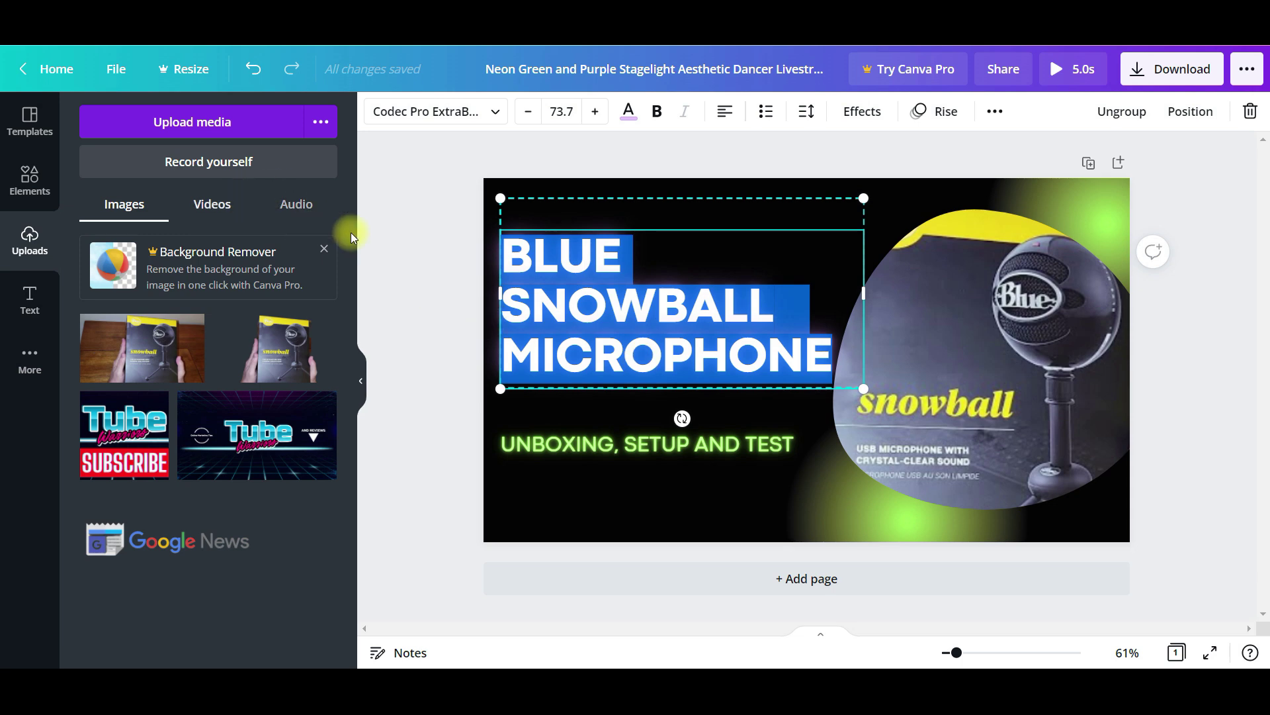
left_click(629, 111)
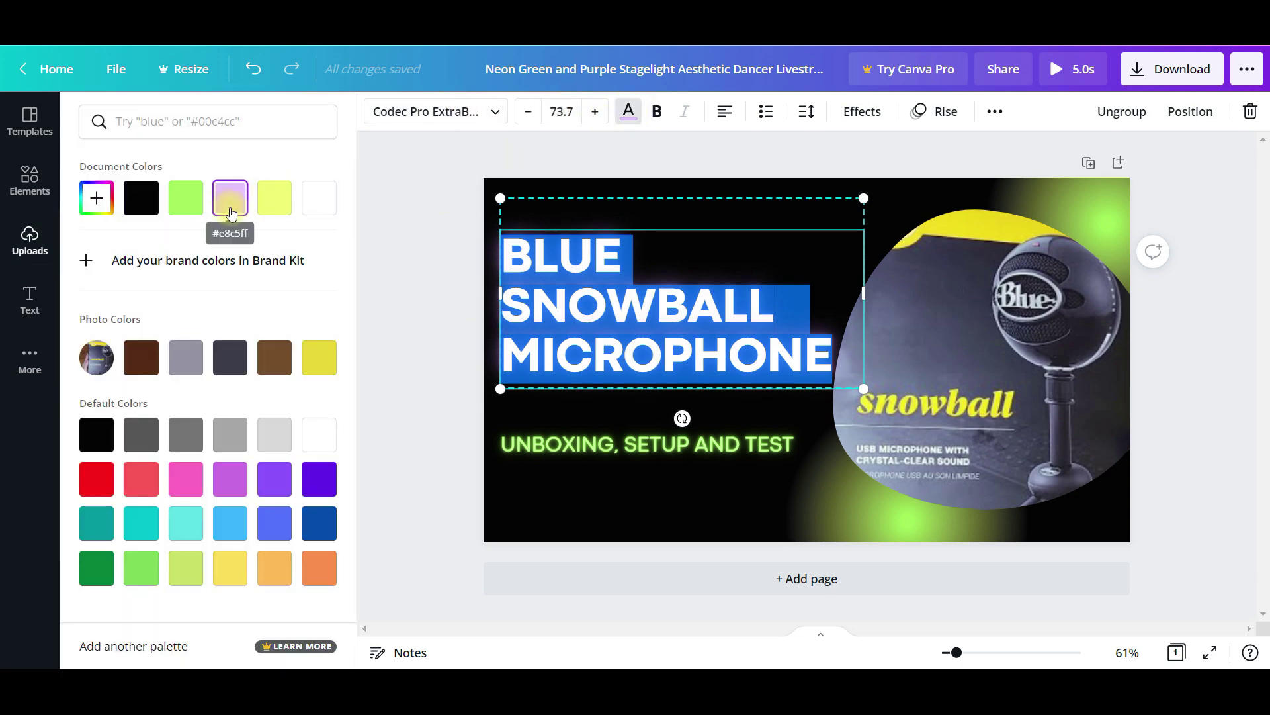
left_click(314, 211)
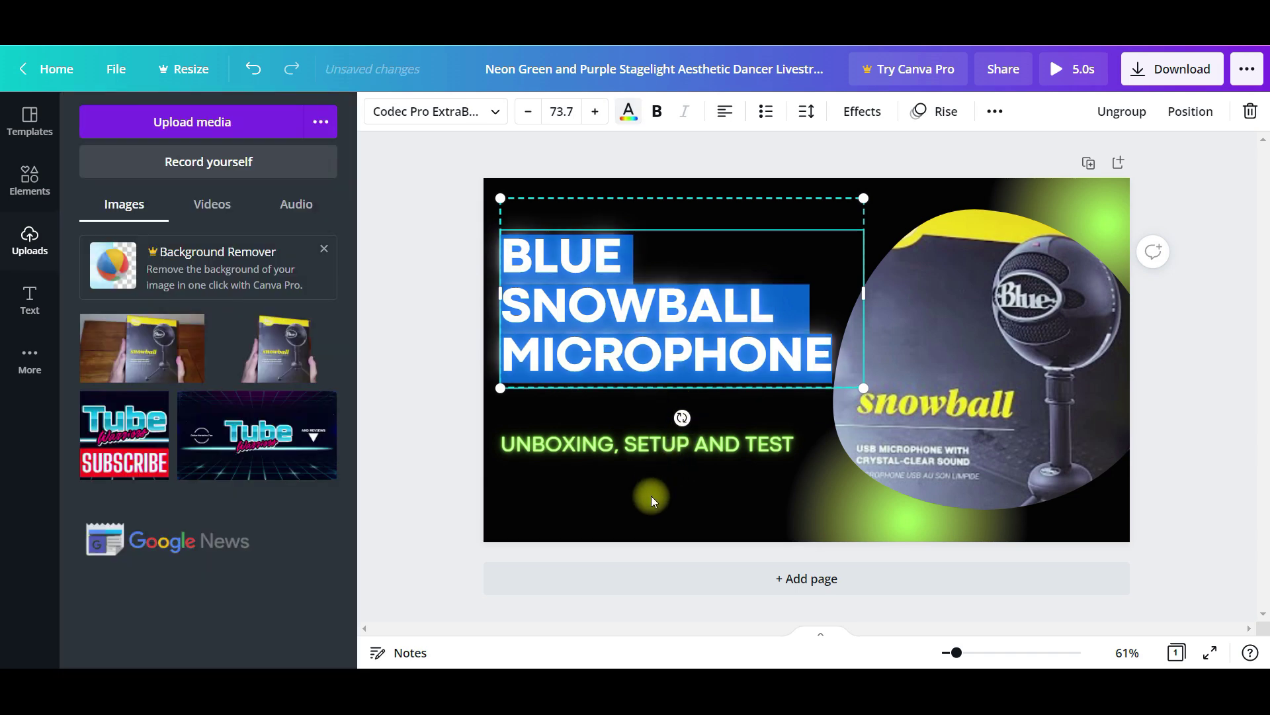
left_click(1174, 513)
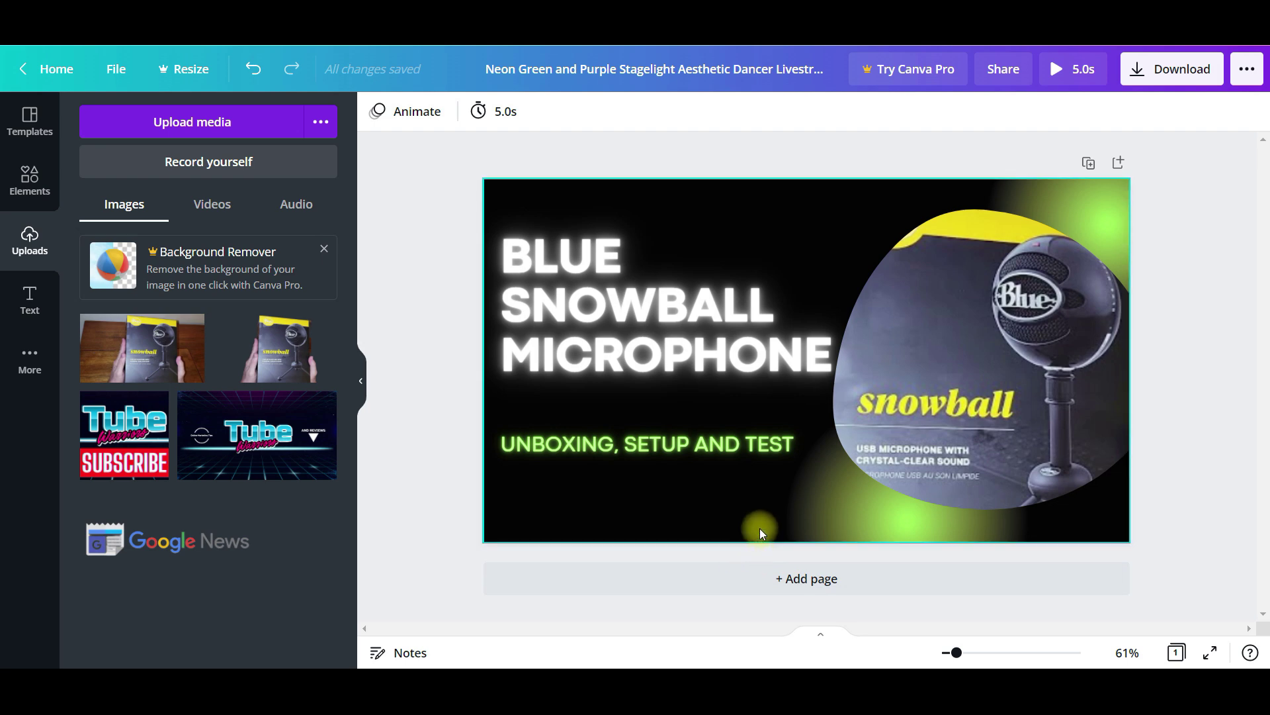
left_click(253, 76)
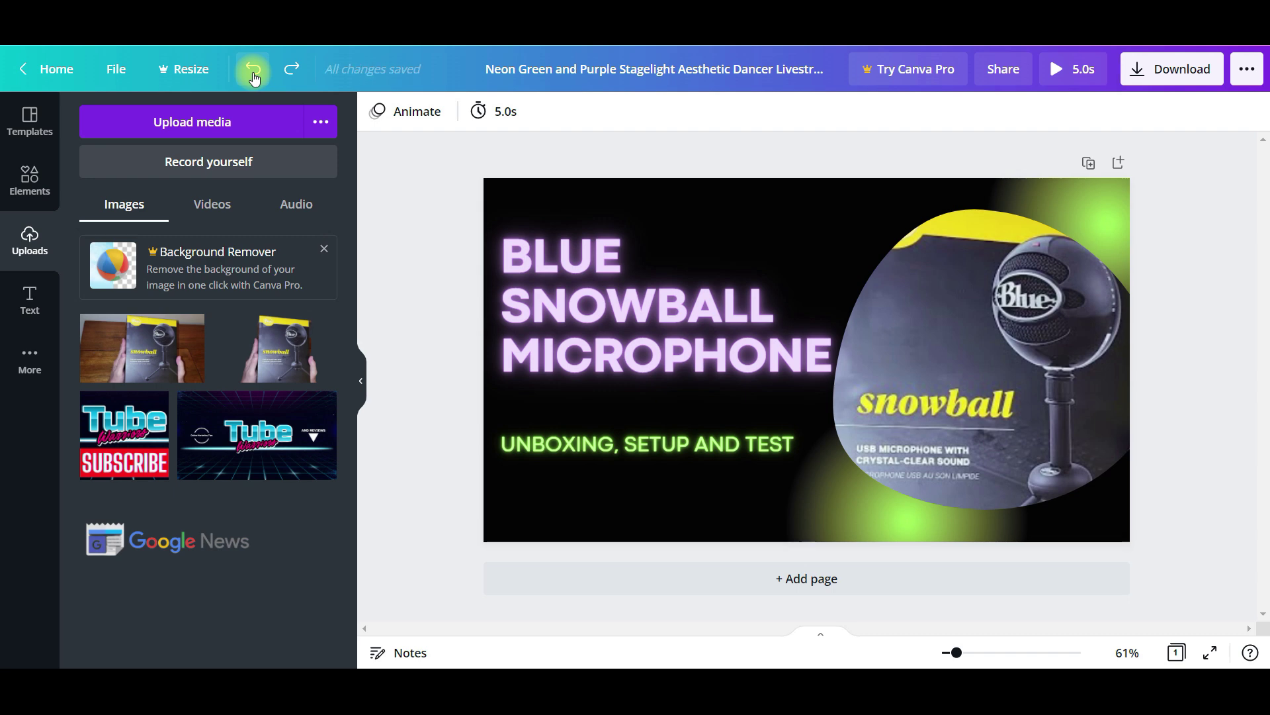
Compare the title in white and light purple by redoing and undoing its color change, and keep the white text.
left_click(288, 67)
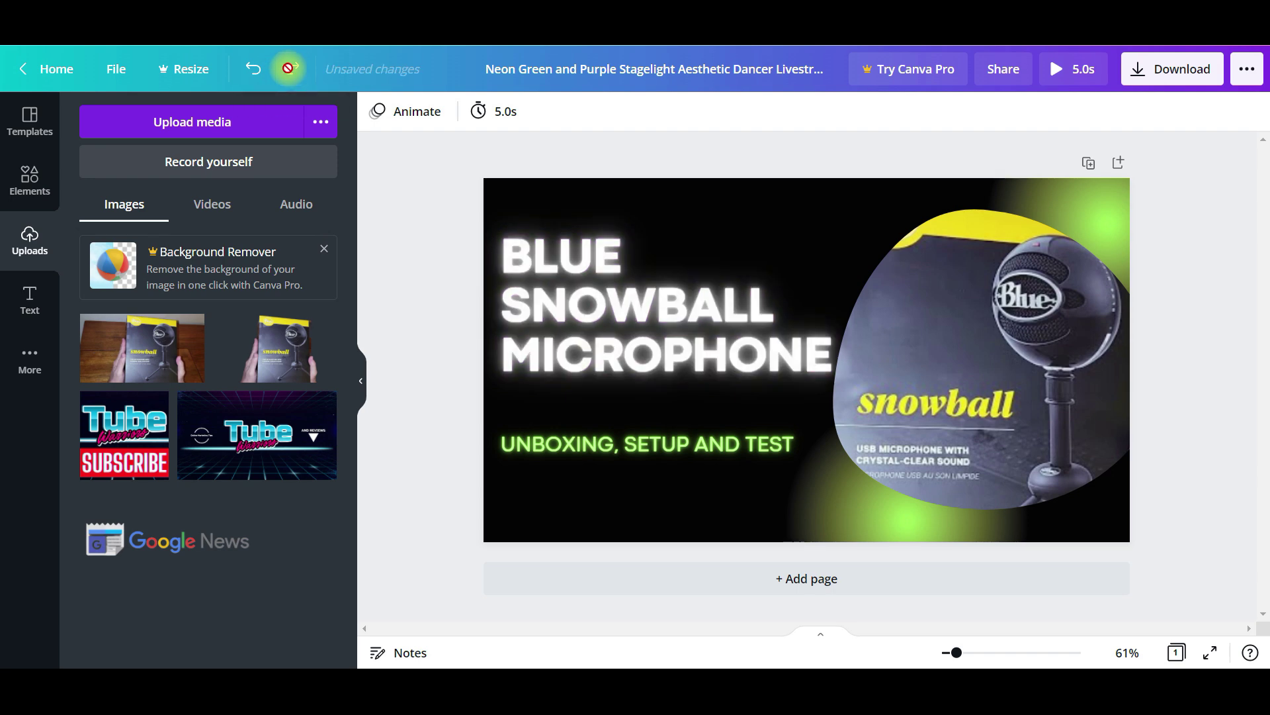
left_click(262, 69)
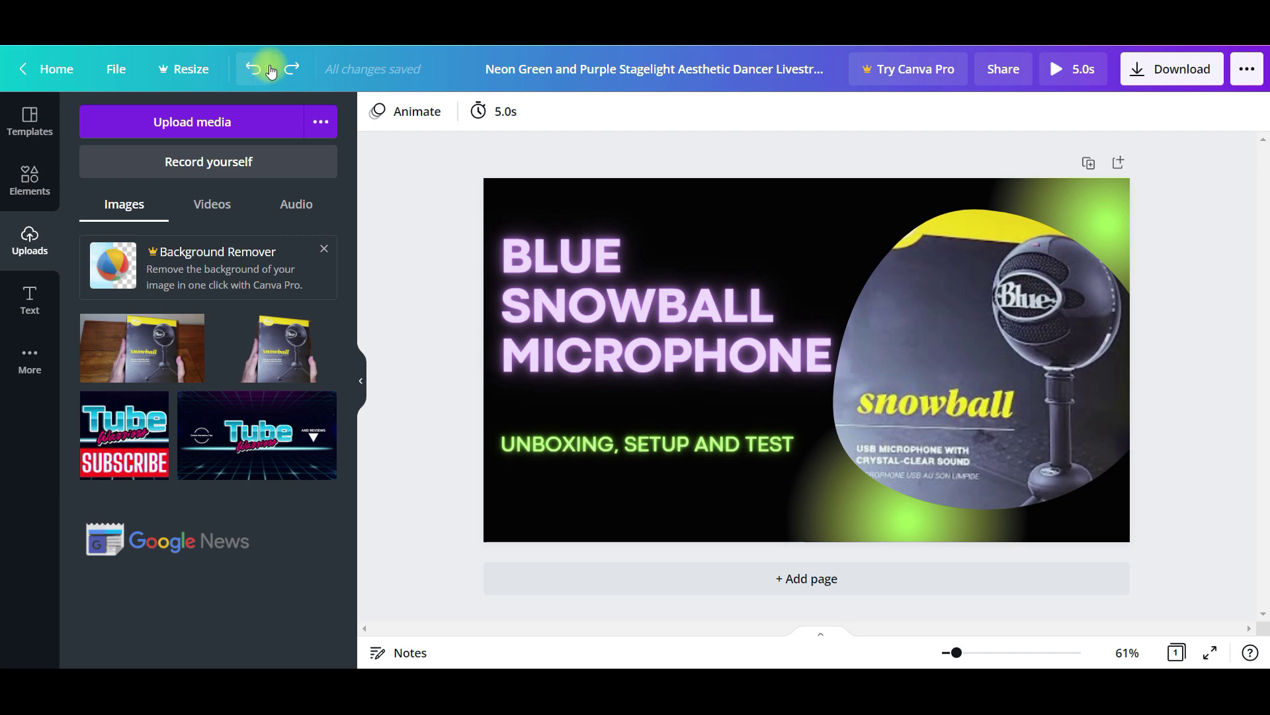
left_click(287, 67)
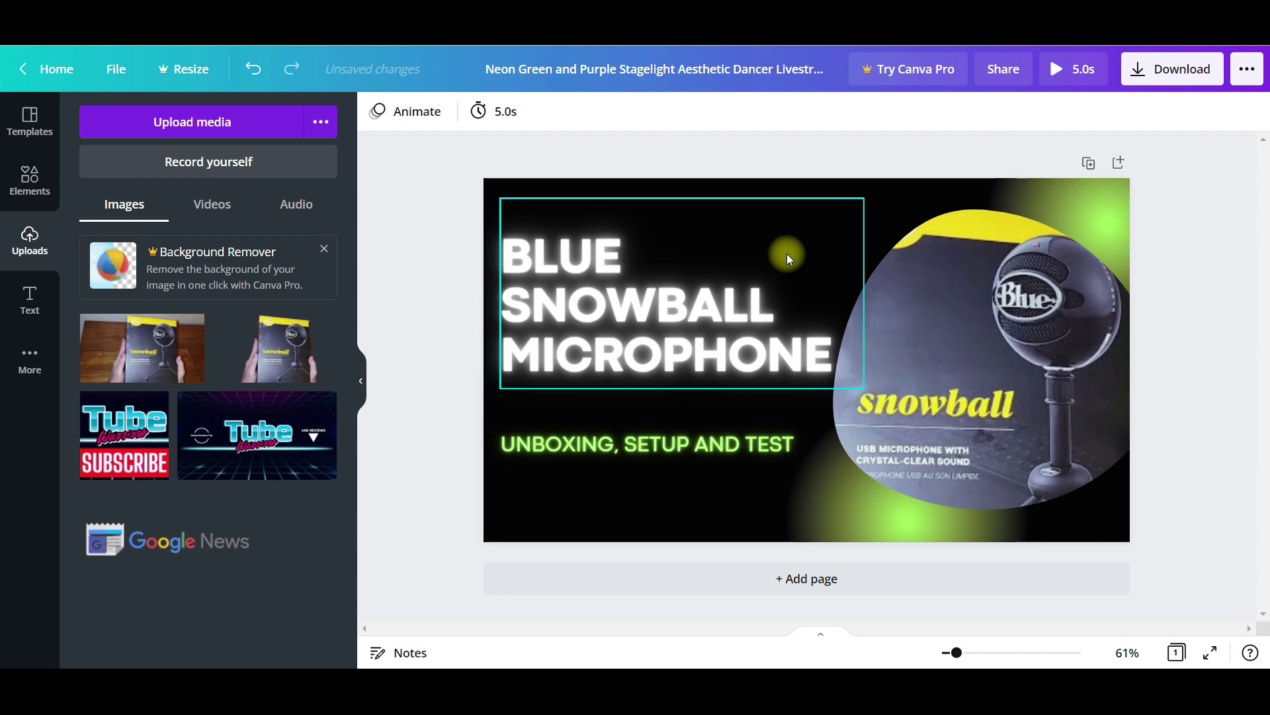
Download the finished thumbnail as a PNG image instead of the suggested MP4 video.
left_click(1170, 85)
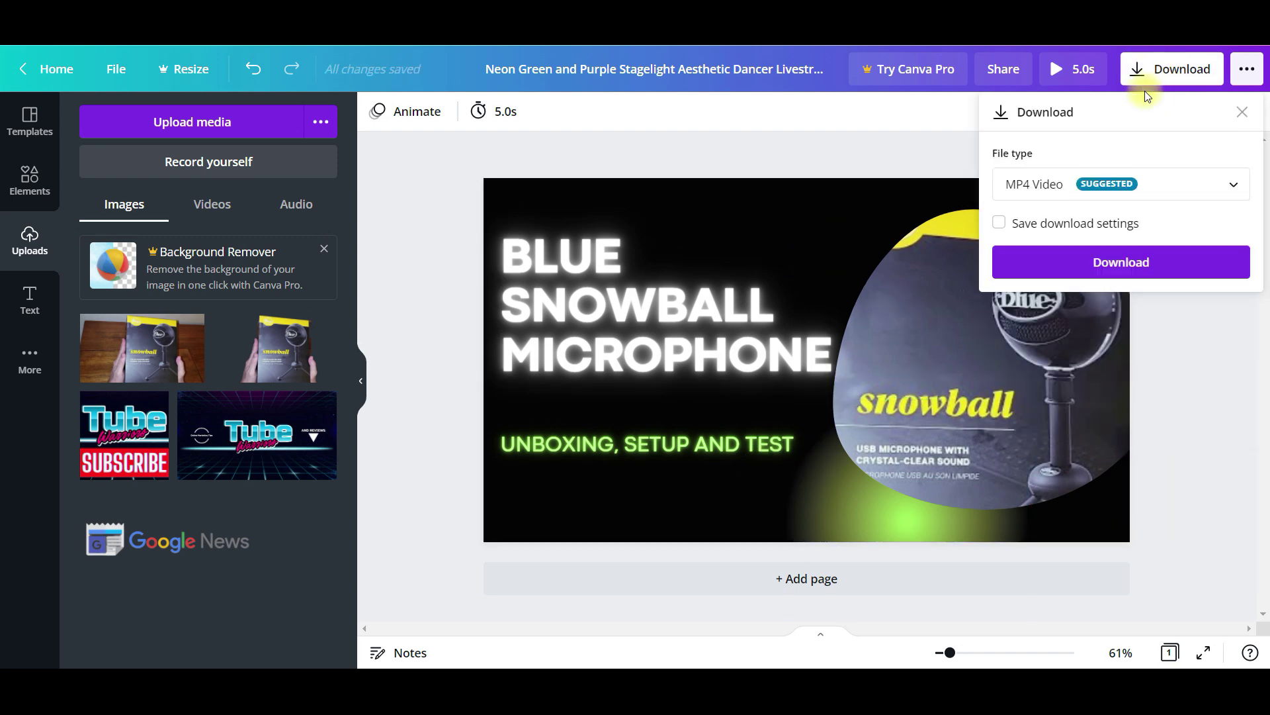
left_click(1073, 192)
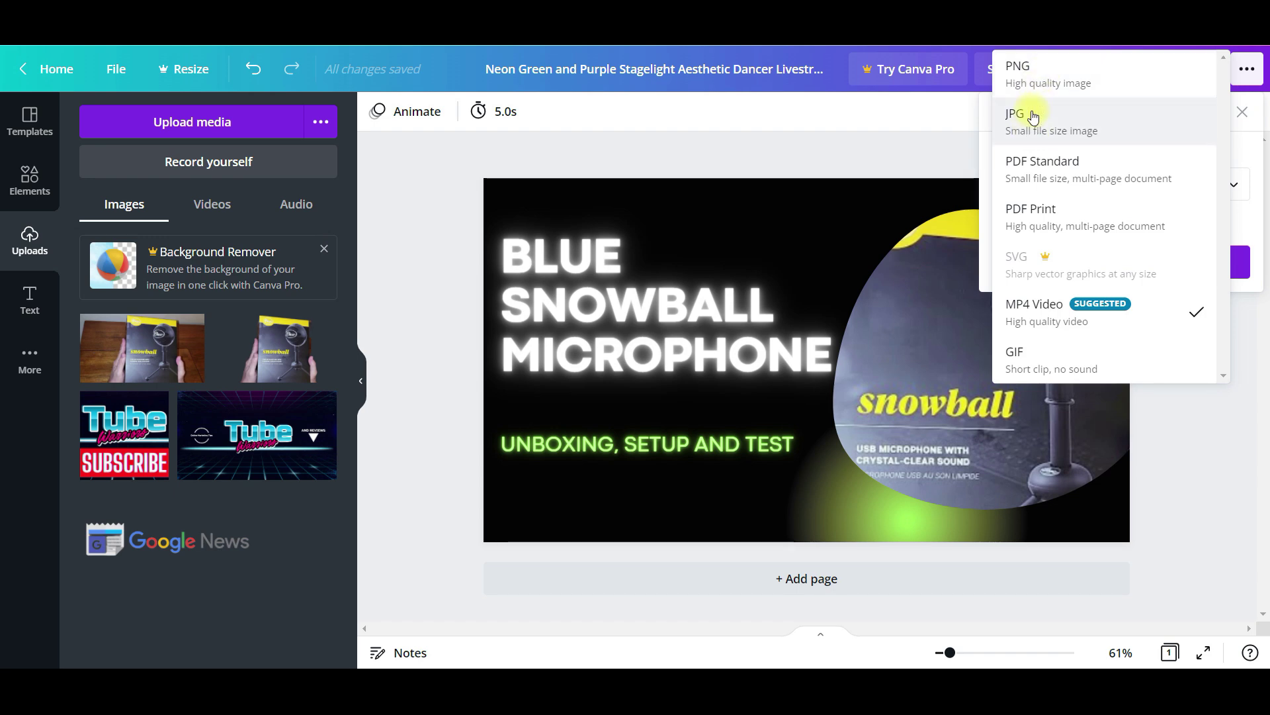
left_click(1032, 76)
left_click(1062, 465)
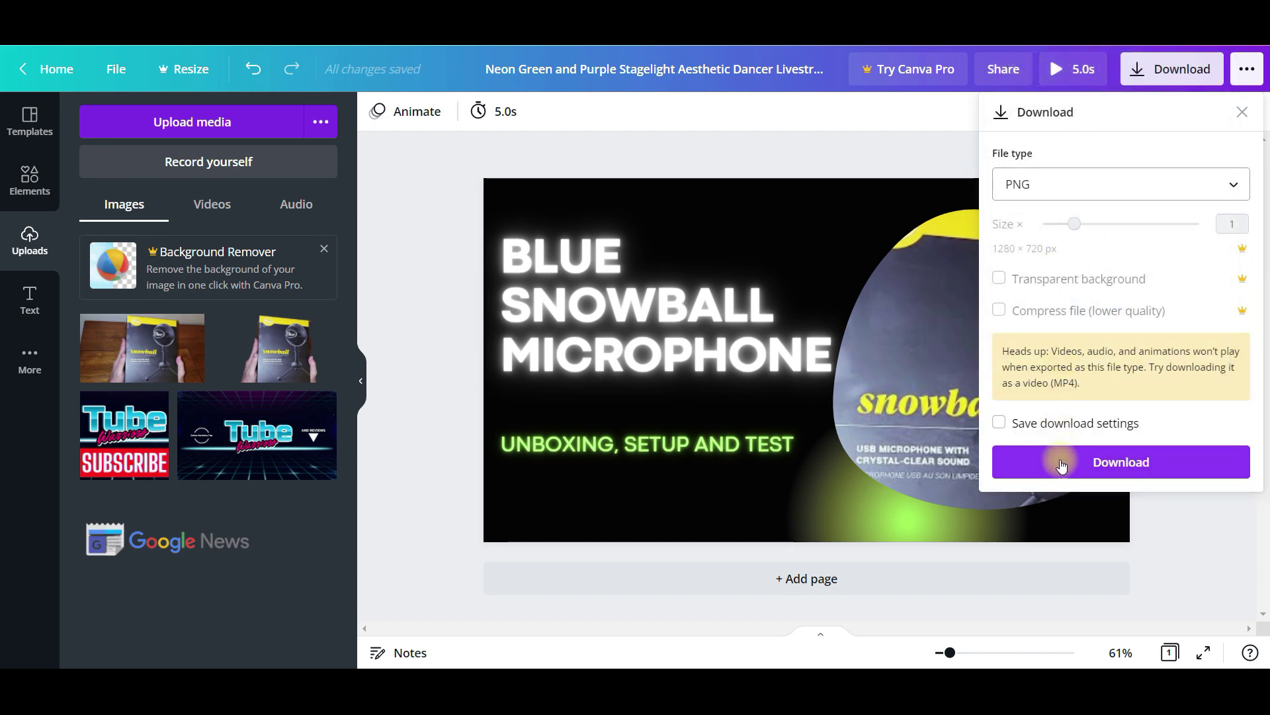